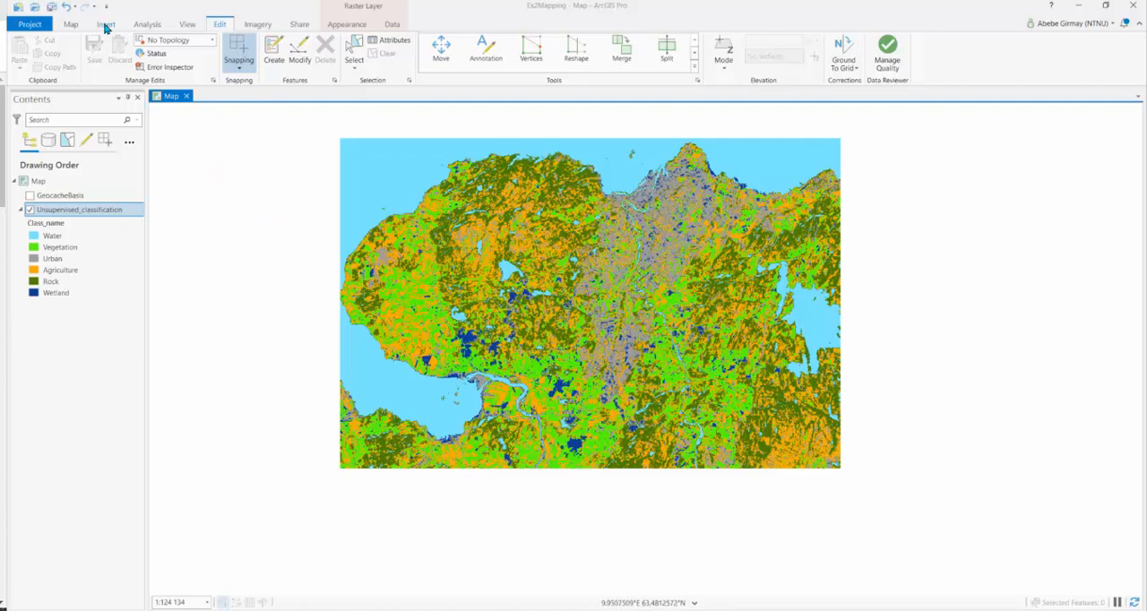
Create a new blank layout using the ISO Landscape A4 page size (210 × 297 mm)
left_click(106, 25)
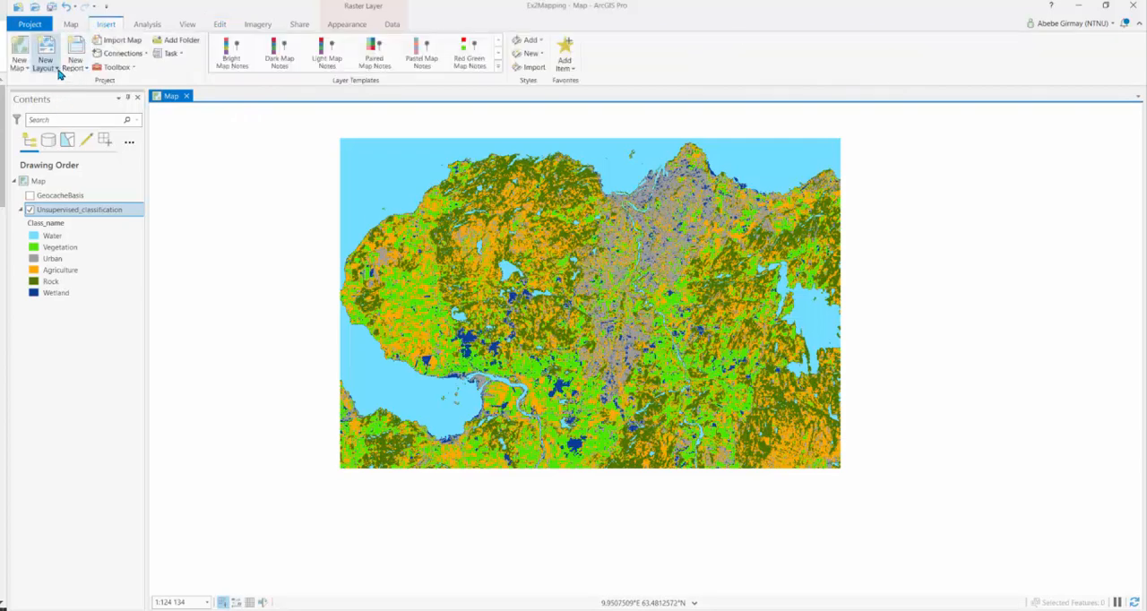
left_click(57, 72)
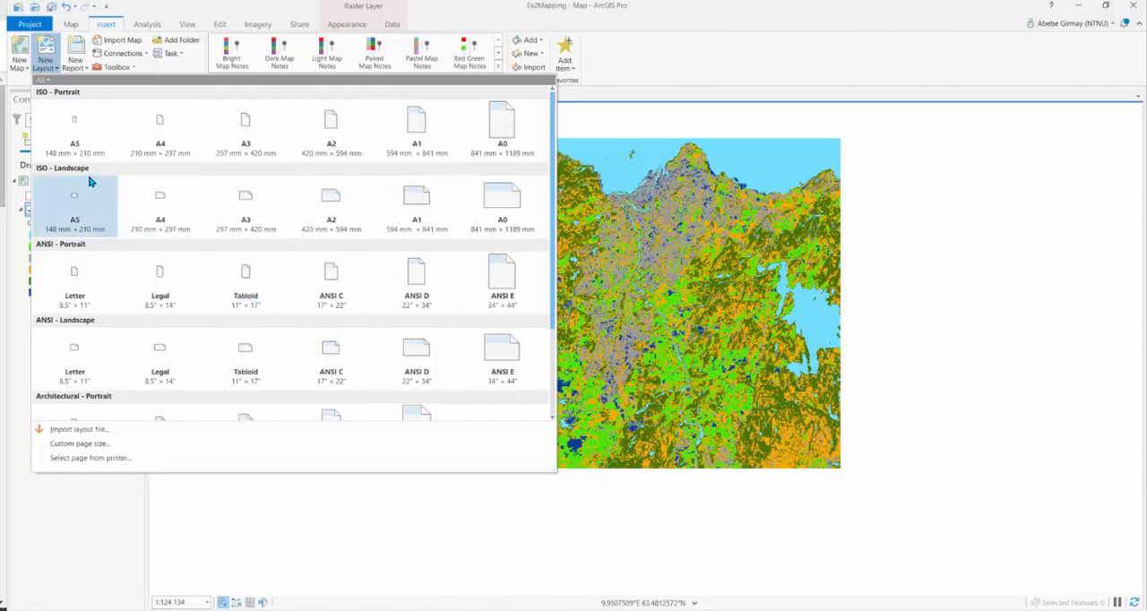
left_click(165, 219)
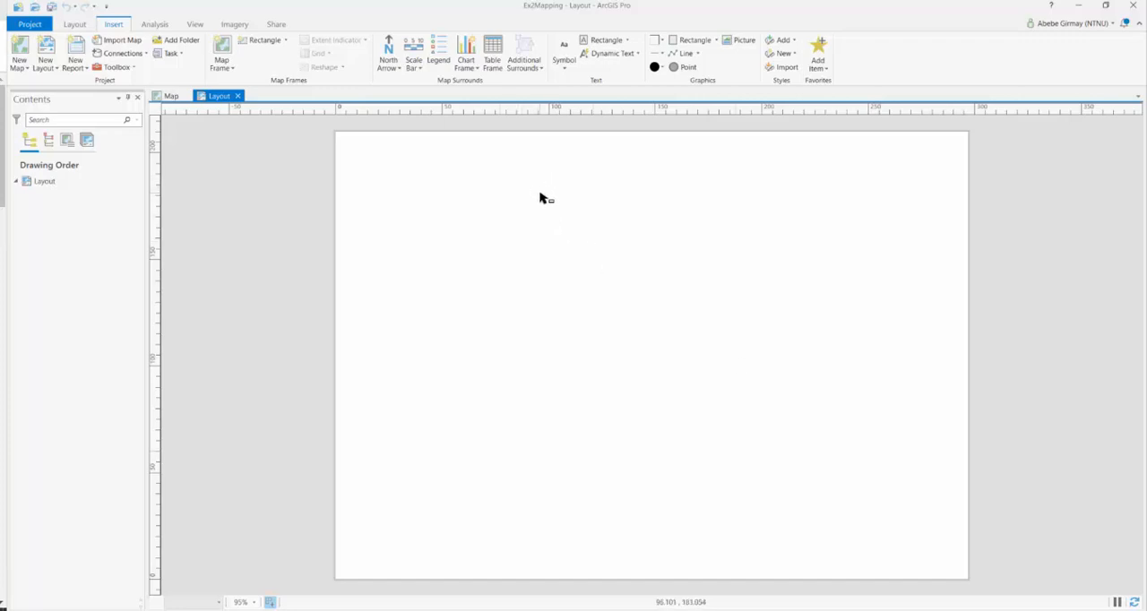
Add guides in both orientations to the layout page, placed as an offset from the edge with a 1 mm margin
right_click(611, 112)
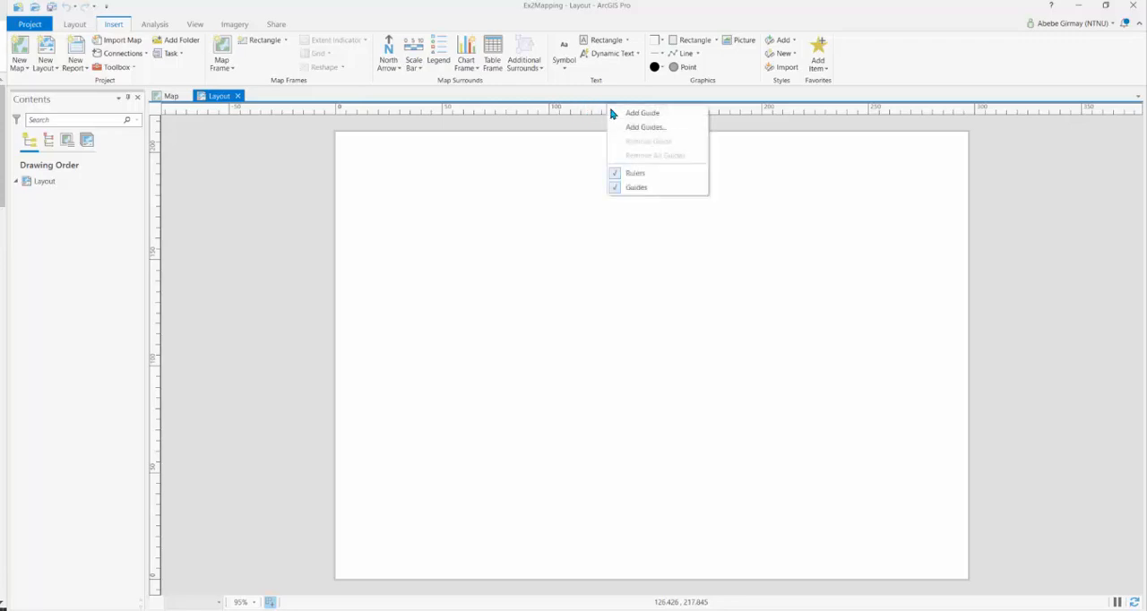
left_click(640, 131)
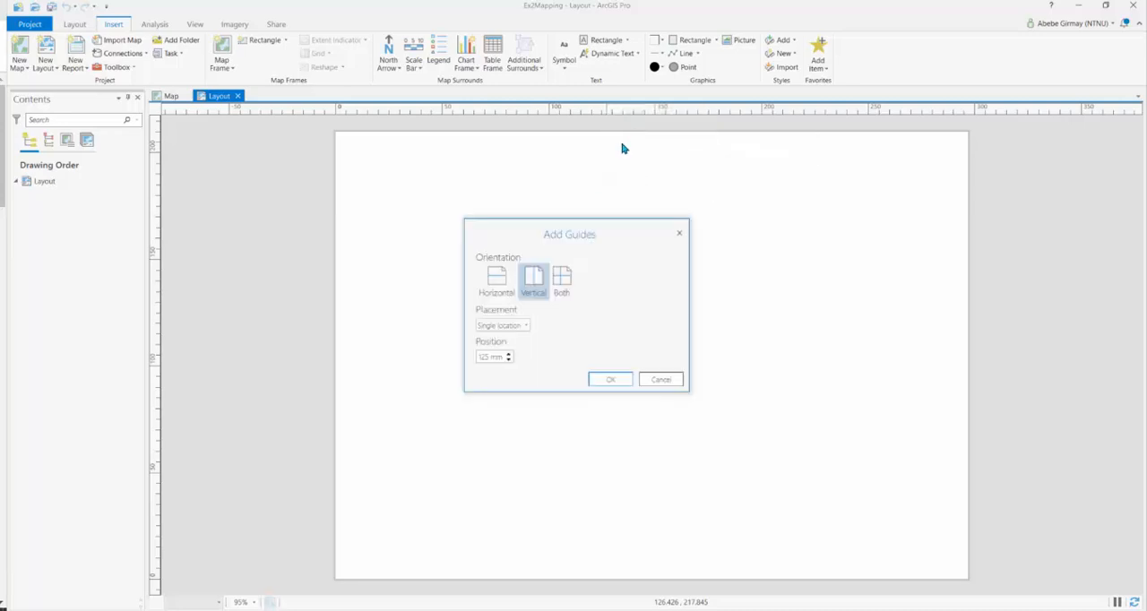
left_click_drag(598, 226, 256, 193)
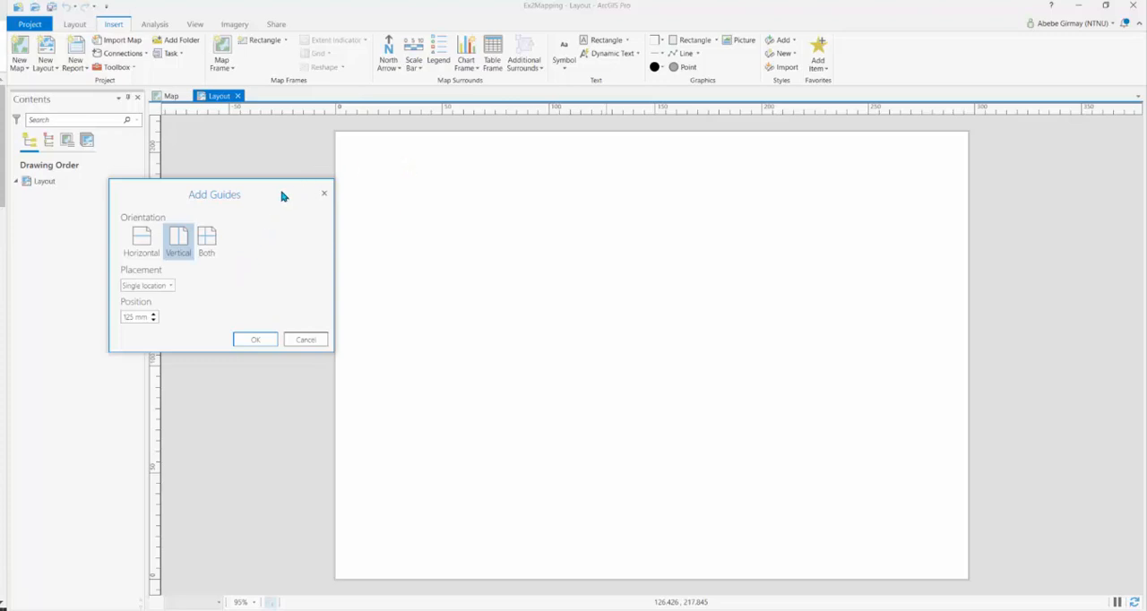
left_click_drag(284, 194, 268, 185)
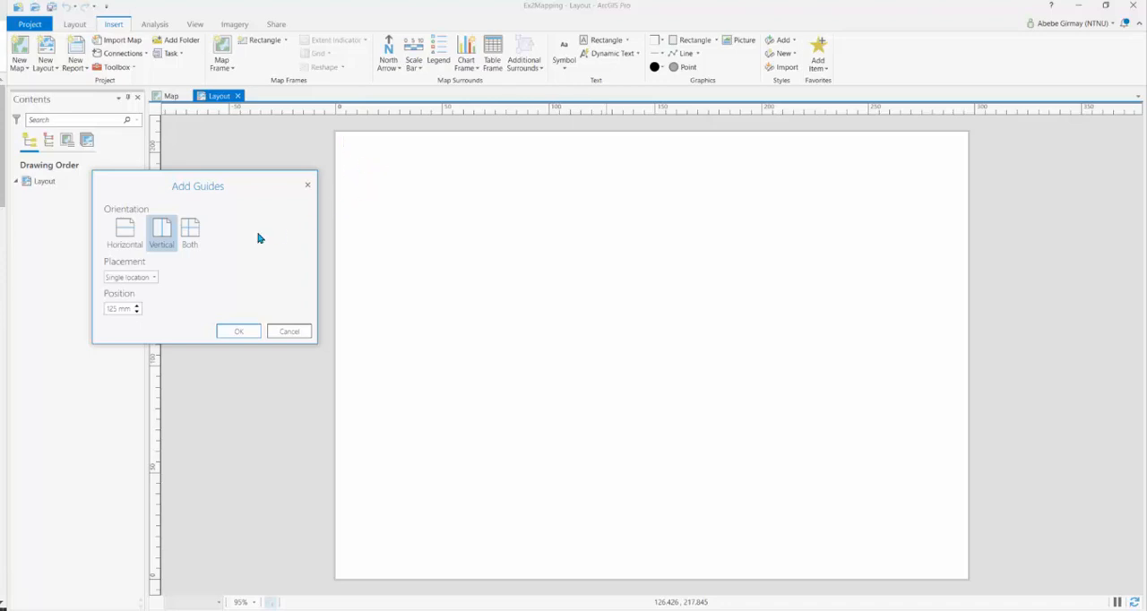
left_click(188, 239)
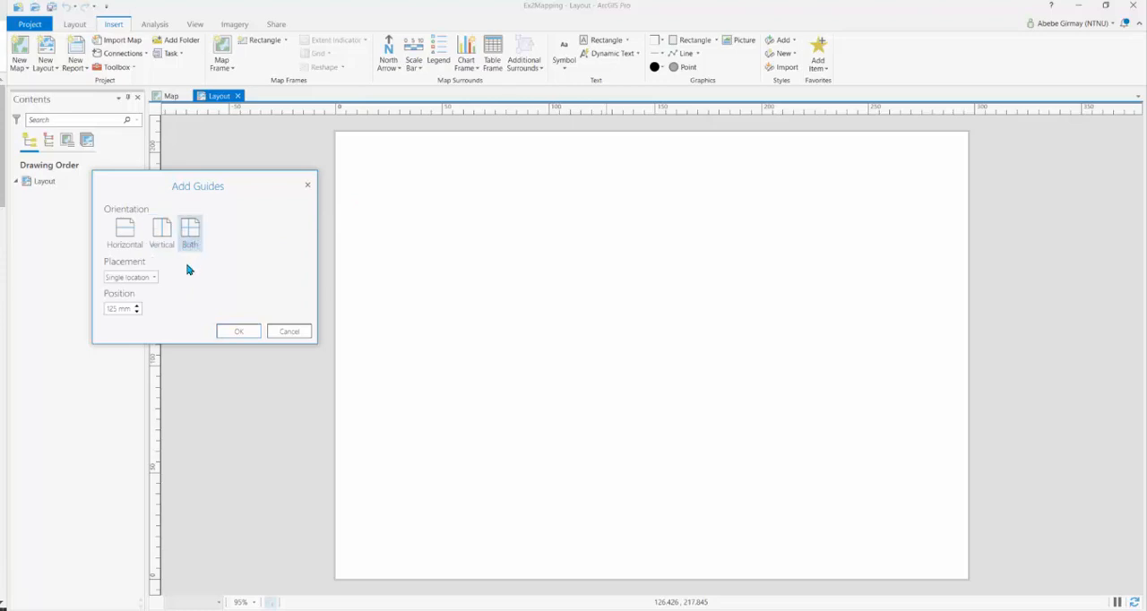
left_click(151, 279)
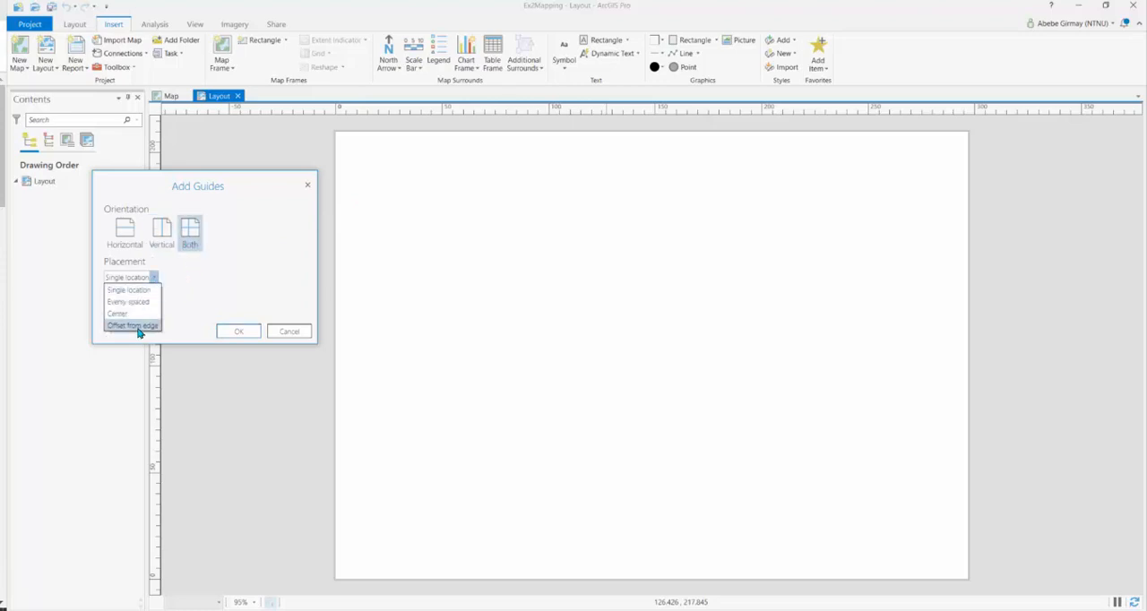
left_click(140, 330)
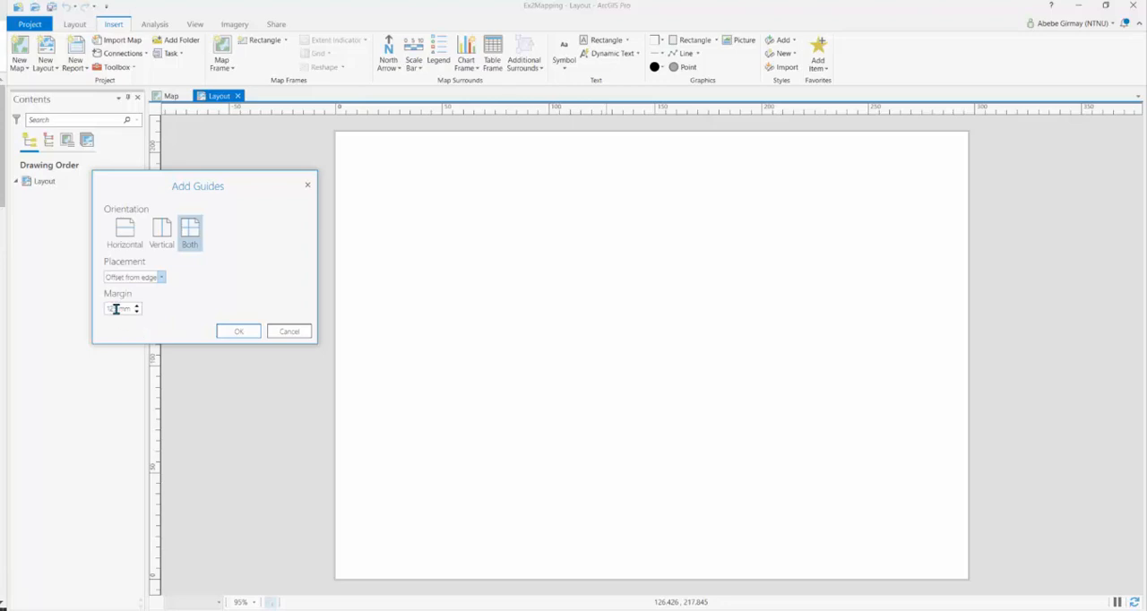
left_click_drag(116, 309, 103, 312)
type("1")
left_click(241, 332)
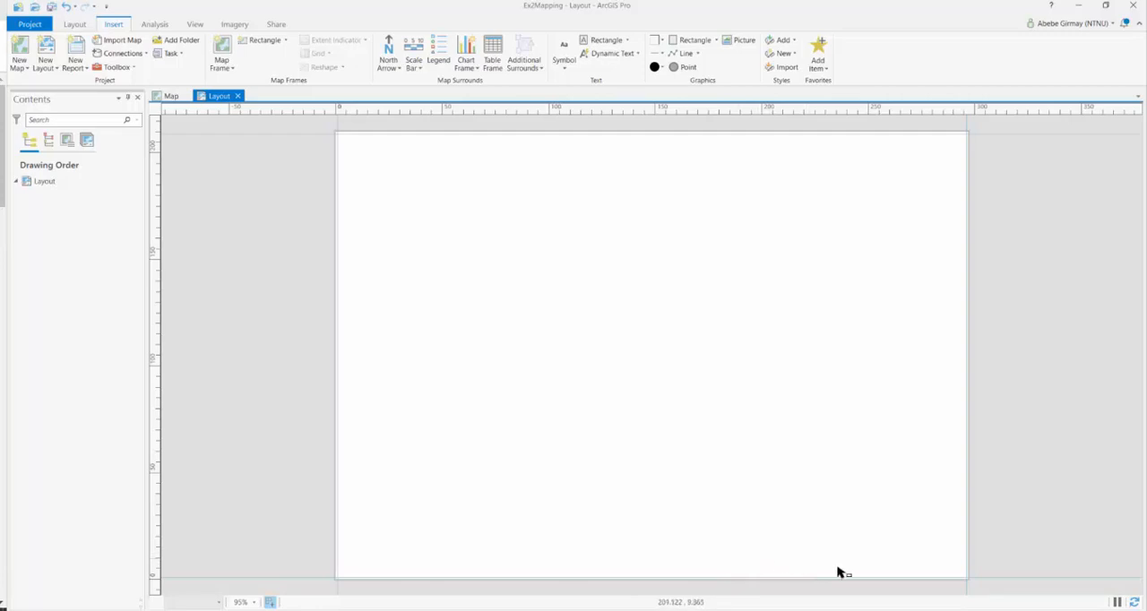
Add horizontal guides to the layout page, offset from the edge with a 15 mm margin
right_click(609, 111)
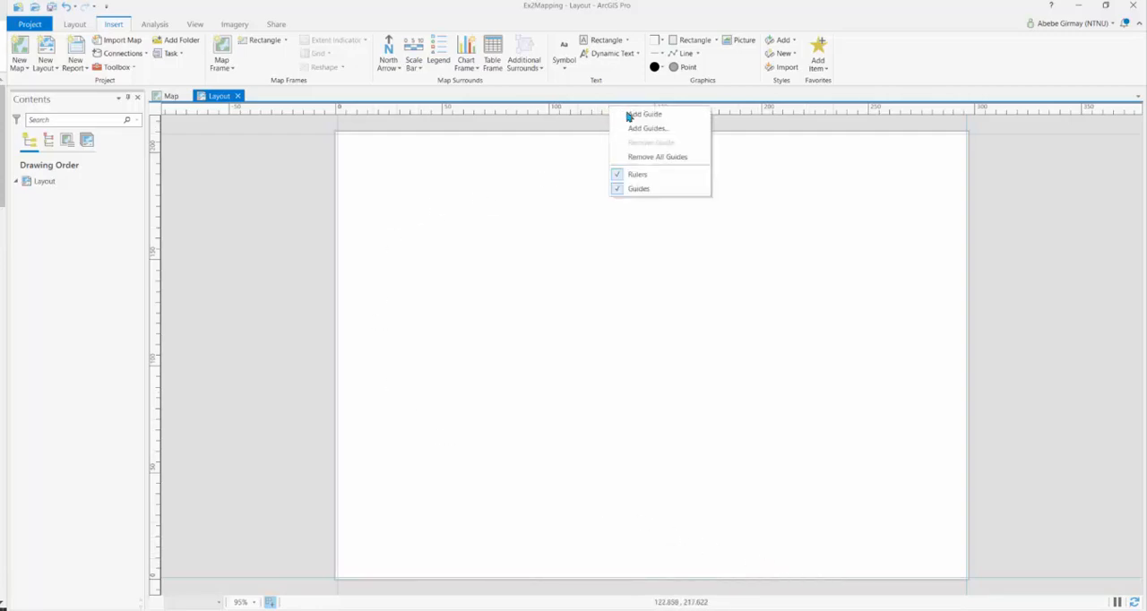
left_click(647, 128)
left_click_drag(527, 240, 215, 205)
left_click(188, 249)
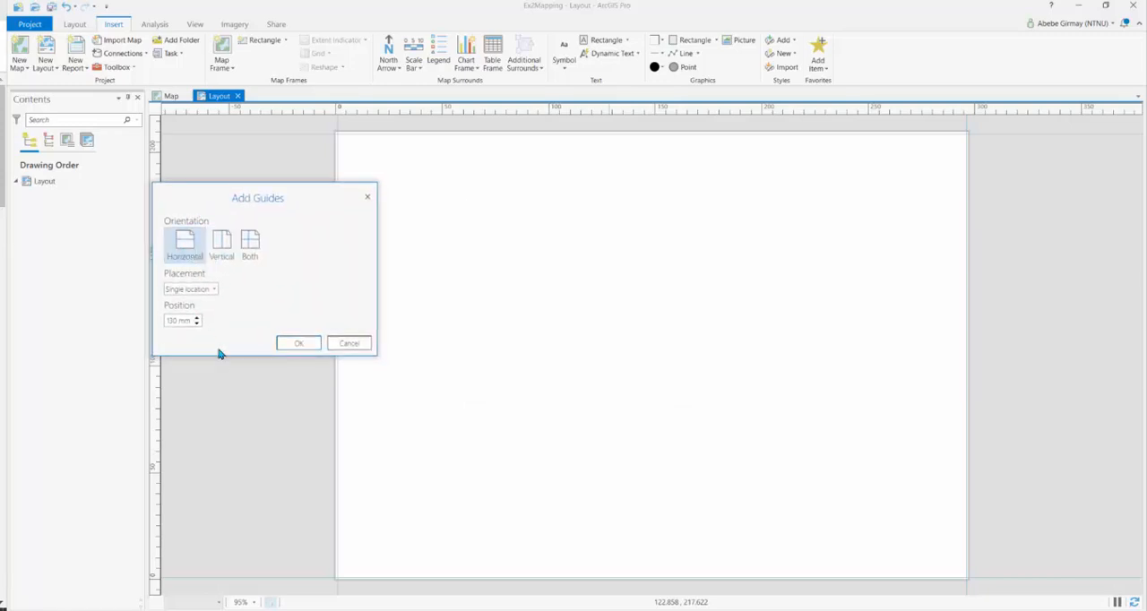
left_click(214, 290)
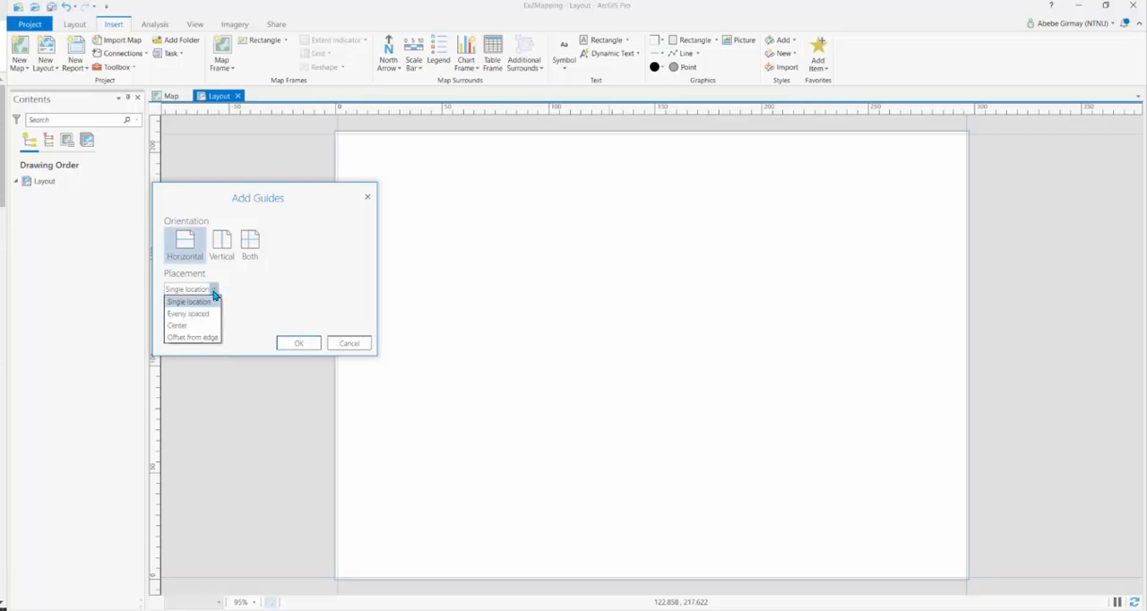
left_click(206, 338)
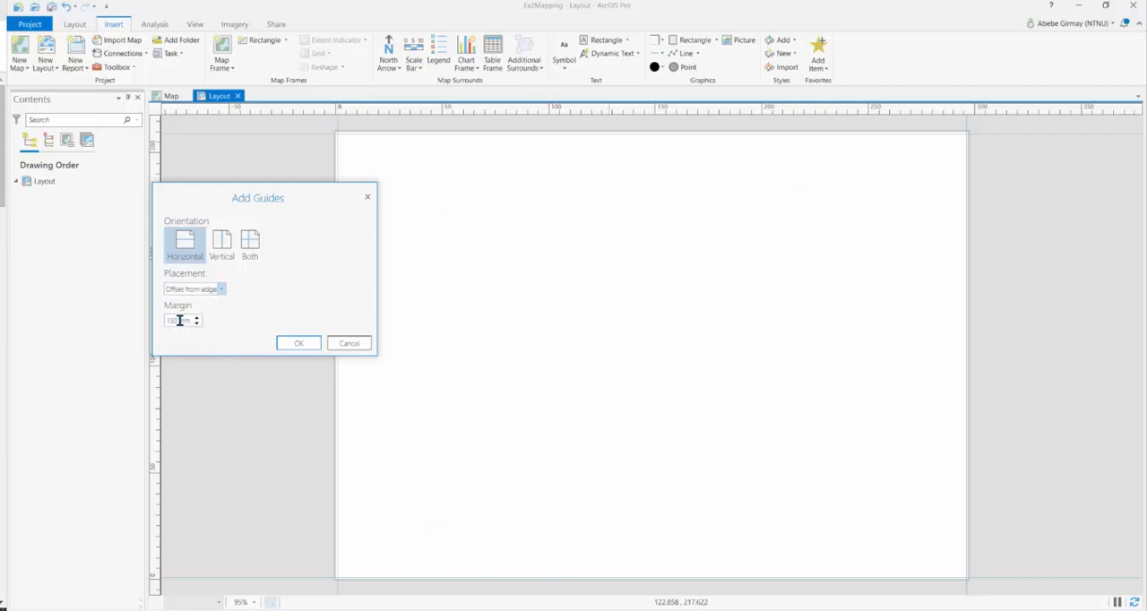
left_click_drag(177, 320, 165, 324)
type("5")
left_click(300, 346)
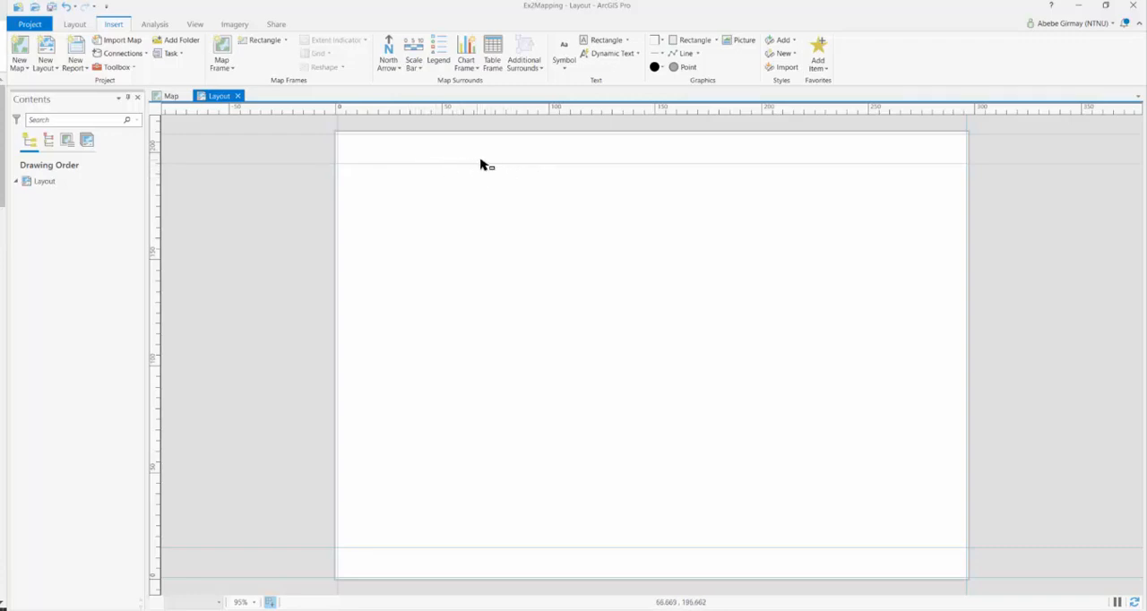
right_click(505, 113)
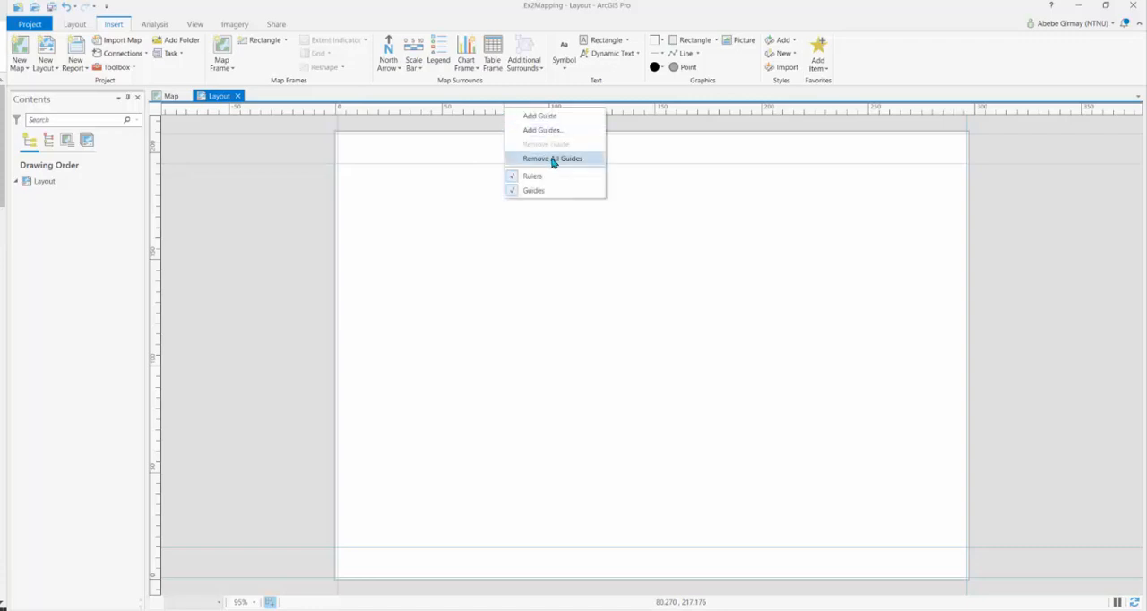
left_click(414, 167)
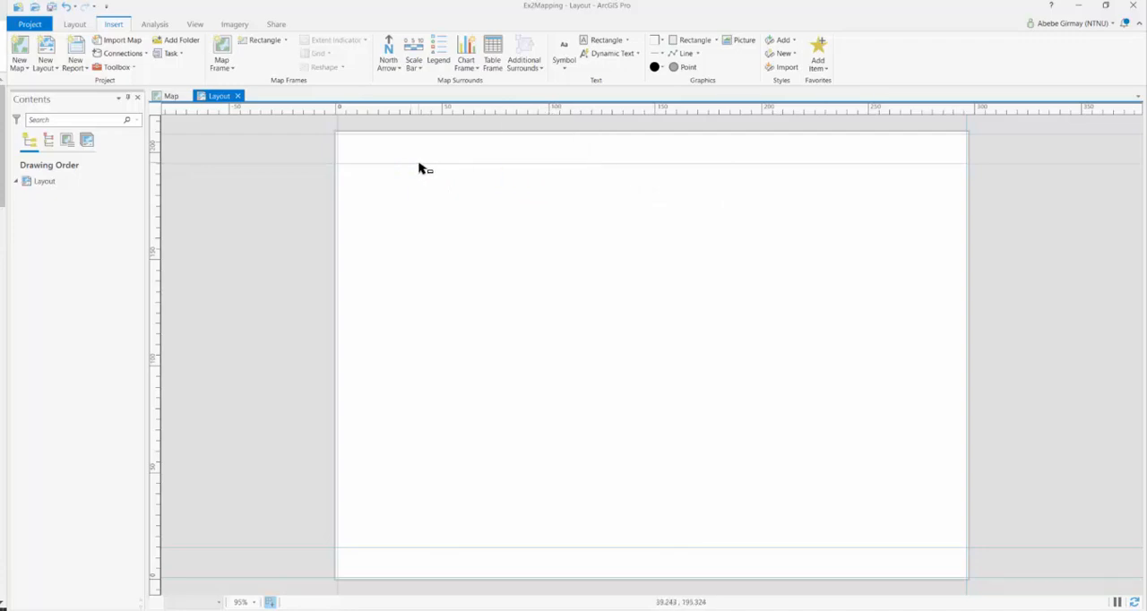
right_click(419, 169)
left_click(302, 284)
Add a single vertical guide to the layout at the 220 mm position
right_click(597, 112)
left_click(636, 132)
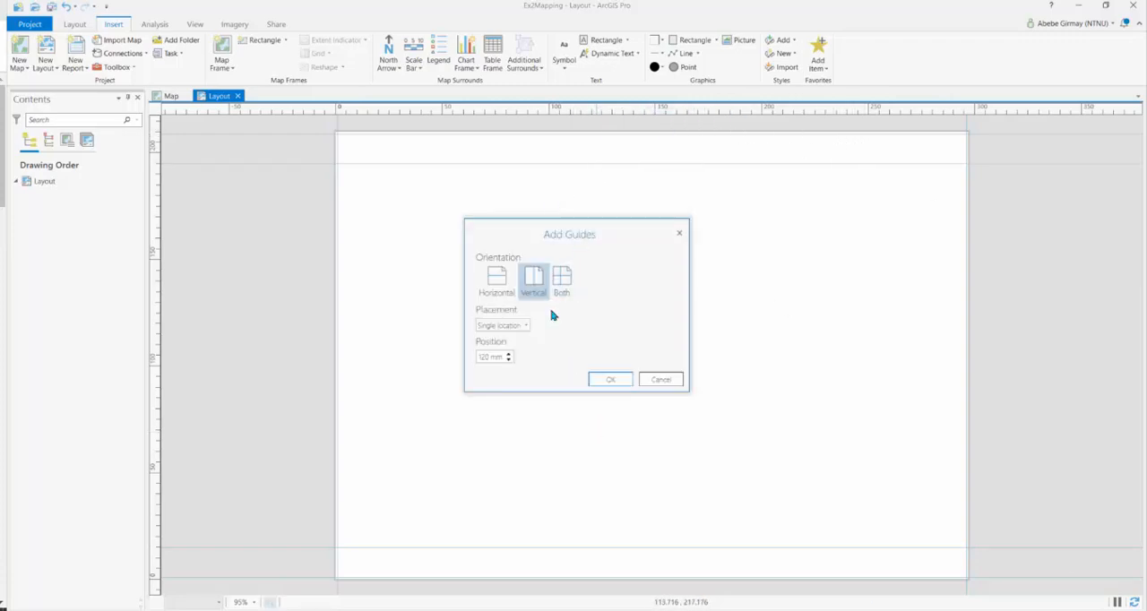
left_click_drag(488, 228, 327, 191)
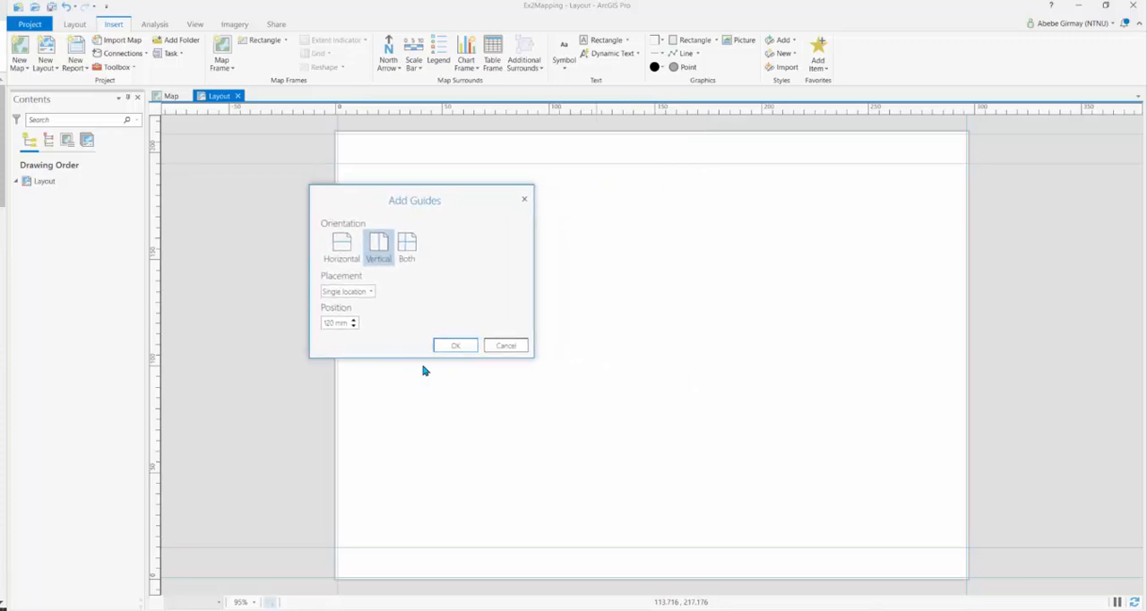
left_click(380, 264)
left_click(455, 347)
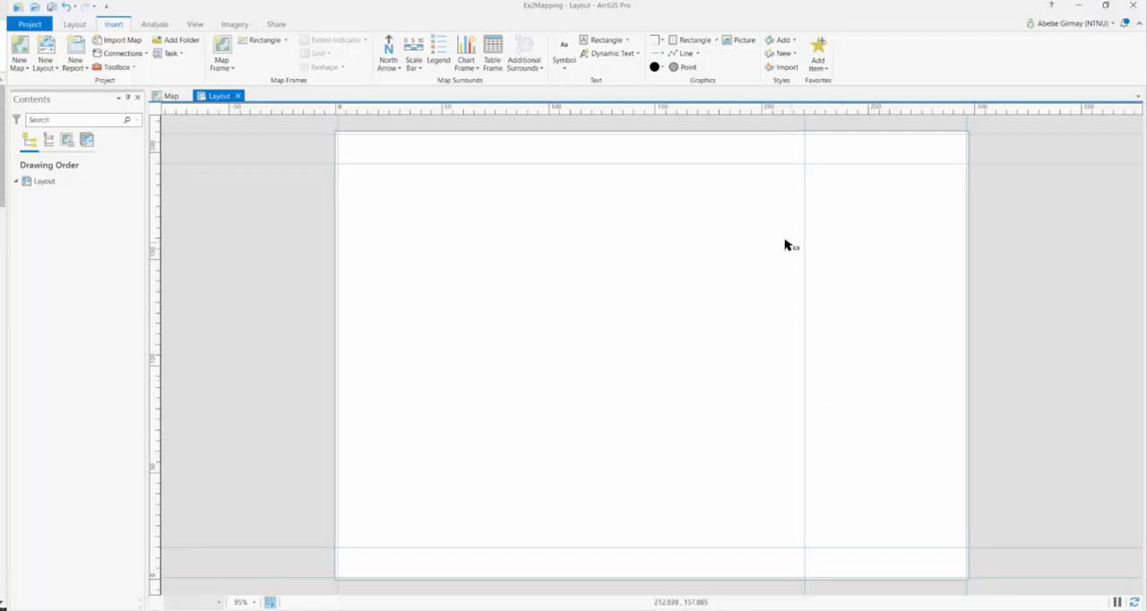
Add a second single vertical guide to the layout at the 225 mm position
right_click(681, 110)
left_click(713, 131)
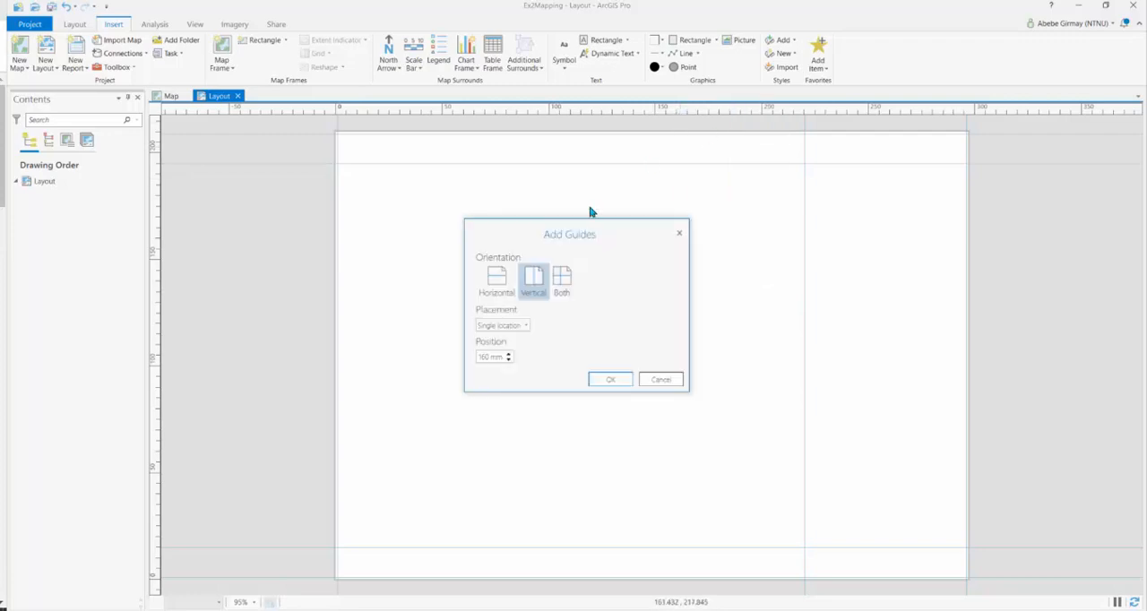
double_click(489, 357)
type("225")
left_click(610, 379)
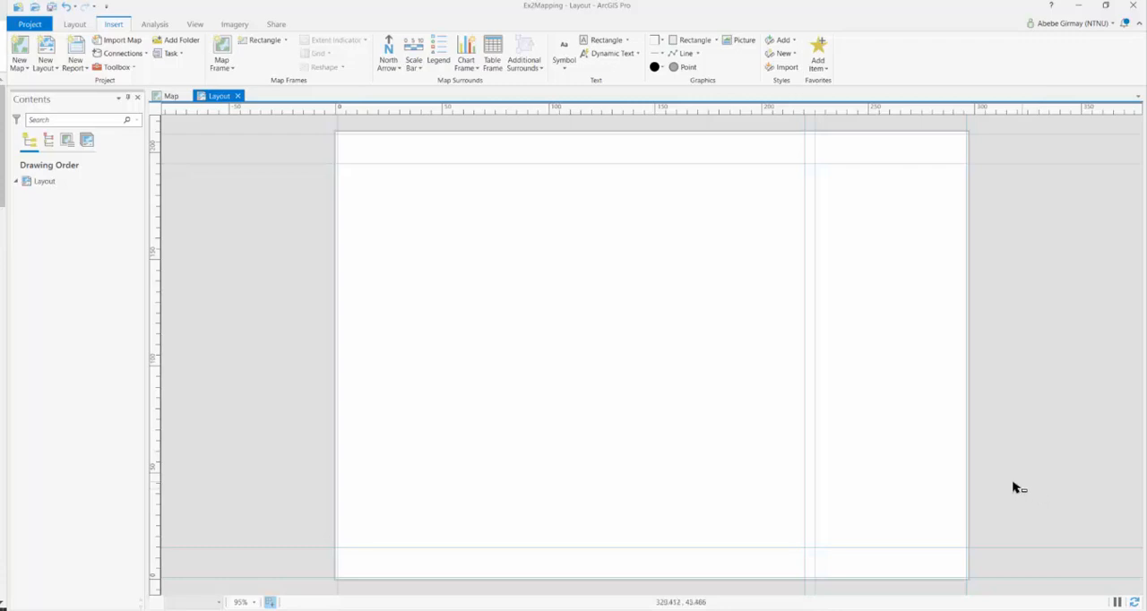
Insert a map frame of the 1:124 134 map view, filling the area between the 15 mm horizontal guides, the left margin guide and the 220 mm guide
left_click(233, 69)
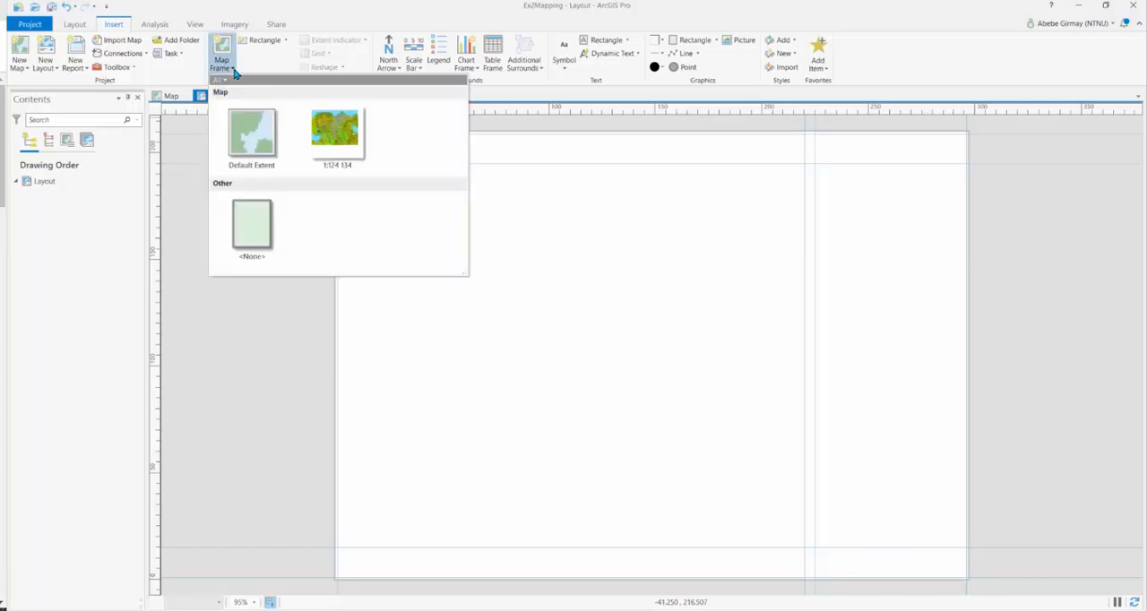
left_click(339, 135)
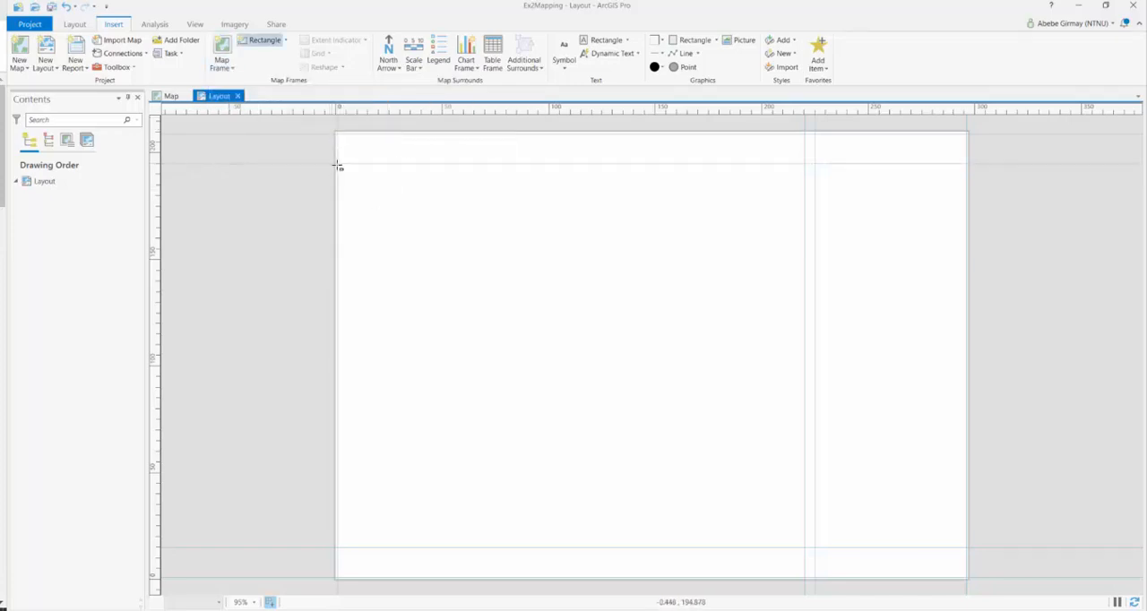
left_click_drag(339, 166, 805, 548)
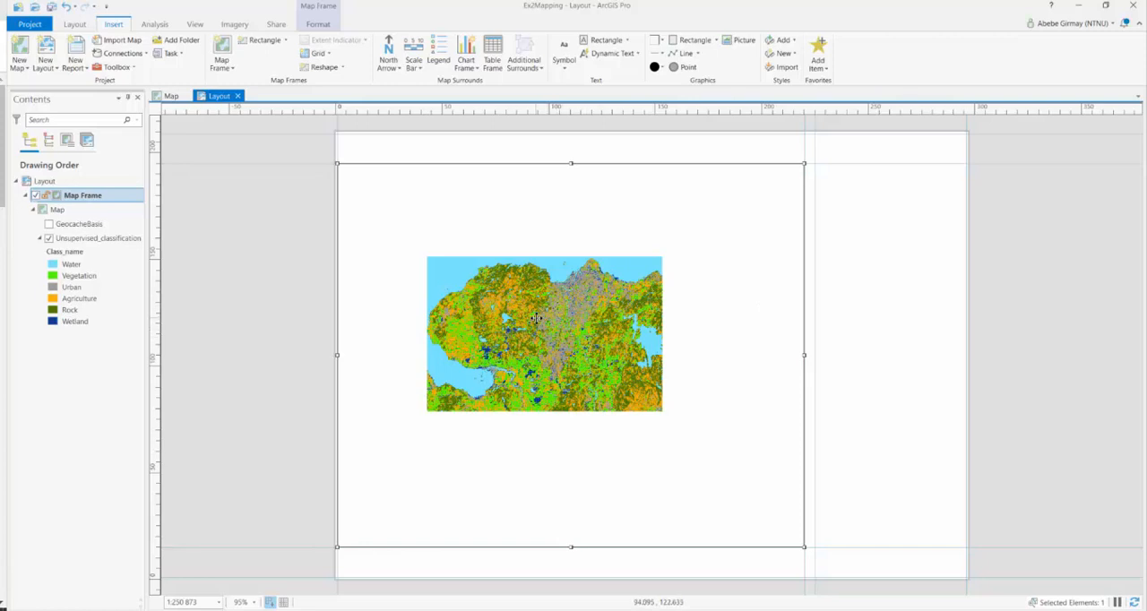
Activate the map frame, enlarge and recentre the classification map to fill it at scale 1:102 758, and close the activation
right_click(525, 297)
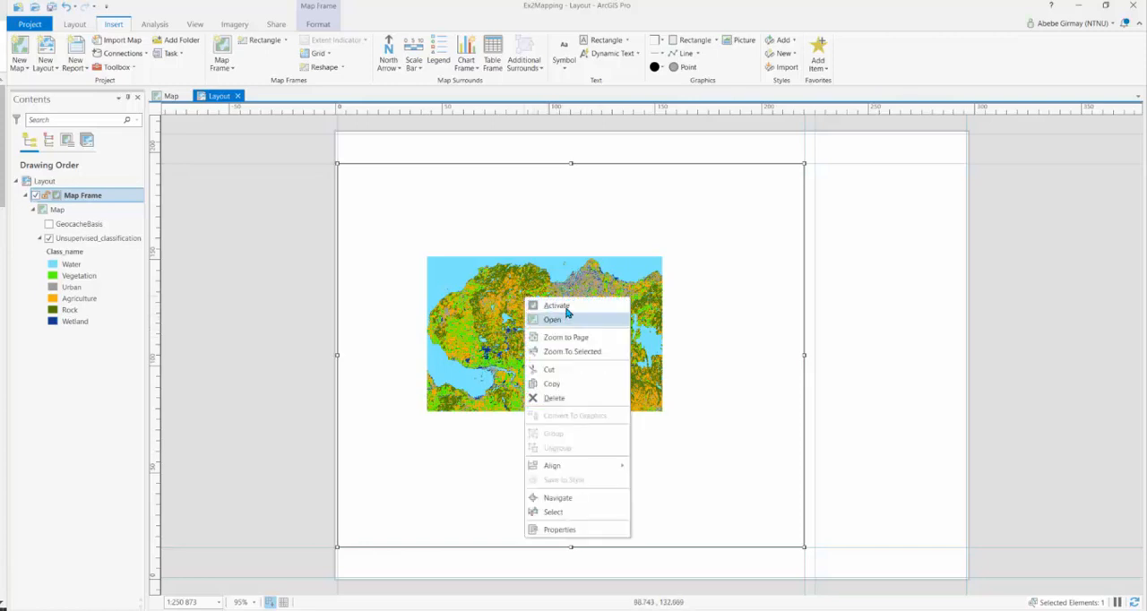
left_click(557, 307)
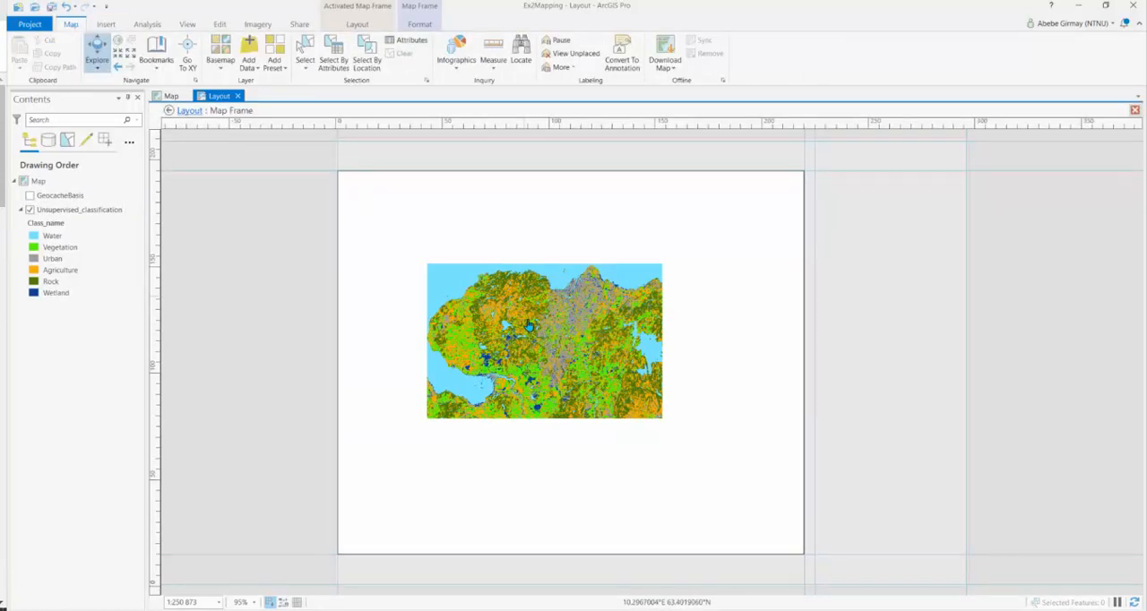
scroll(530, 328, "up", 3)
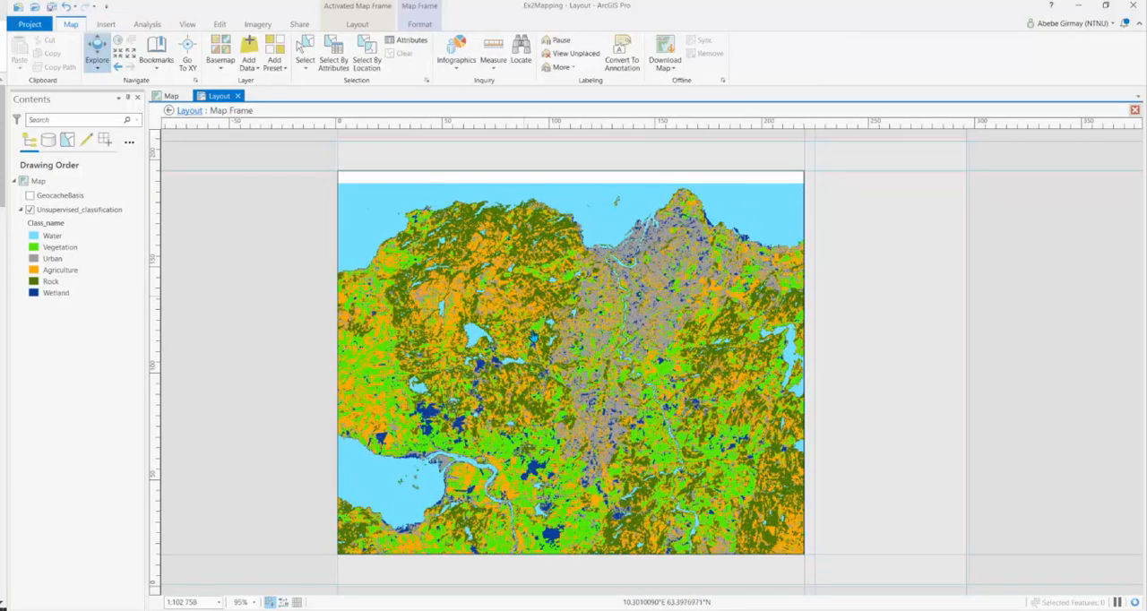
scroll(535, 339, "up", 2)
scroll(535, 339, "down", 2)
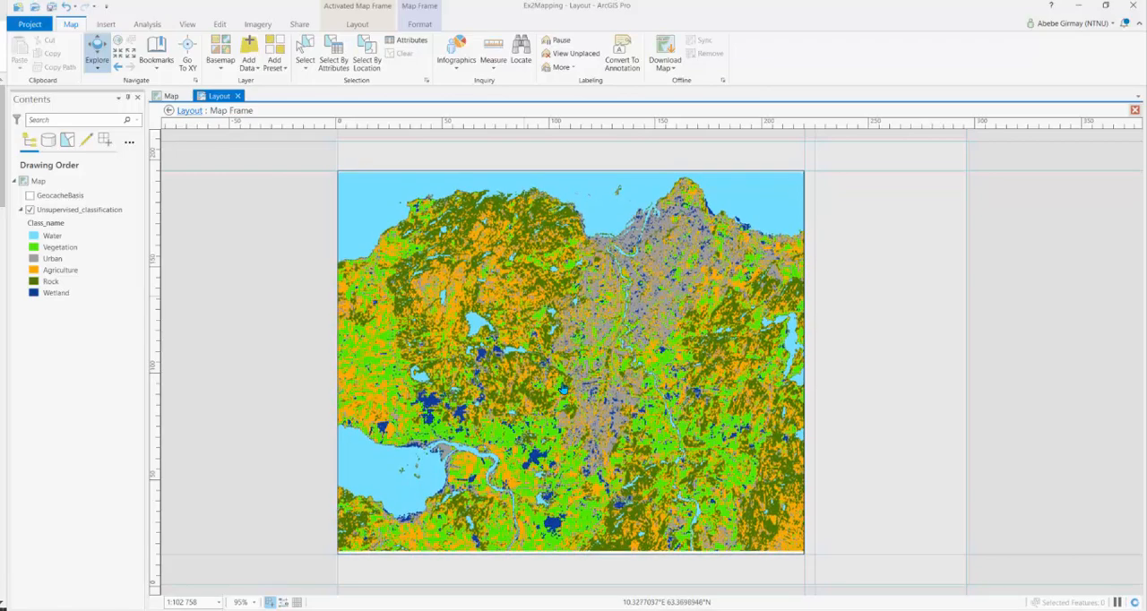
left_click(357, 24)
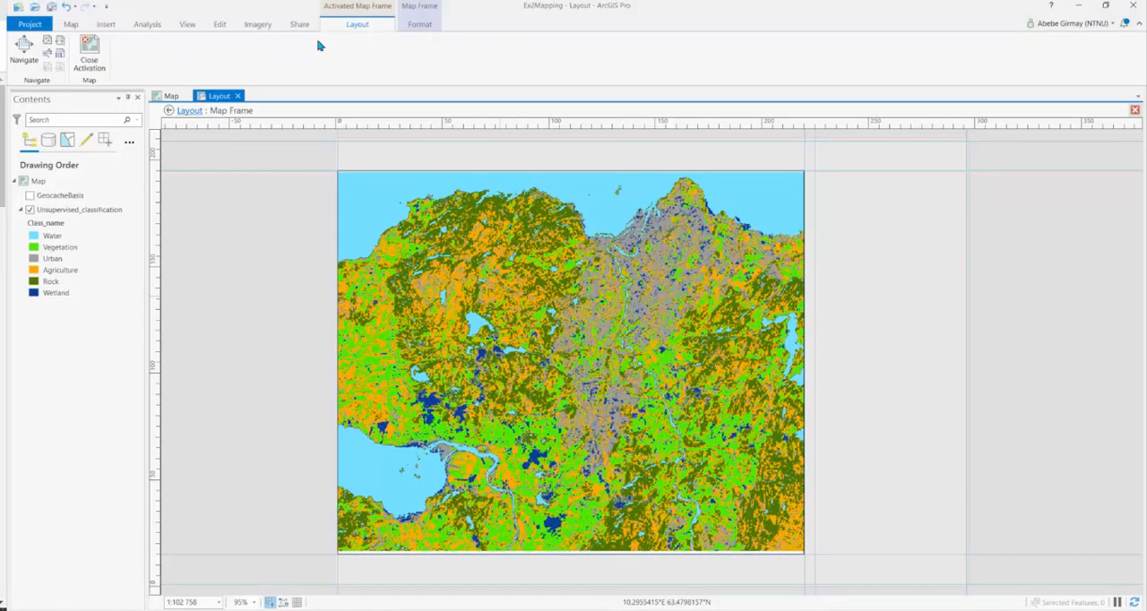
left_click(90, 60)
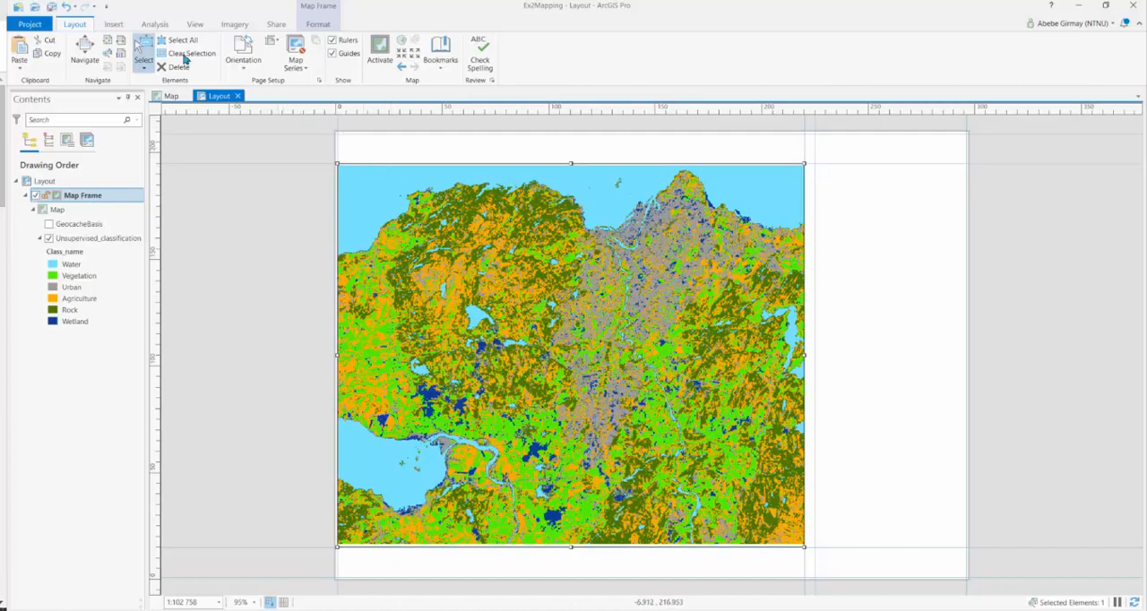
Add a rectangle text paragraph above the map frame reading "Land Use Classification of Trondheim, Norway"
left_click(113, 24)
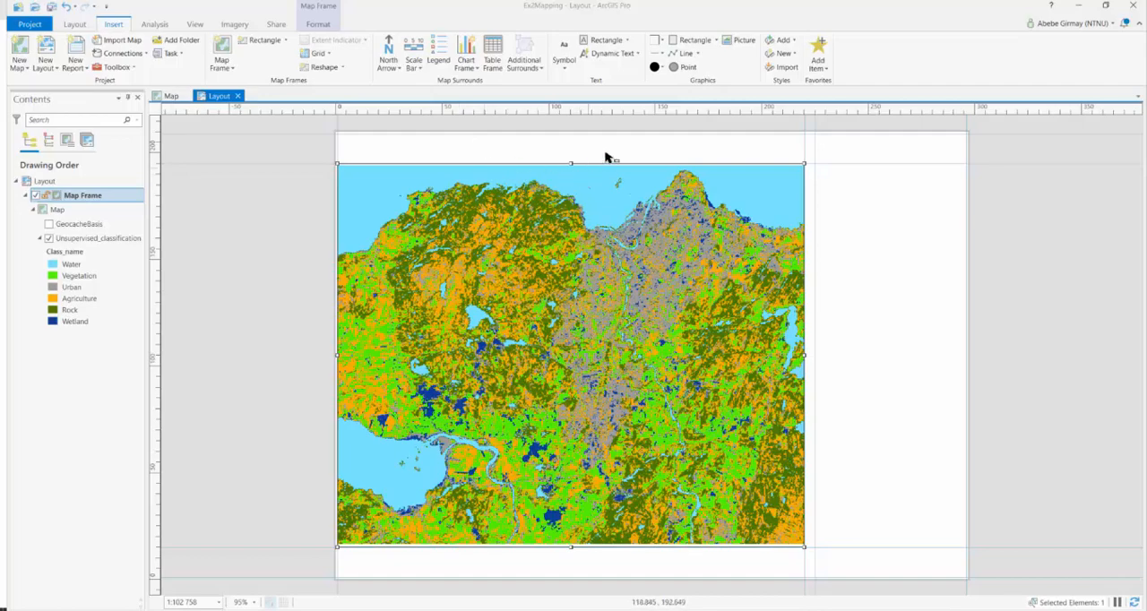
left_click(628, 41)
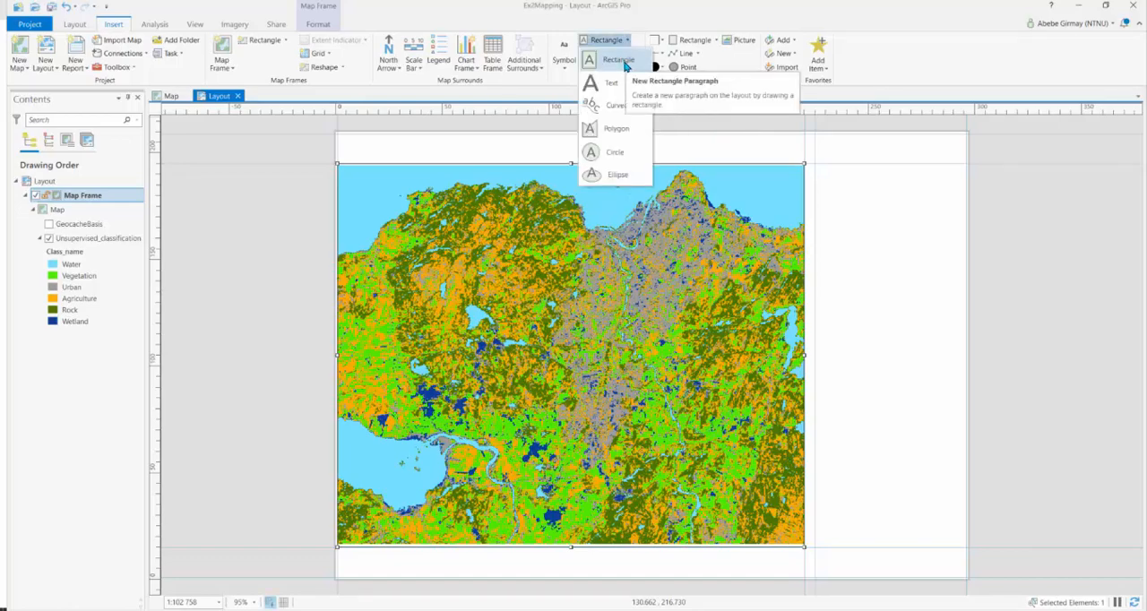
left_click(625, 64)
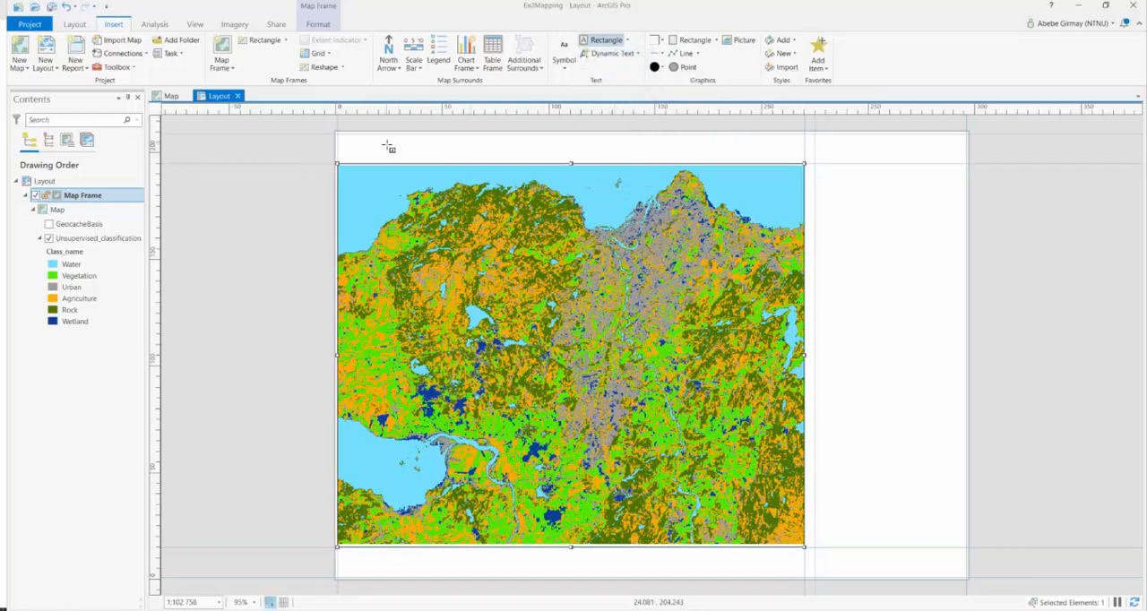
left_click_drag(386, 141, 779, 163)
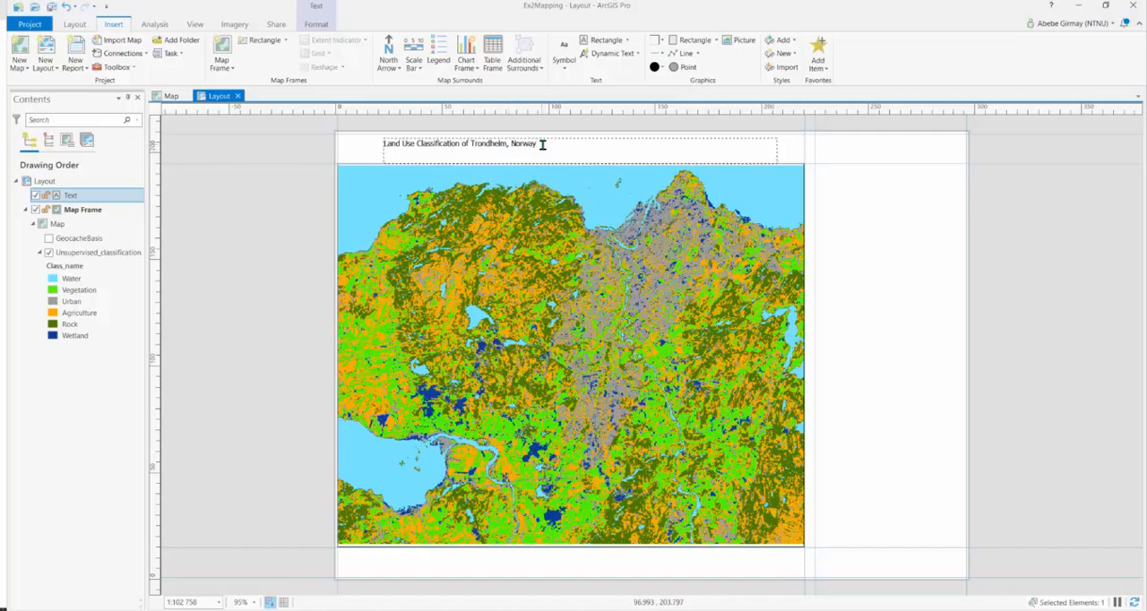
left_click_drag(538, 146, 392, 149)
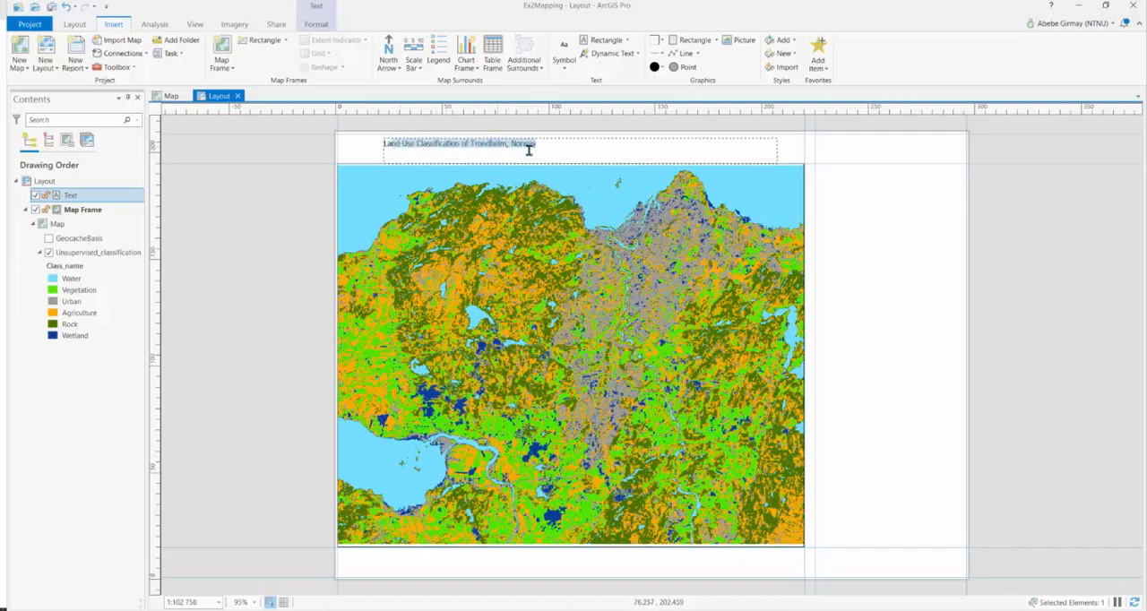
left_click(702, 146)
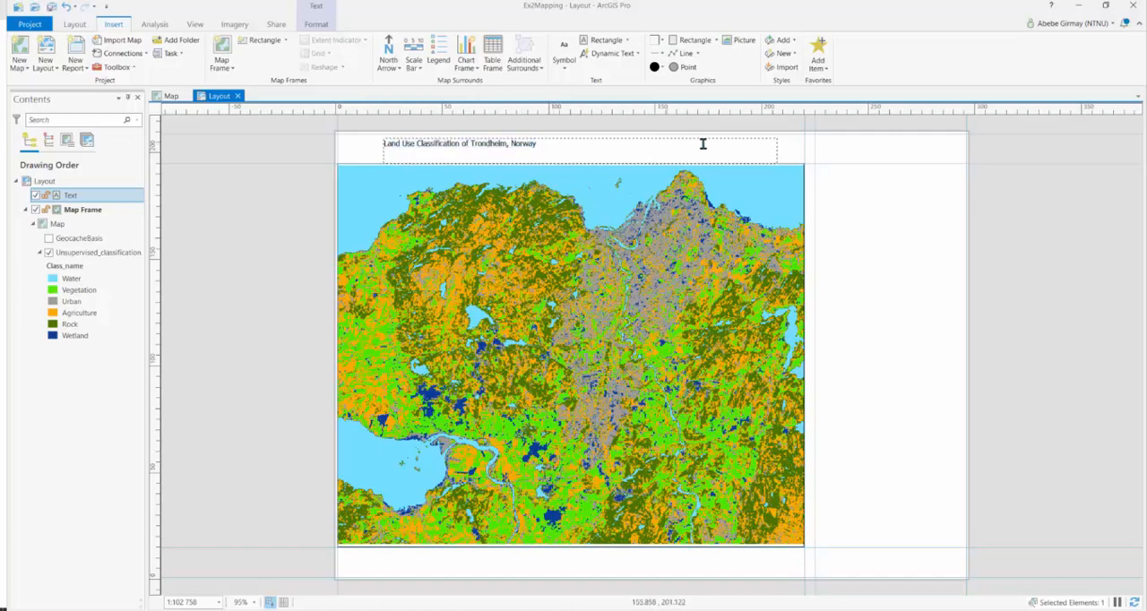
left_click(787, 154)
Set the title text symbol's font to Times New Roman and its size to 12 pt
double_click(774, 146)
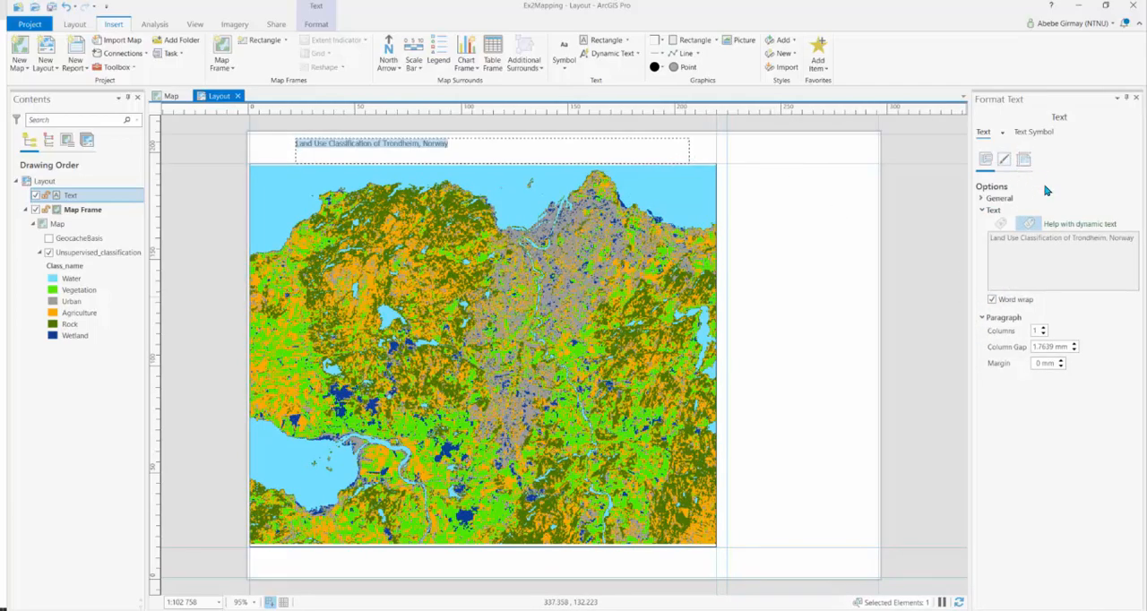
left_click(1036, 134)
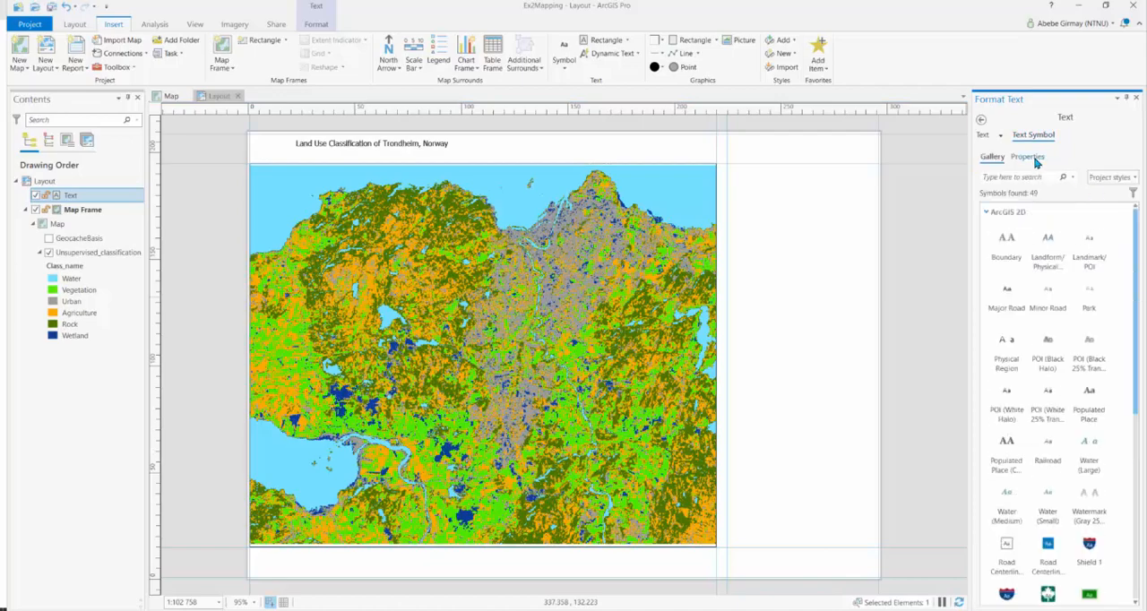
left_click(1029, 156)
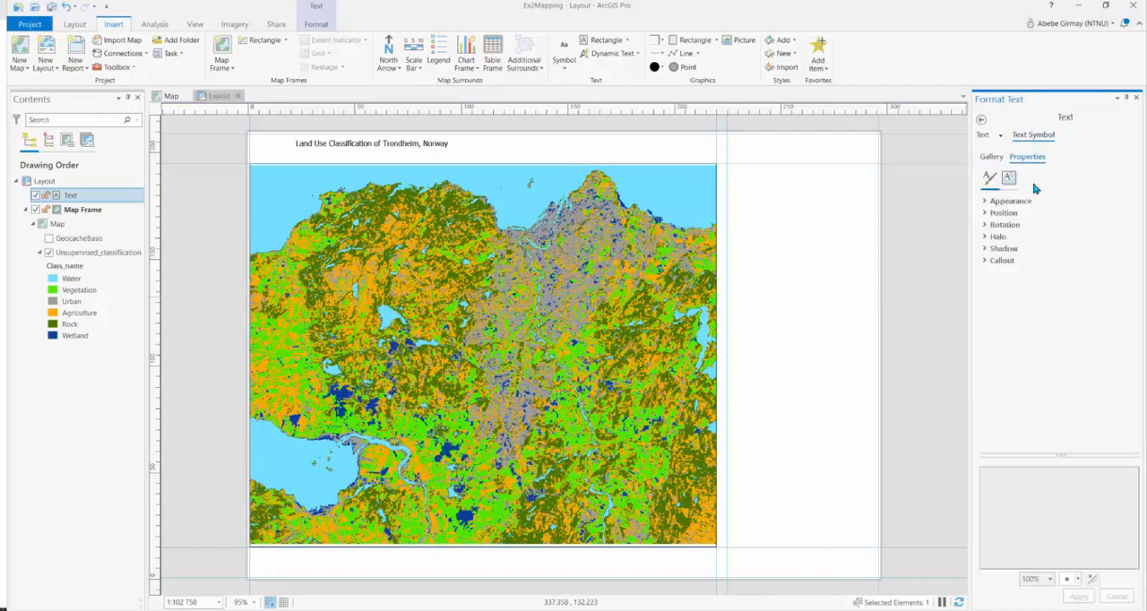
left_click(987, 203)
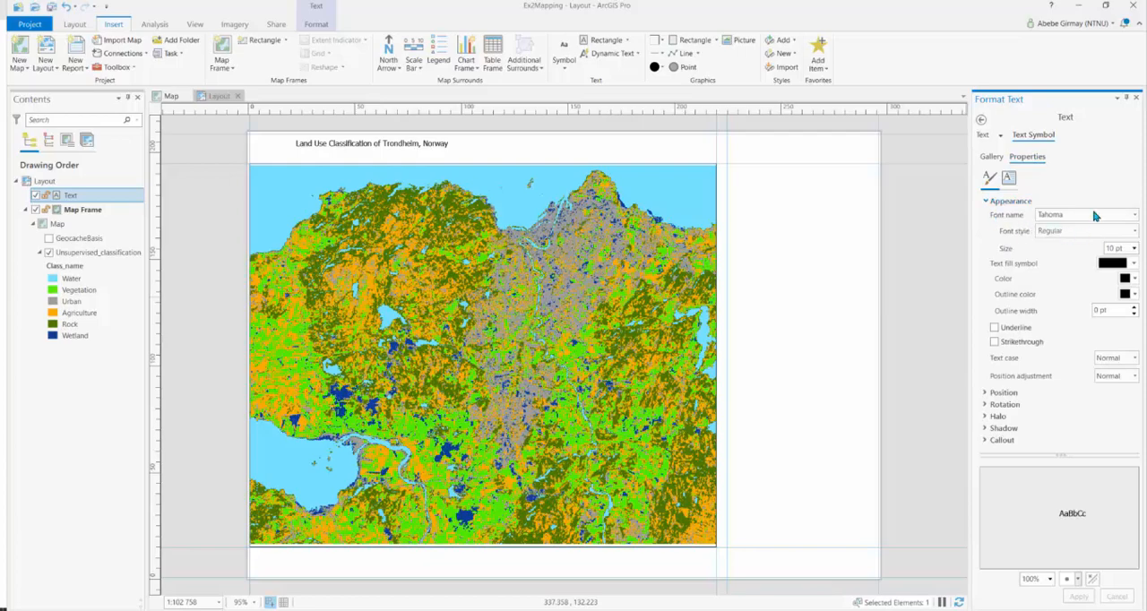
left_click(1136, 219)
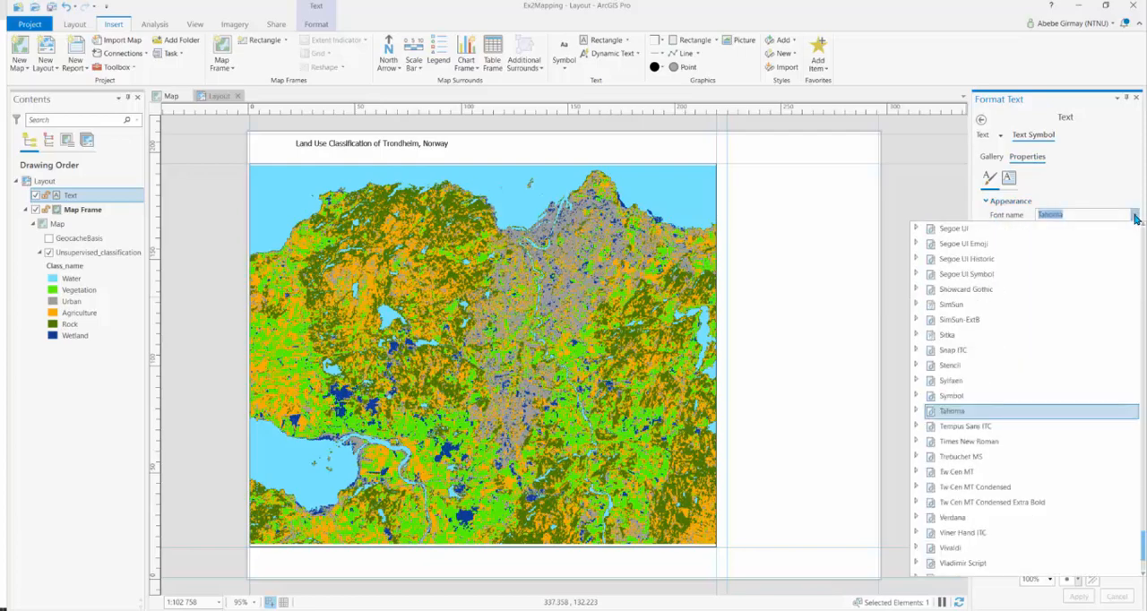
left_click(974, 443)
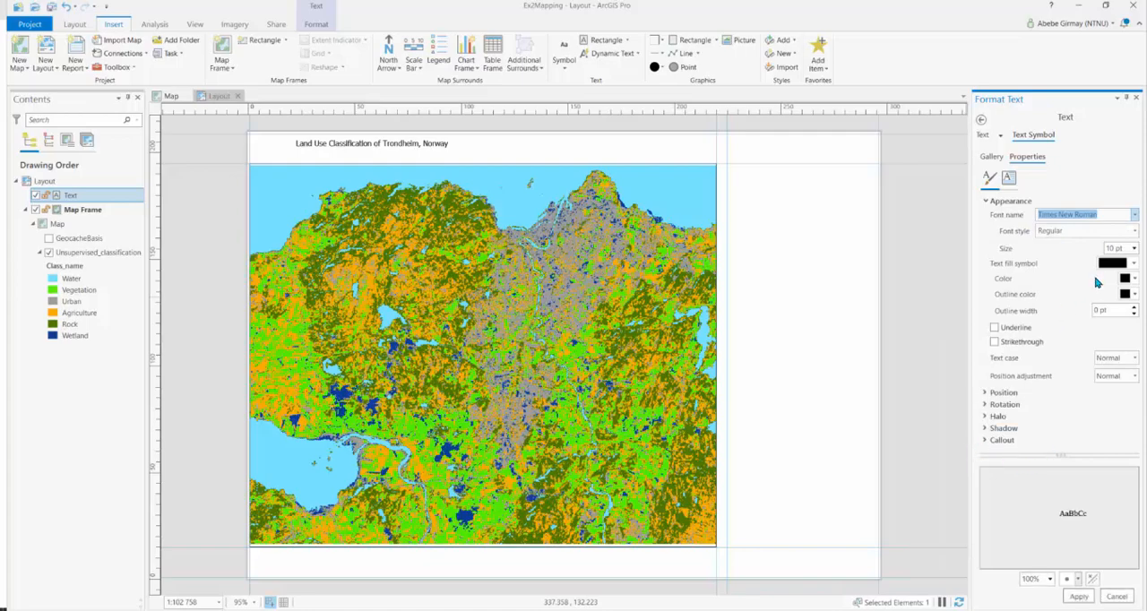
left_click(1135, 249)
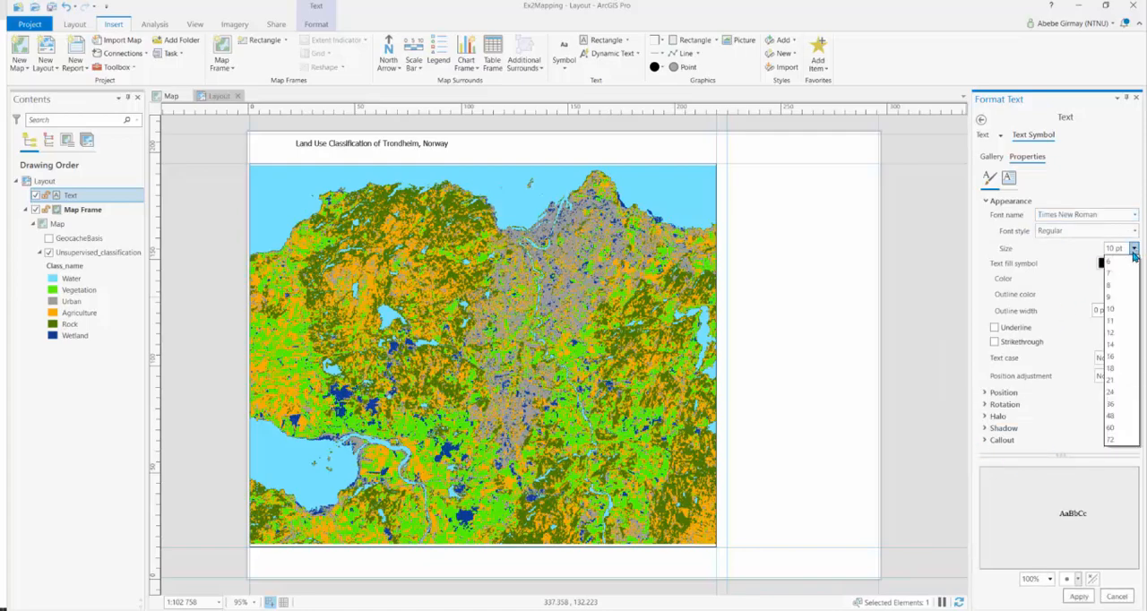
left_click(1114, 334)
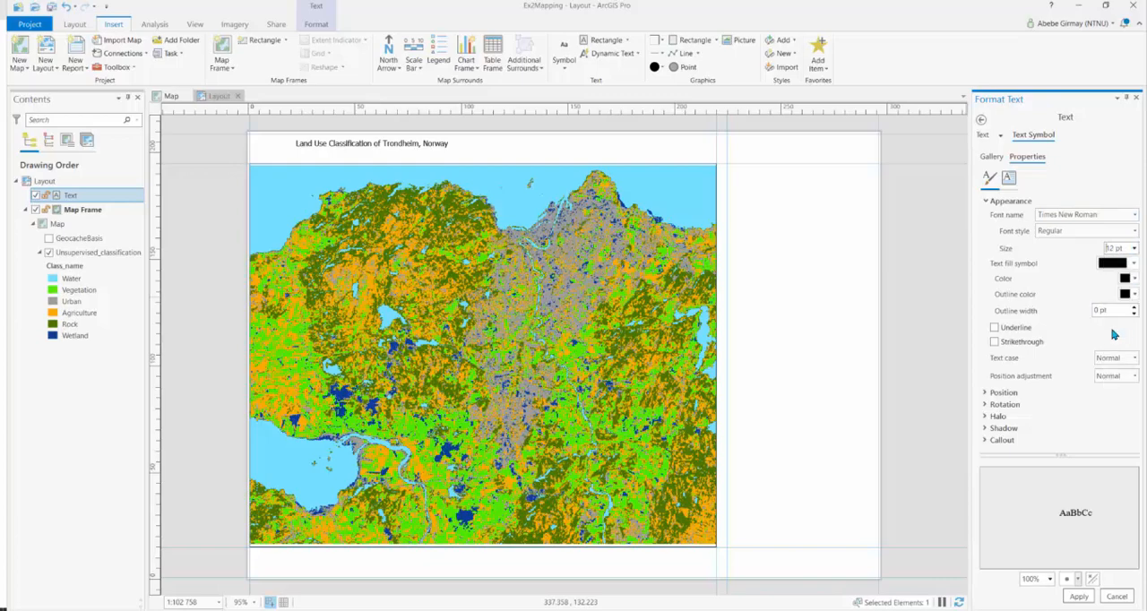
Centre the title text horizontally and apply the text symbol changes
left_click(987, 395)
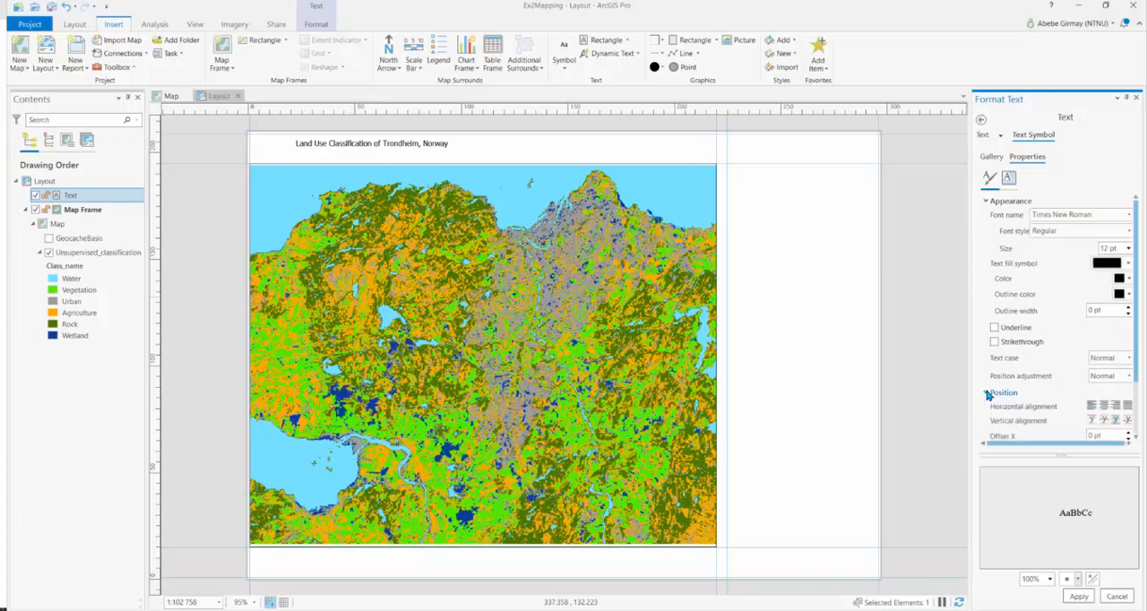
left_click(1105, 408)
left_click(1082, 601)
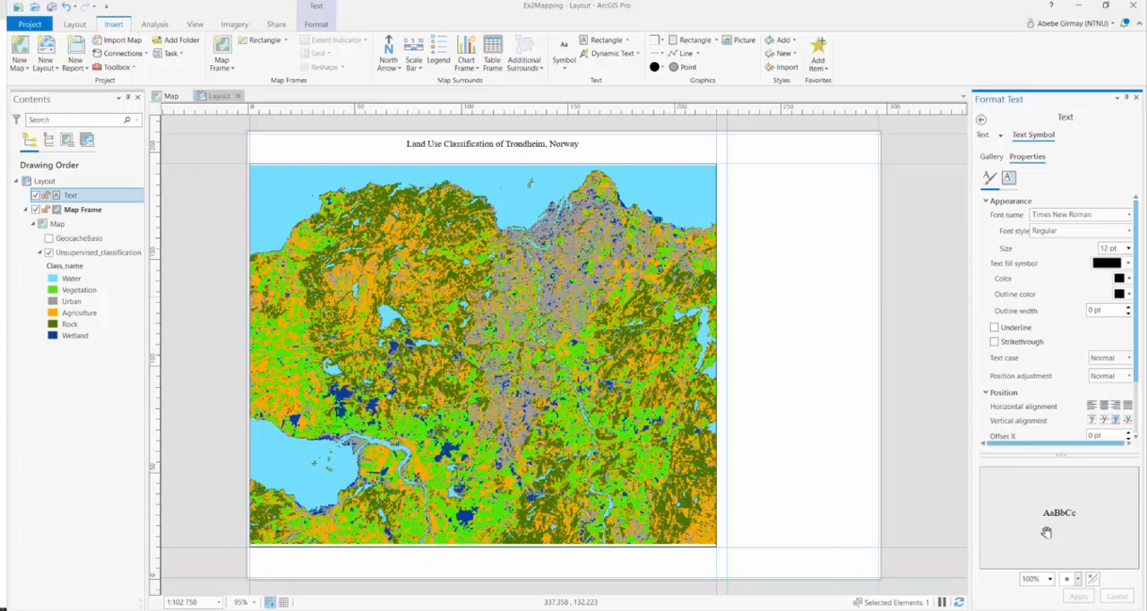
Set the title's font size to 14 pt and apply the change
left_click(1128, 249)
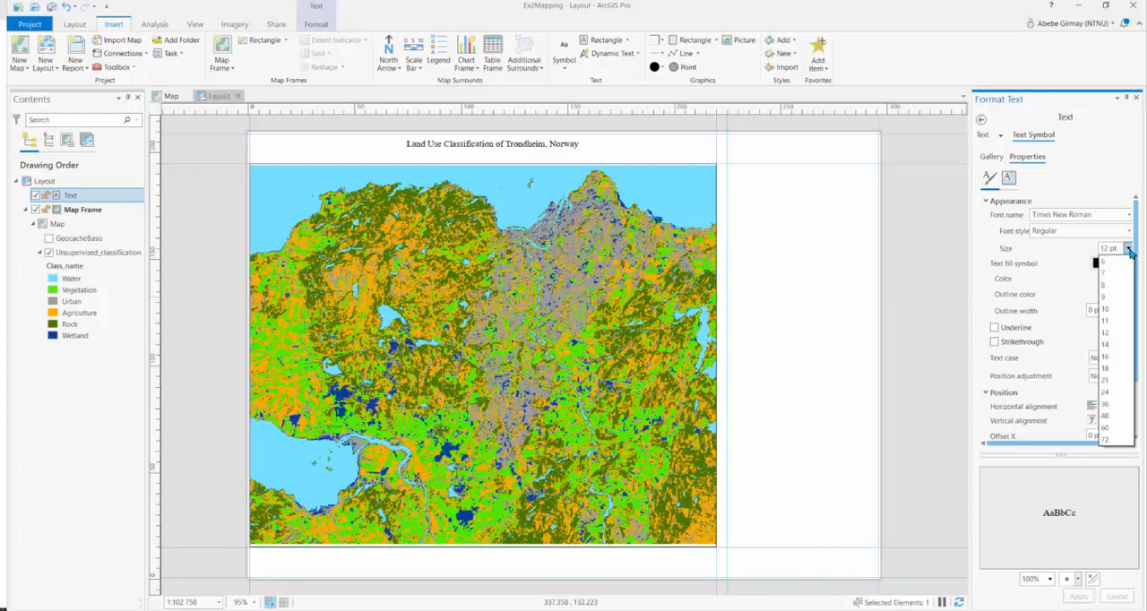
left_click(1108, 345)
left_click(1079, 597)
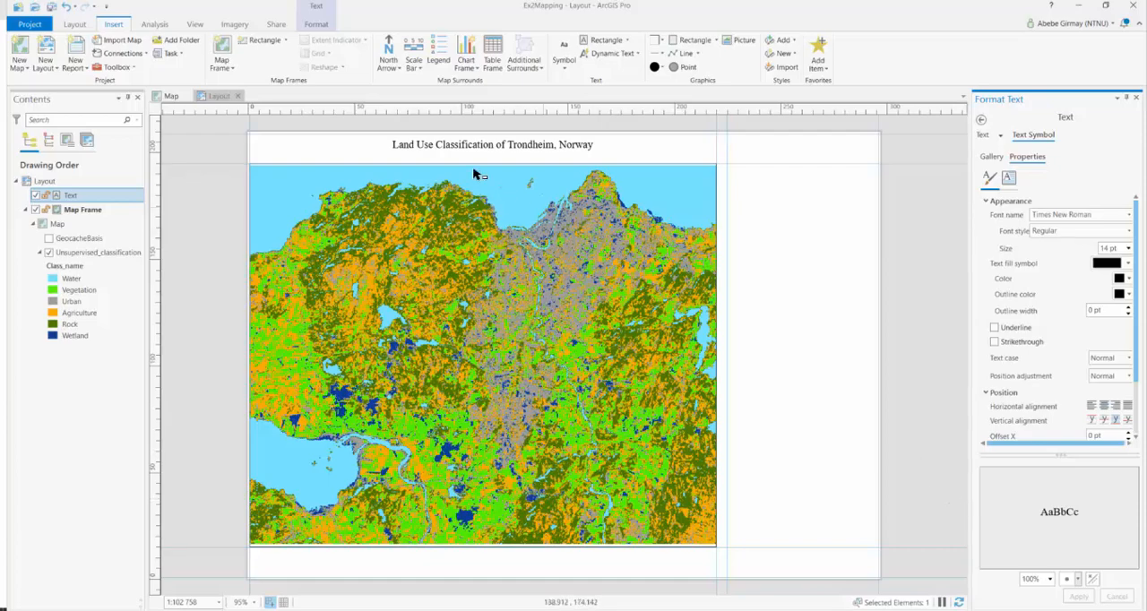
Insert an ArcGIS North 2 north arrow in the strip below the map frame, near its lower-left corner
left_click(400, 70)
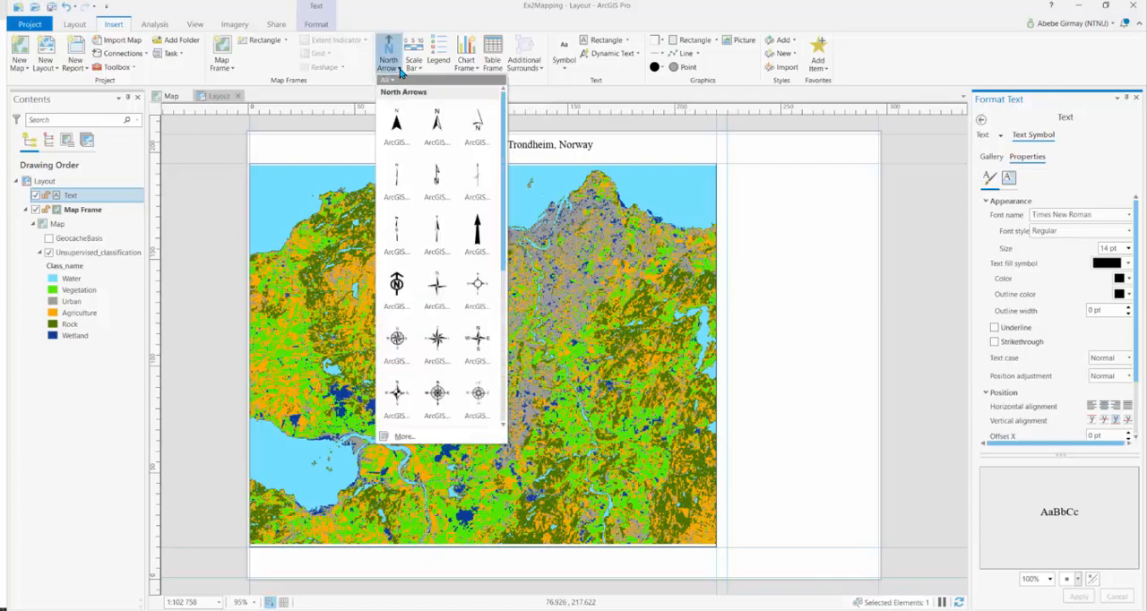
left_click(438, 135)
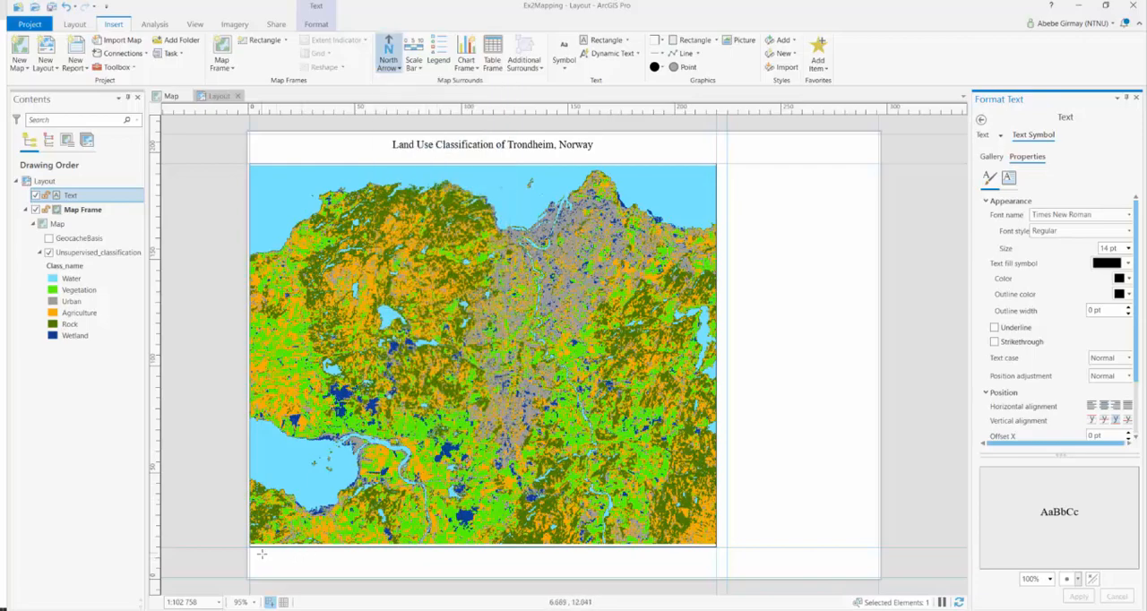
mouse_move(257, 552)
left_mouse_down()
mouse_move(285, 579)
mouse_move(273, 554)
left_mouse_up()
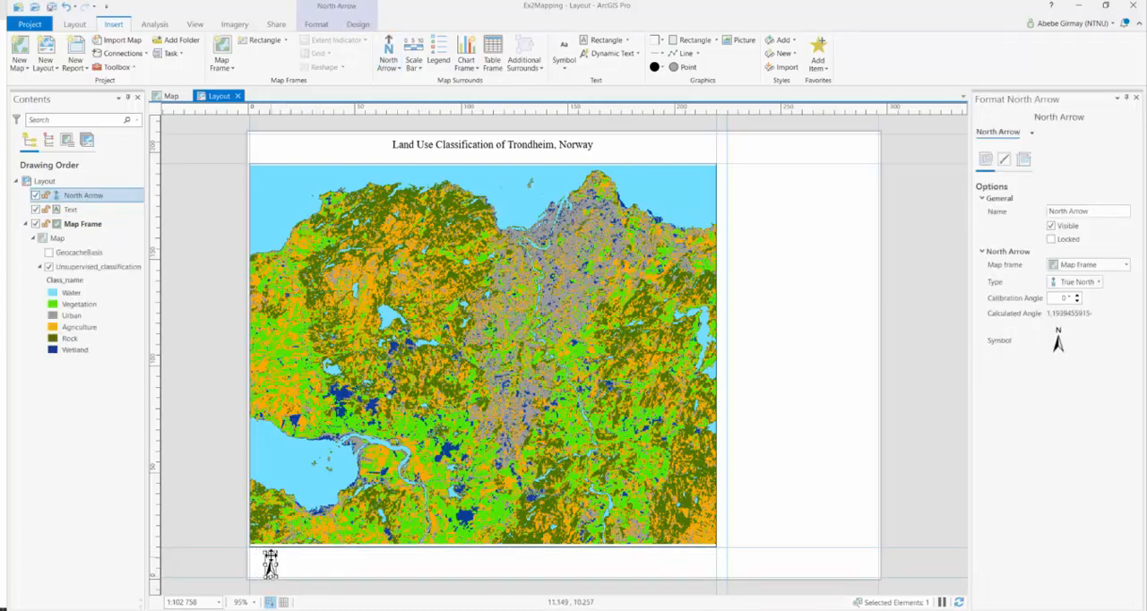
Enlarge the north arrow by extending it upward to the map frame's lower edge, and deselect it
left_click(273, 554)
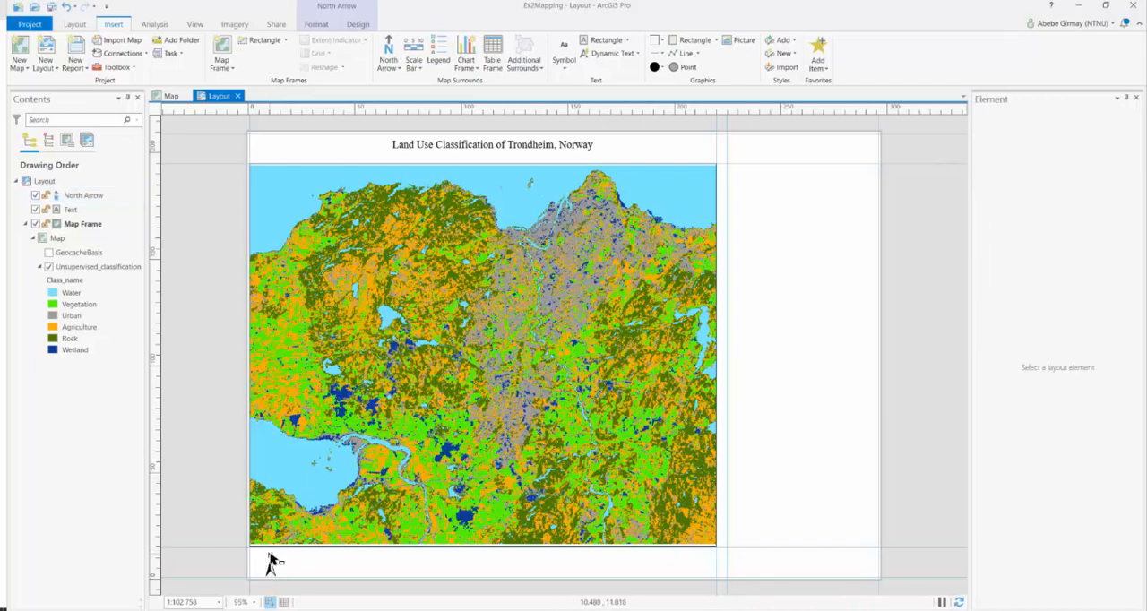
left_click(271, 564)
left_click_drag(270, 553, 270, 546)
left_click(224, 531)
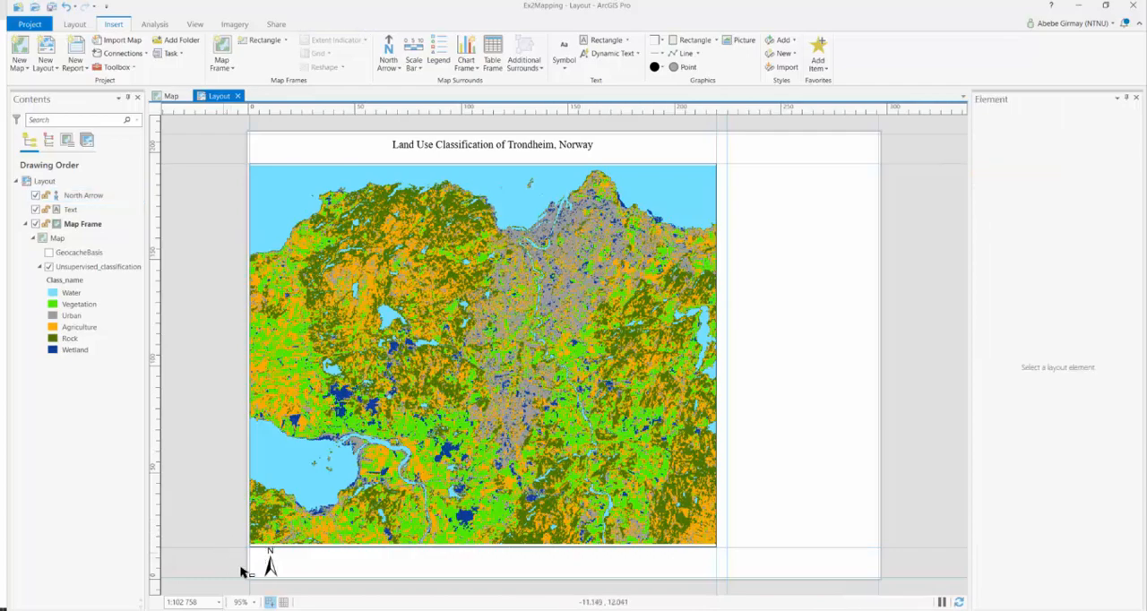
left_click(272, 565)
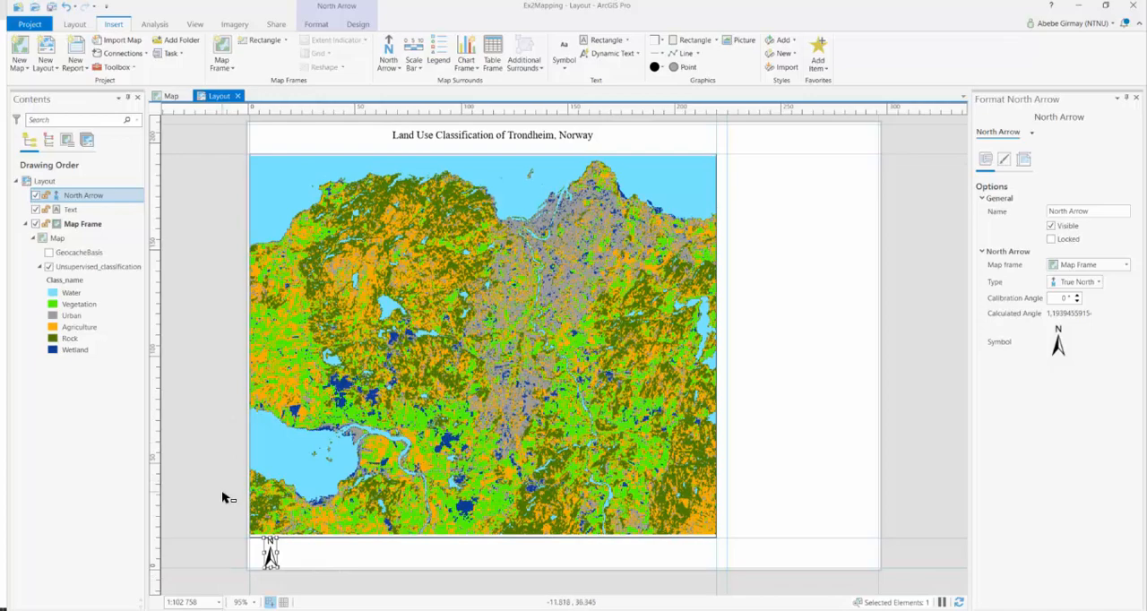
left_click(229, 520)
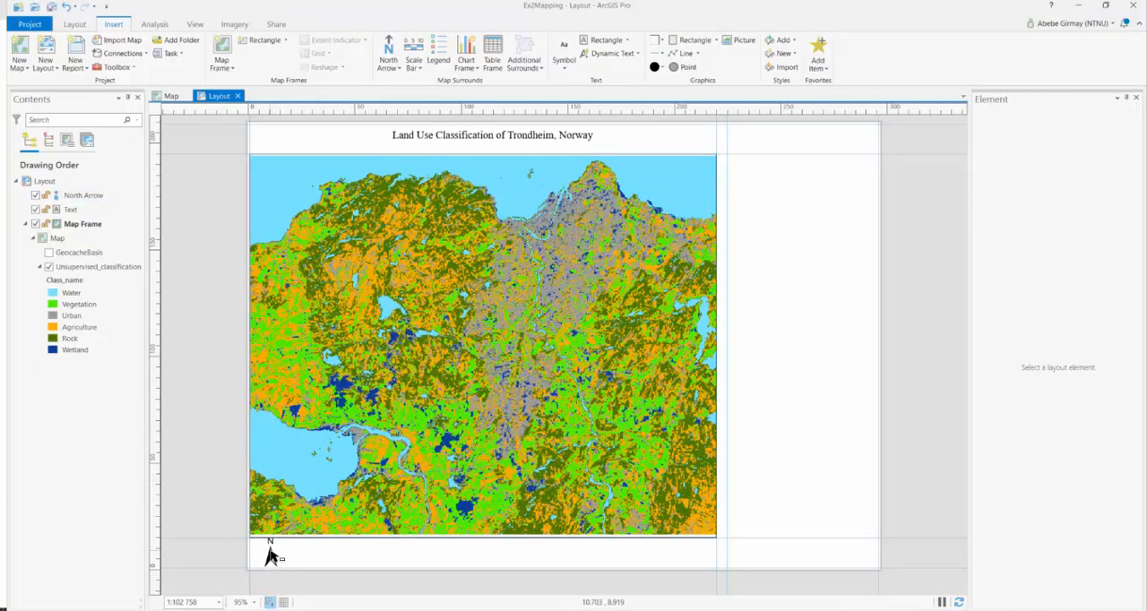
left_click(271, 556)
left_click(233, 527)
Insert an imperial Scale Line 1 scale bar in the strip below the right half of the map frame
left_click(421, 68)
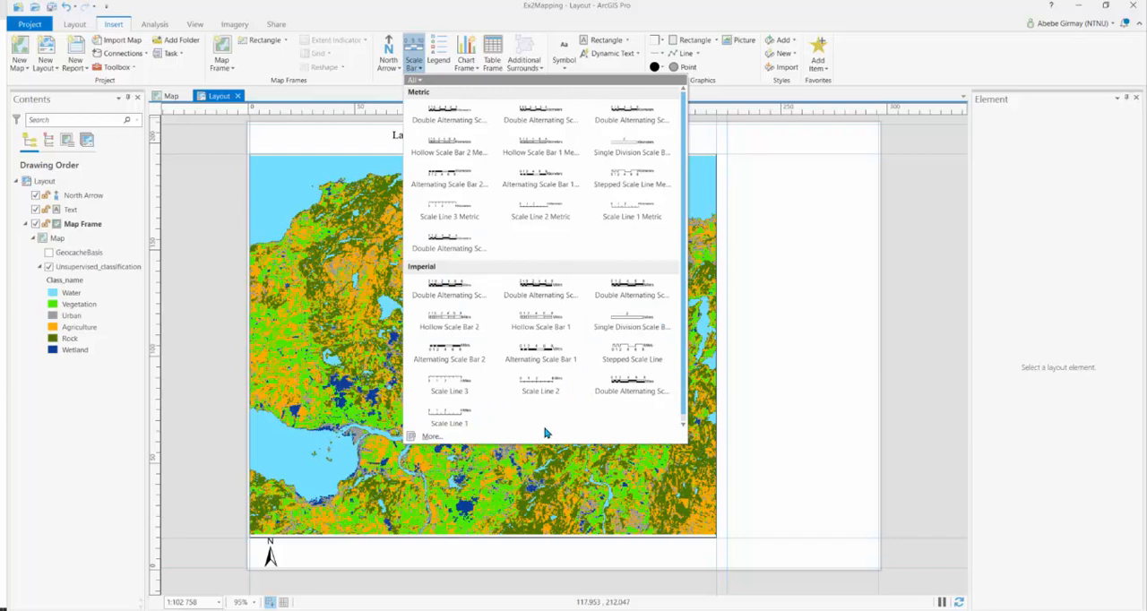
left_click(451, 418)
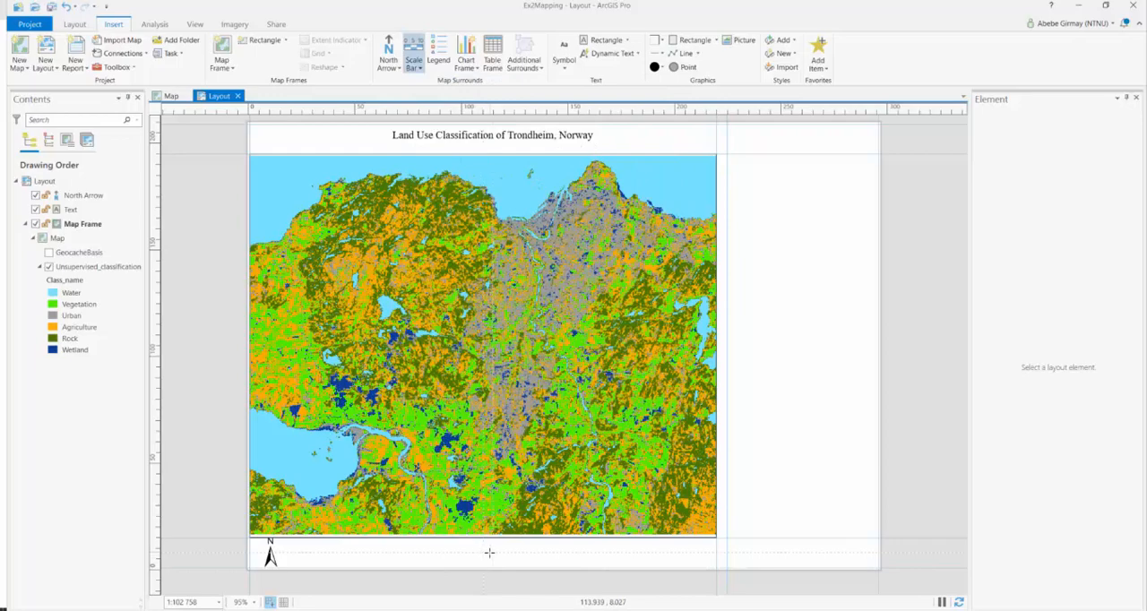
left_click_drag(482, 553, 663, 562)
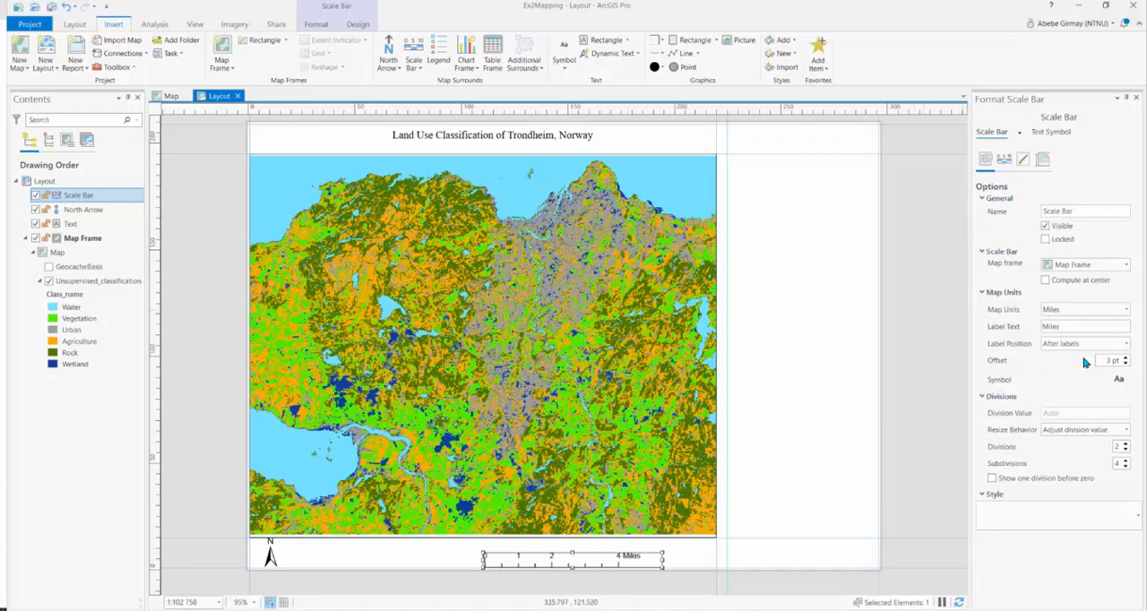
Set the scale bar's map units to Kilometers and shorten its label text to "Km"
left_click(1127, 310)
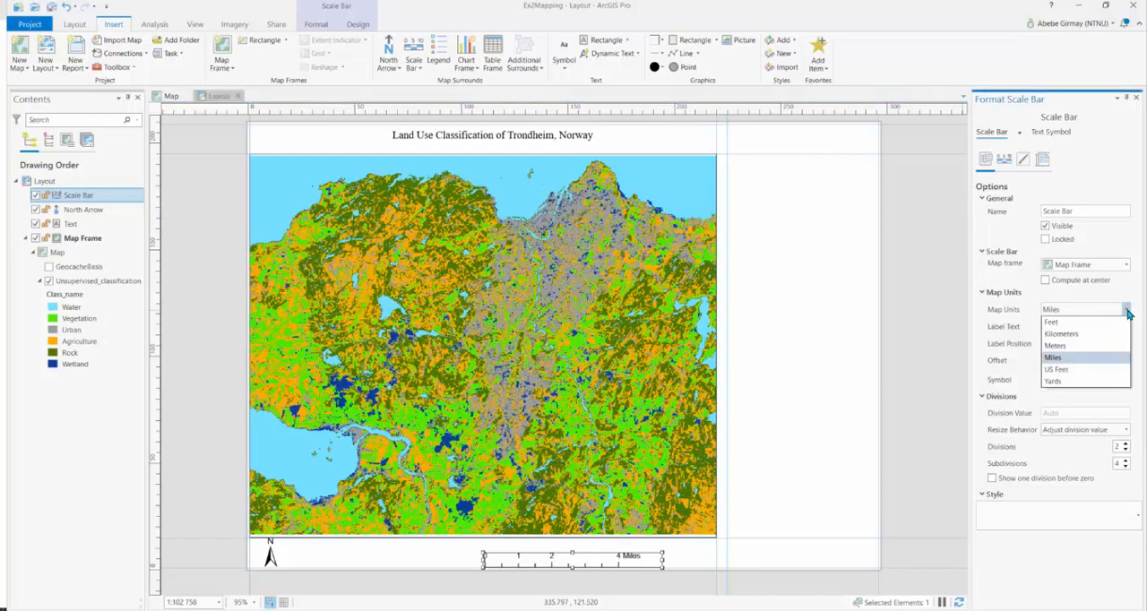
left_click(1083, 335)
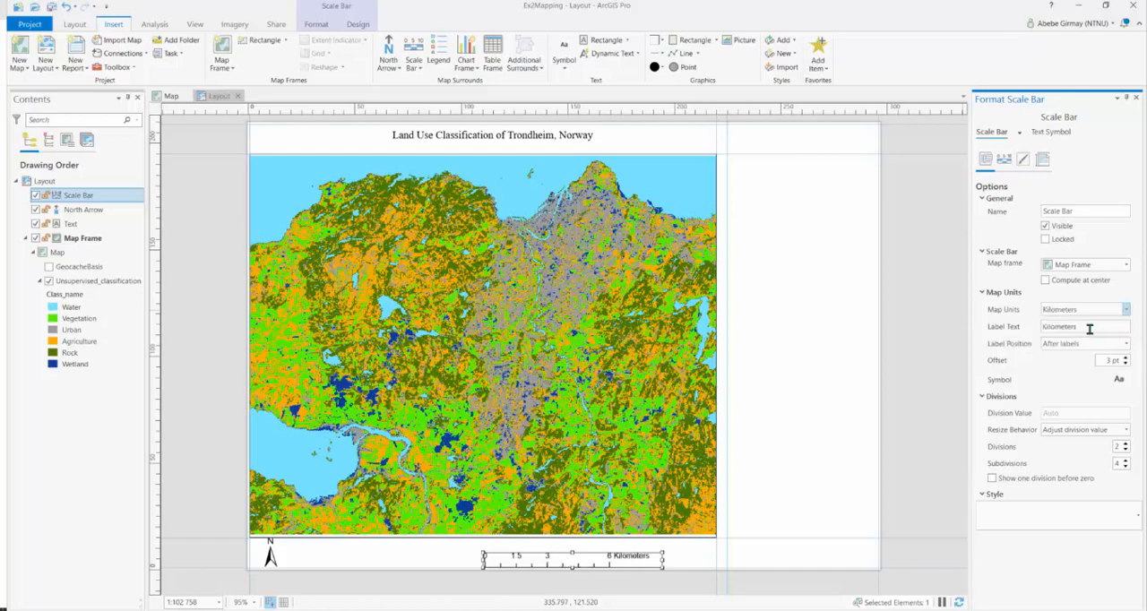
left_click(1090, 328)
key("BackSpace")
key("BackSpace")
key("BackSpace")
key("BackSpace")
key("BackSpace")
key("BackSpace")
key("BackSpace")
key("BackSpace")
key("BackSpace")
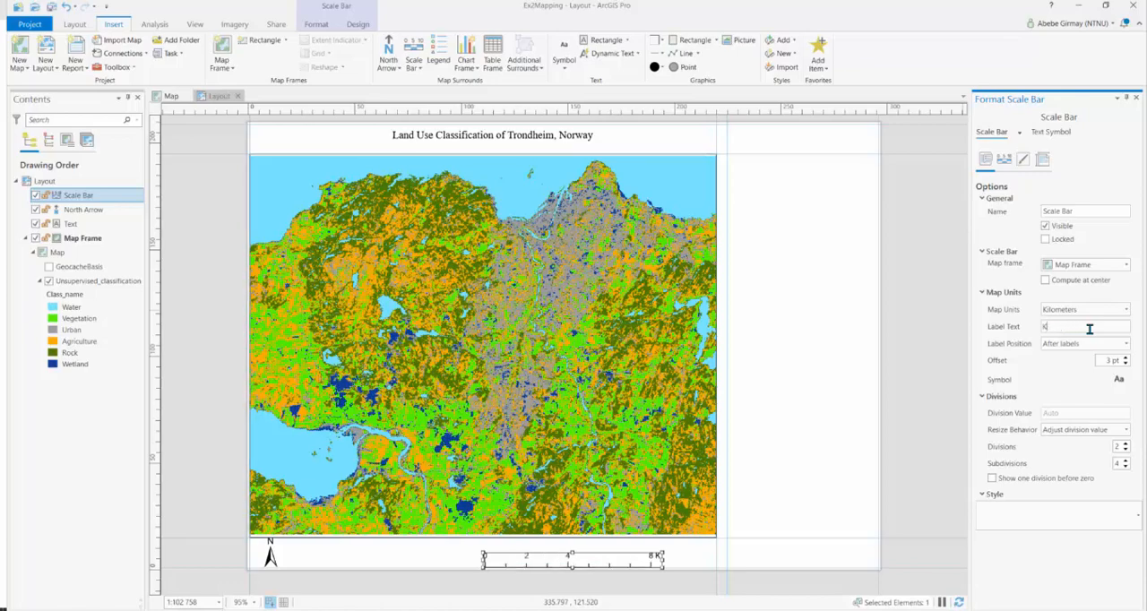
type("m")
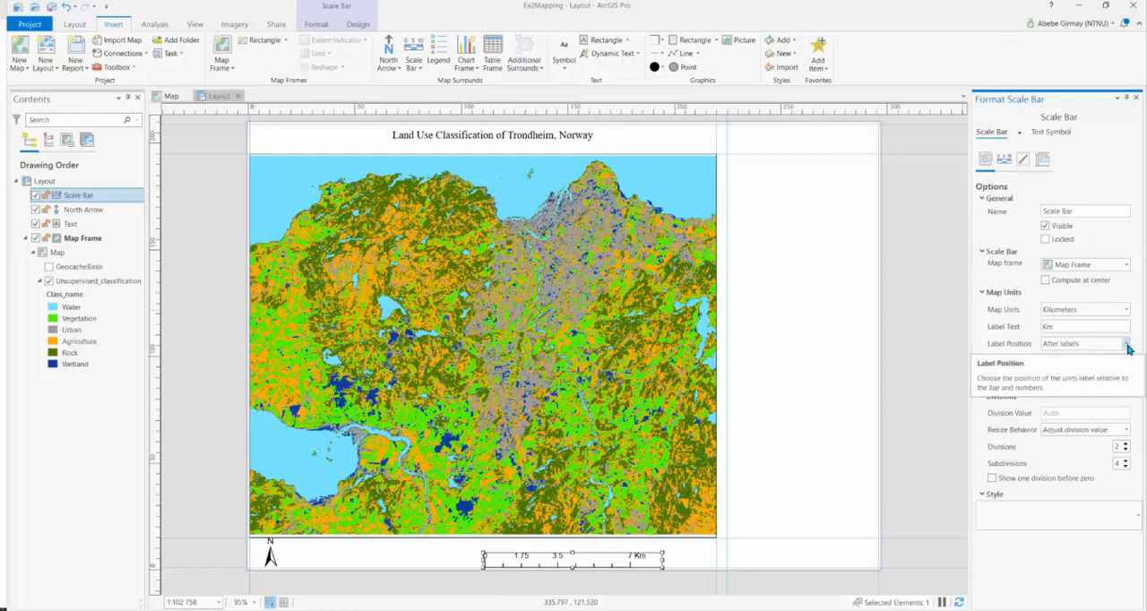
Place the scale bar's unit label after the bar and set it to 1 division with 2 subdivisions
left_click(1126, 344)
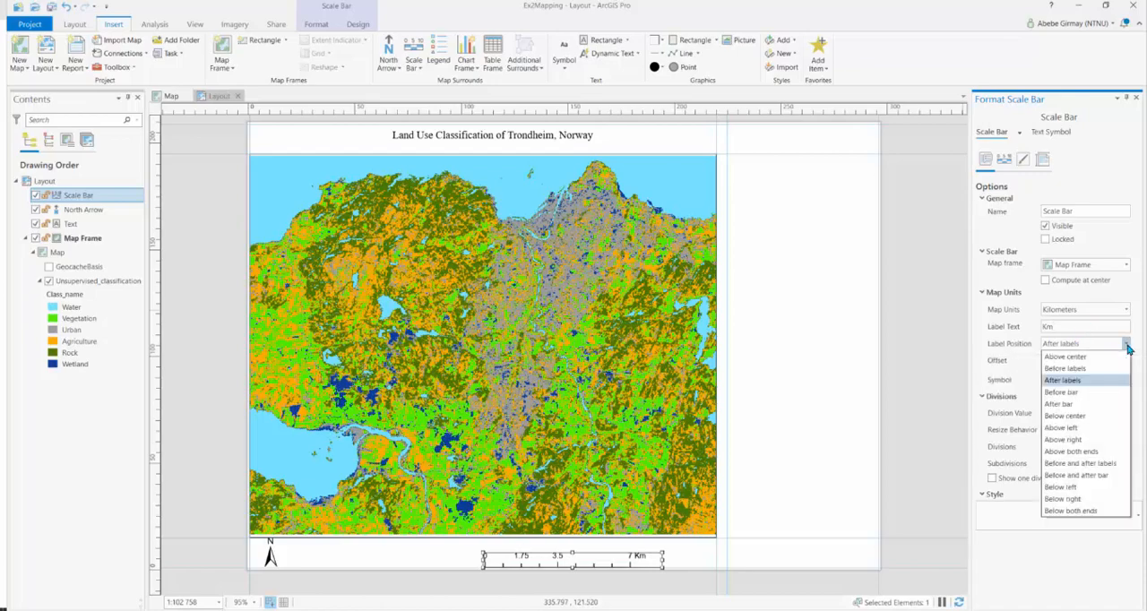
left_click(1075, 405)
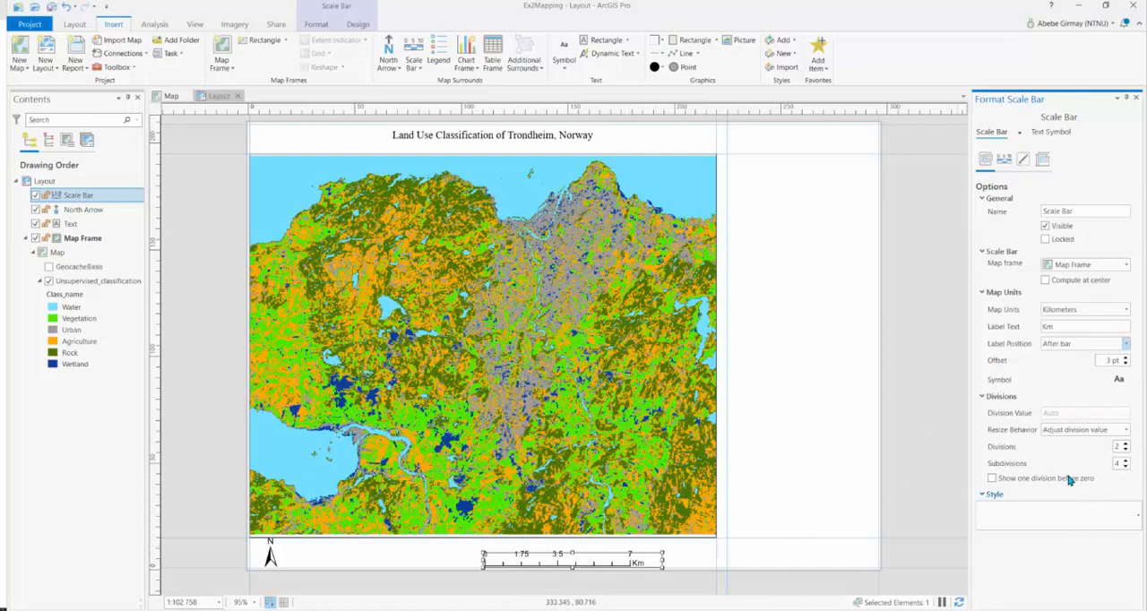
left_click(1127, 450)
left_click(1126, 466)
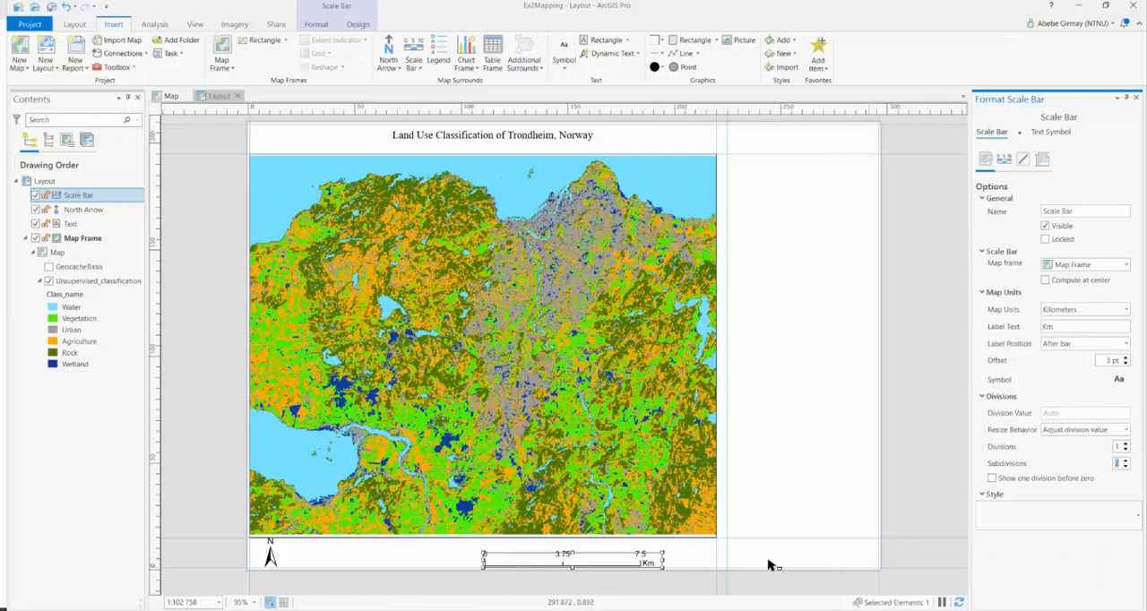
left_click(679, 563)
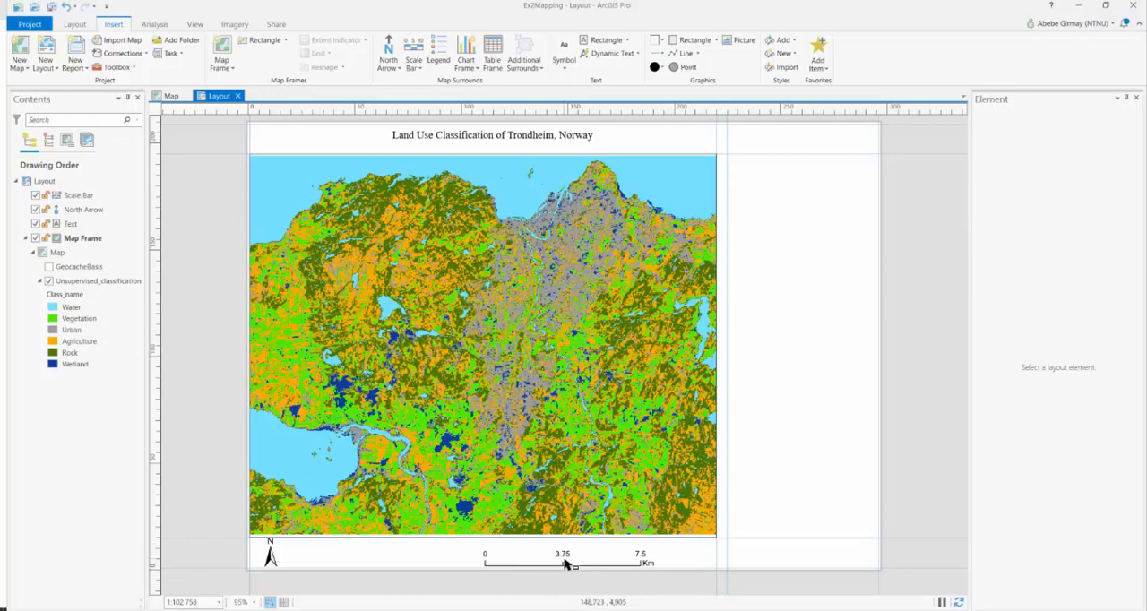
Extend the scale bar slightly at its left end so that it spans 8 Km, and deselect it
left_click(557, 563)
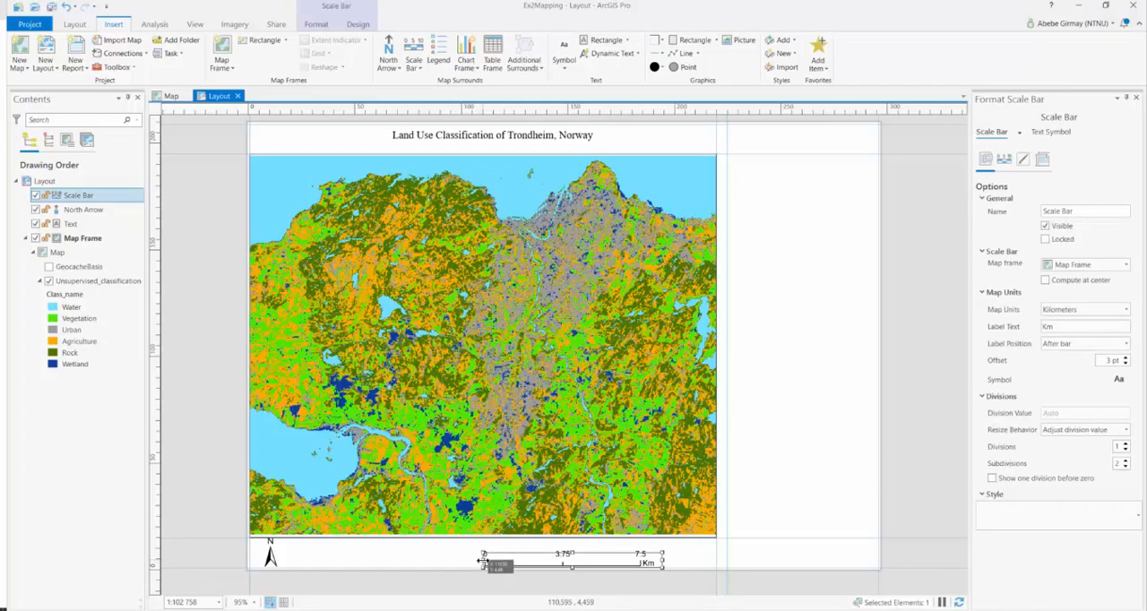
left_click_drag(481, 562, 478, 562)
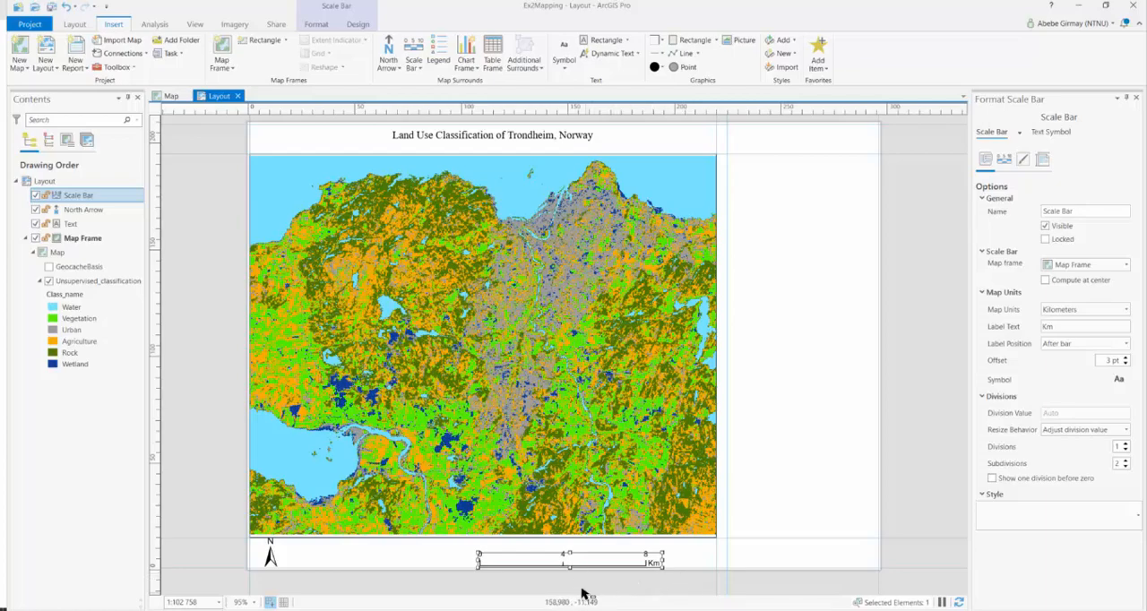
left_click(700, 562)
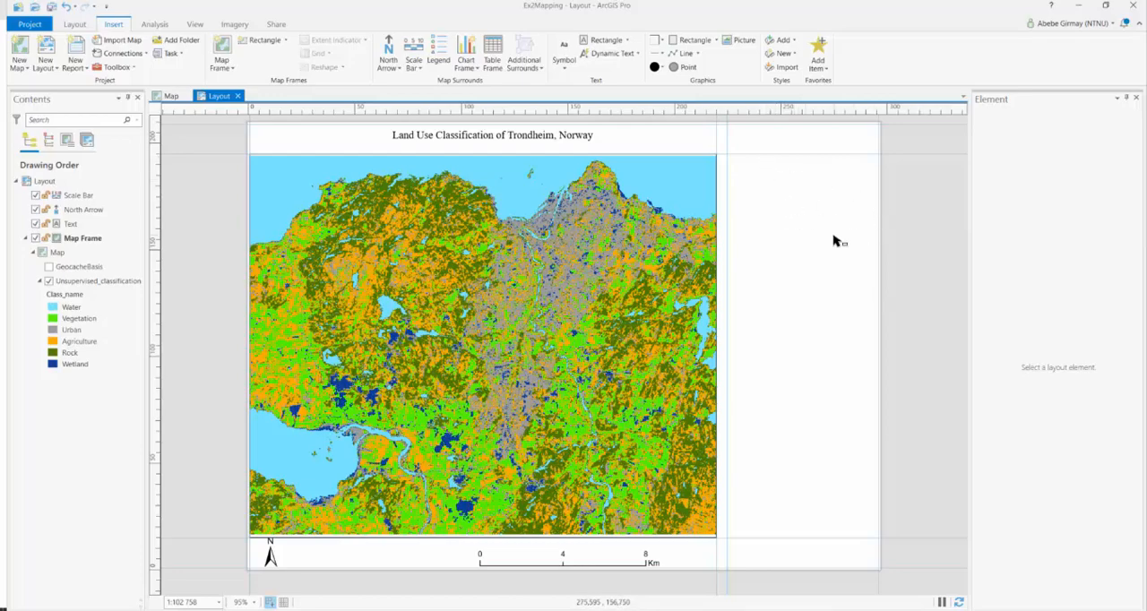
Insert a legend filling the width of the blank column right of the map frame, and shorten its frame to just below the Wetland entry
left_click(438, 62)
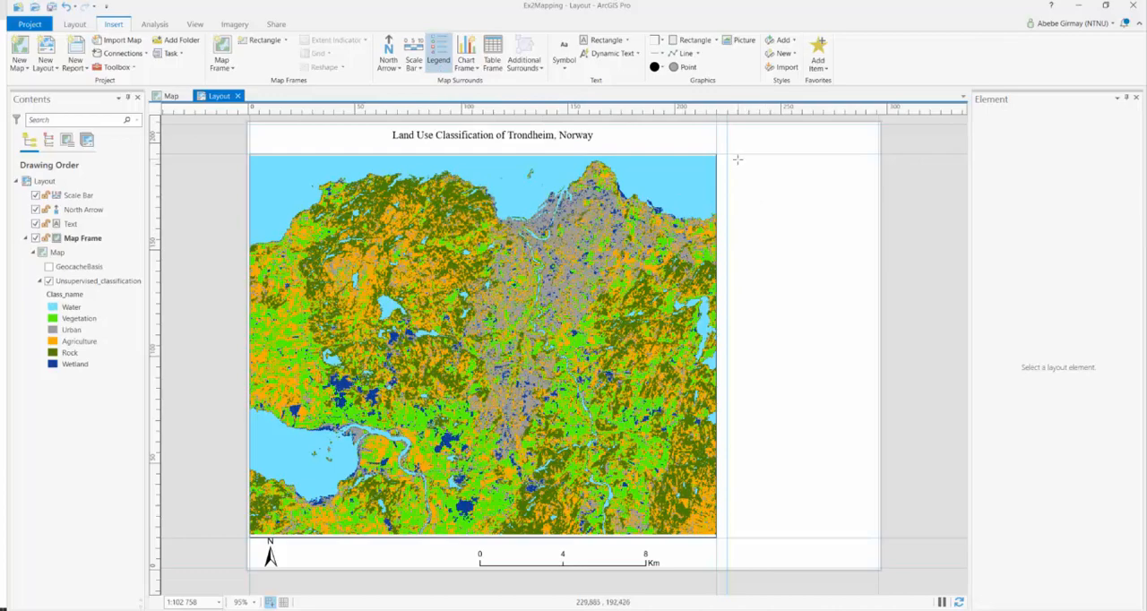
left_click_drag(727, 154, 880, 274)
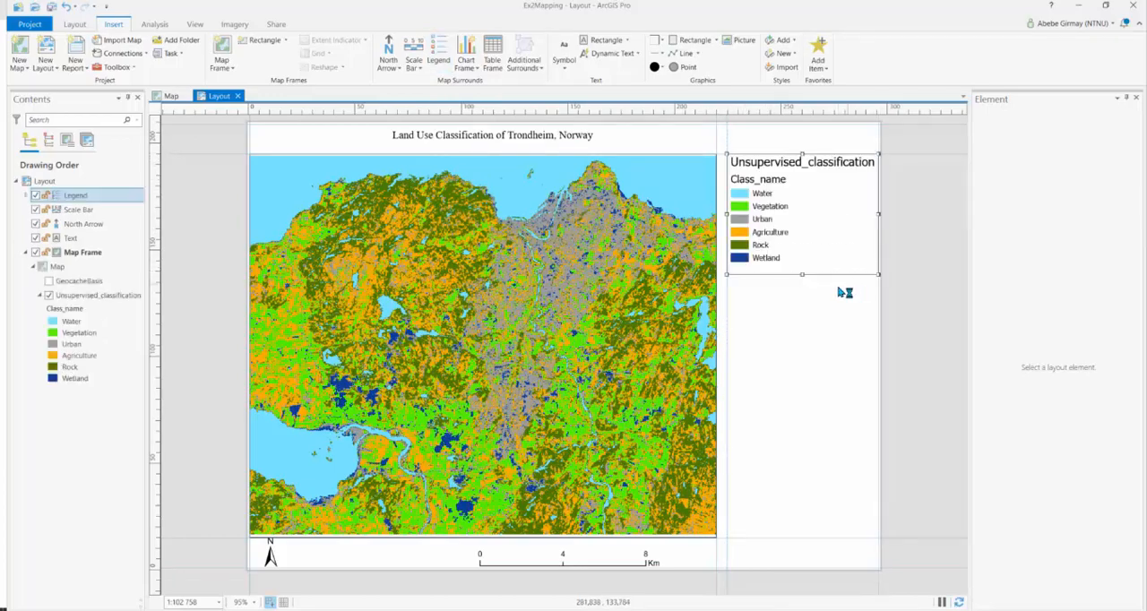
left_click_drag(803, 275, 802, 262)
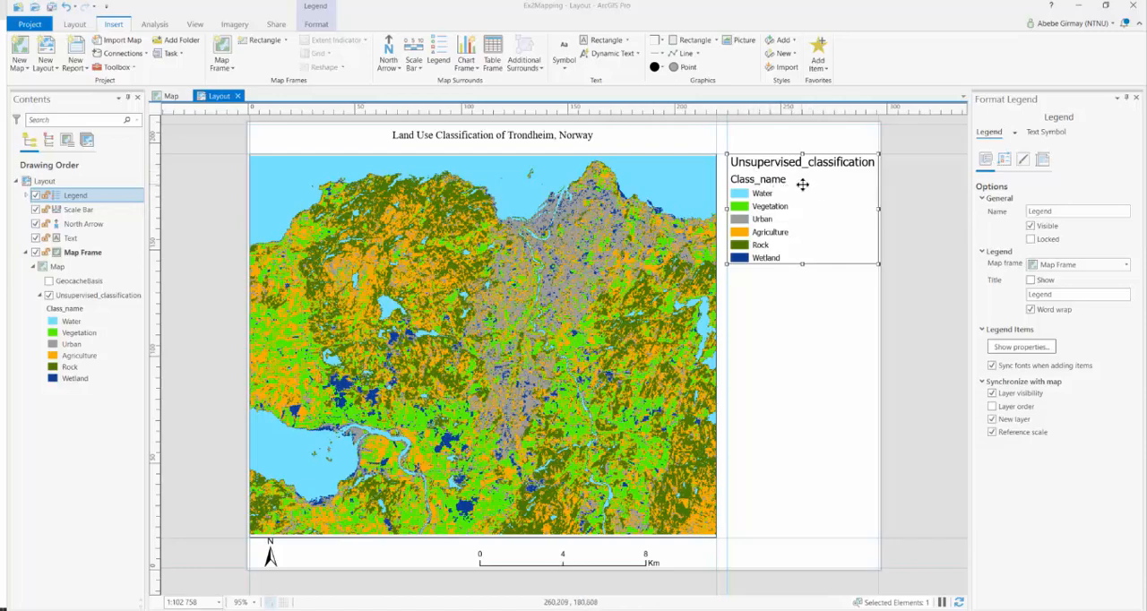
Convert the legend to graphics and ungroup it into separate text and patch elements
right_click(803, 183)
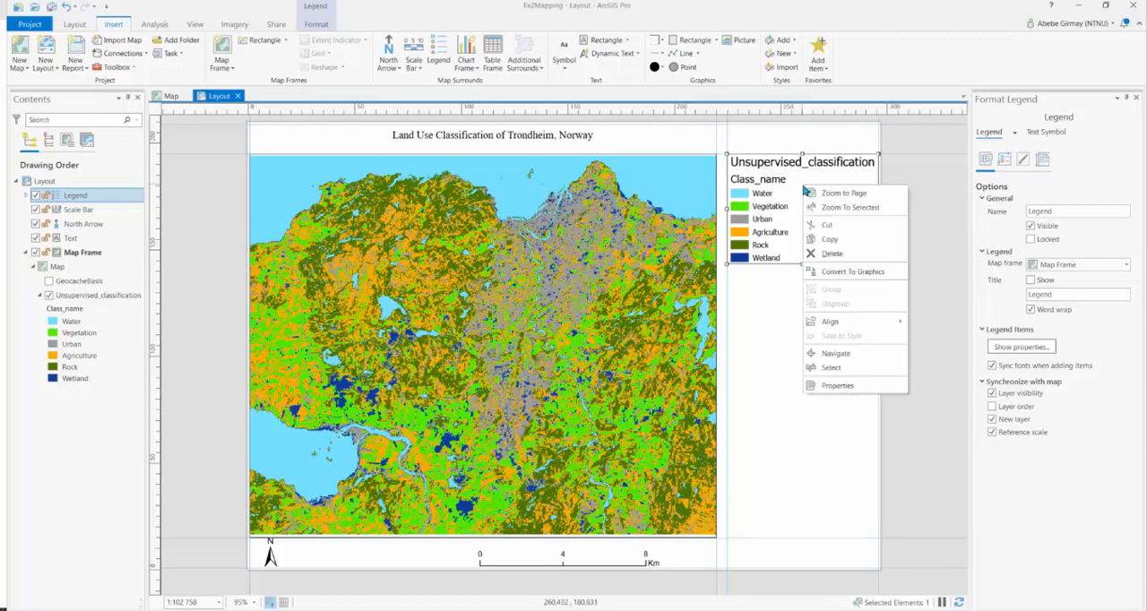
left_click(842, 278)
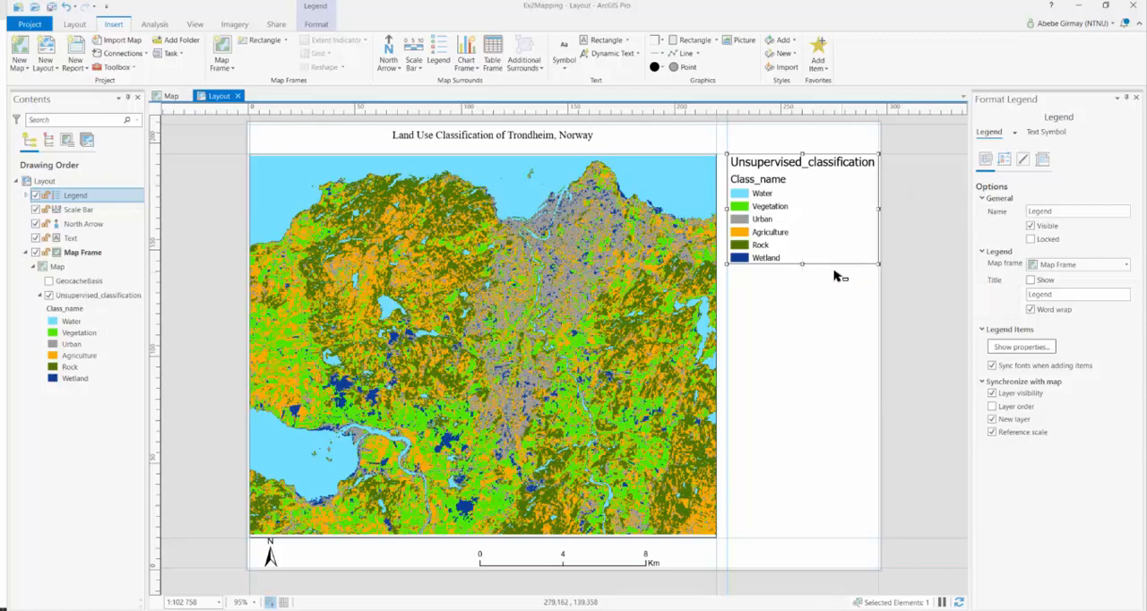
right_click(797, 192)
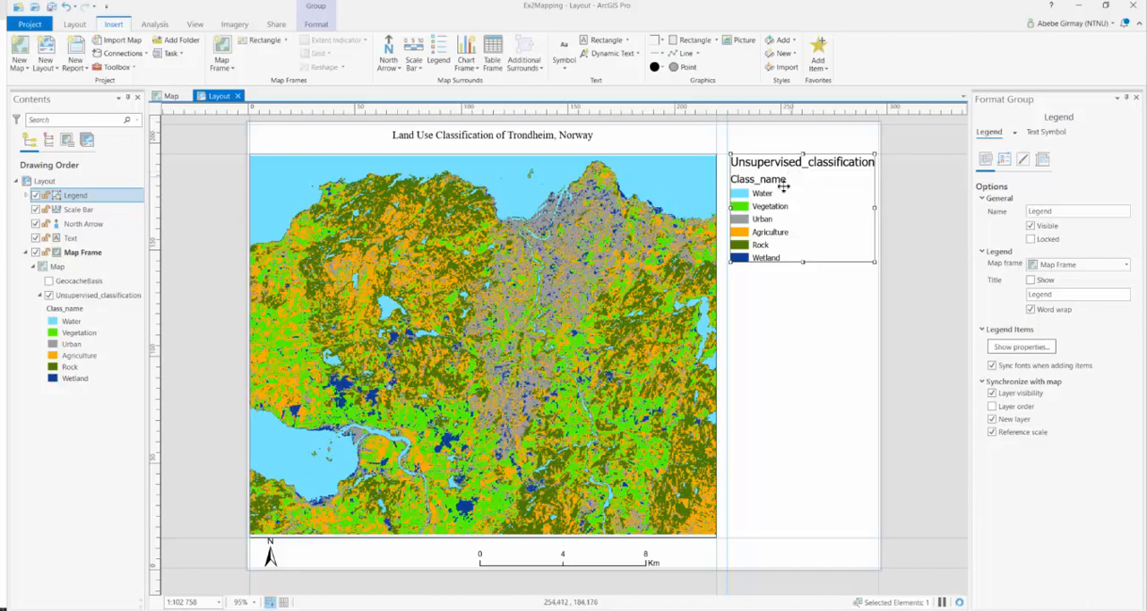
scroll(785, 186, "up", 1)
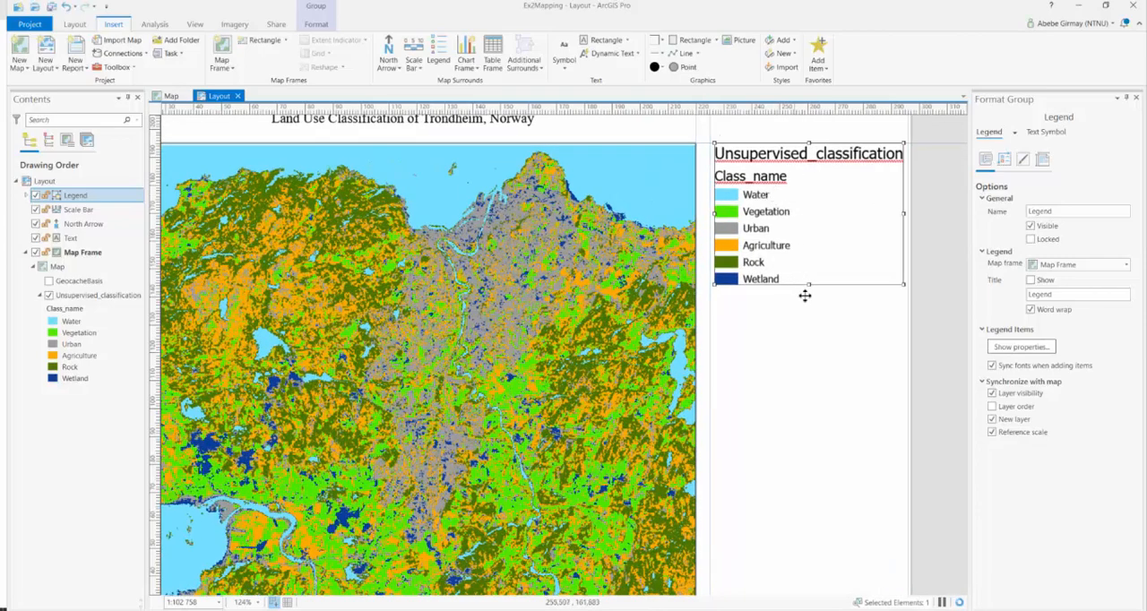
scroll(879, 380, "down", 2)
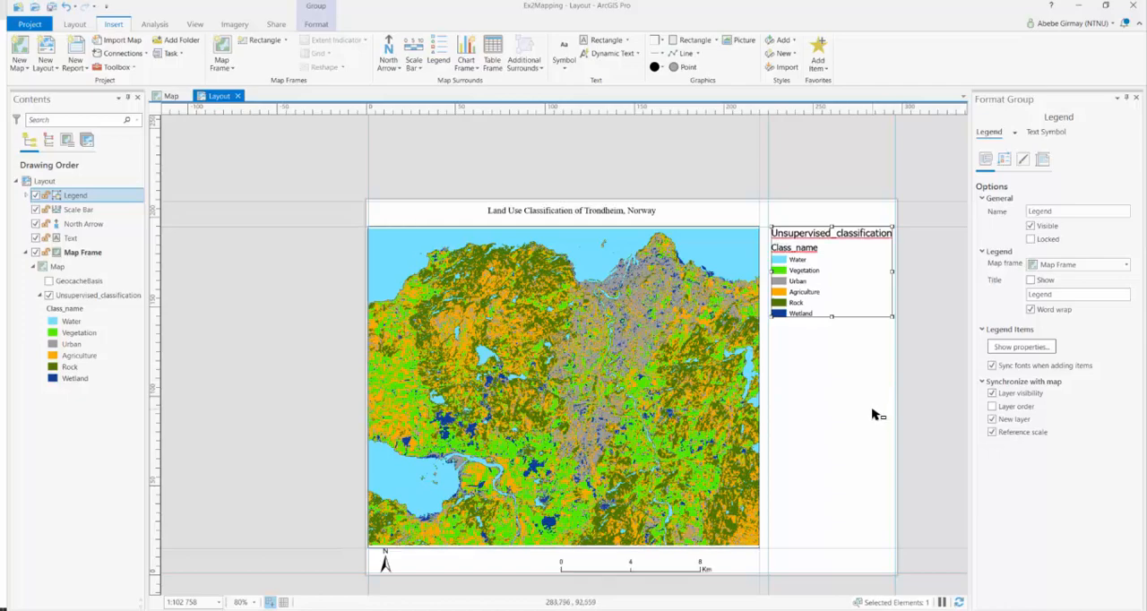
scroll(896, 461, "up", 1)
scroll(835, 426, "down", 1)
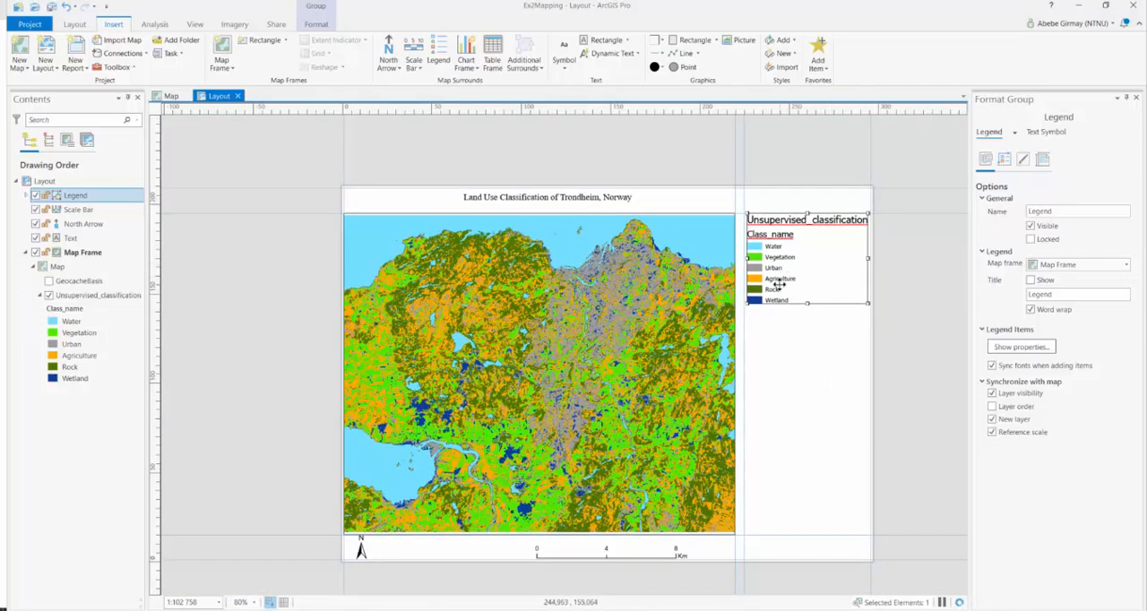
scroll(638, 415, "up", 1)
scroll(639, 417, "down", 1)
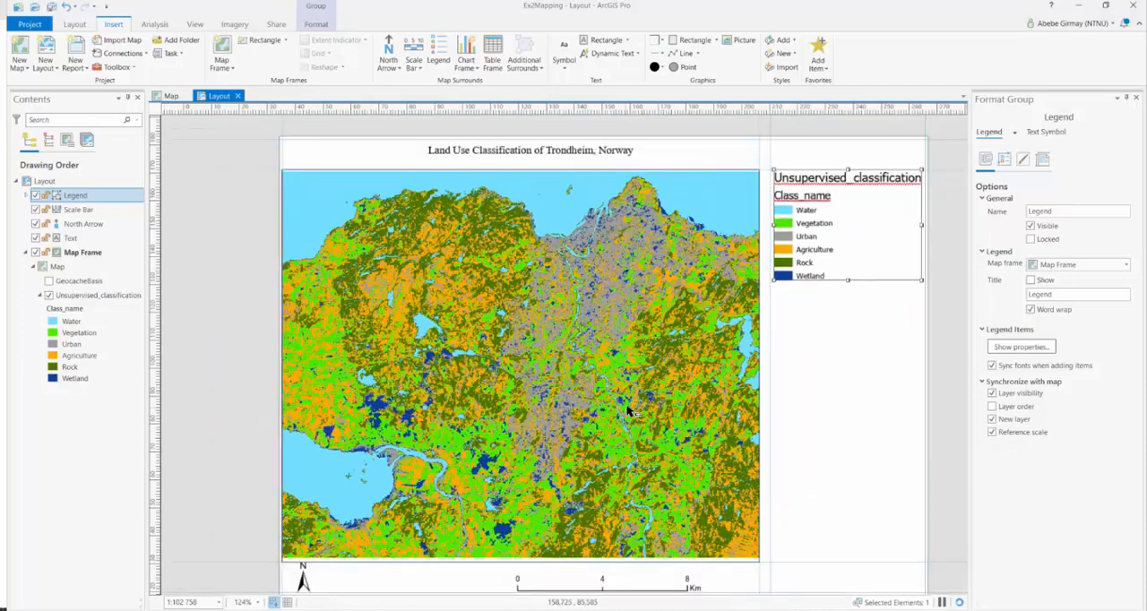
right_click(801, 234)
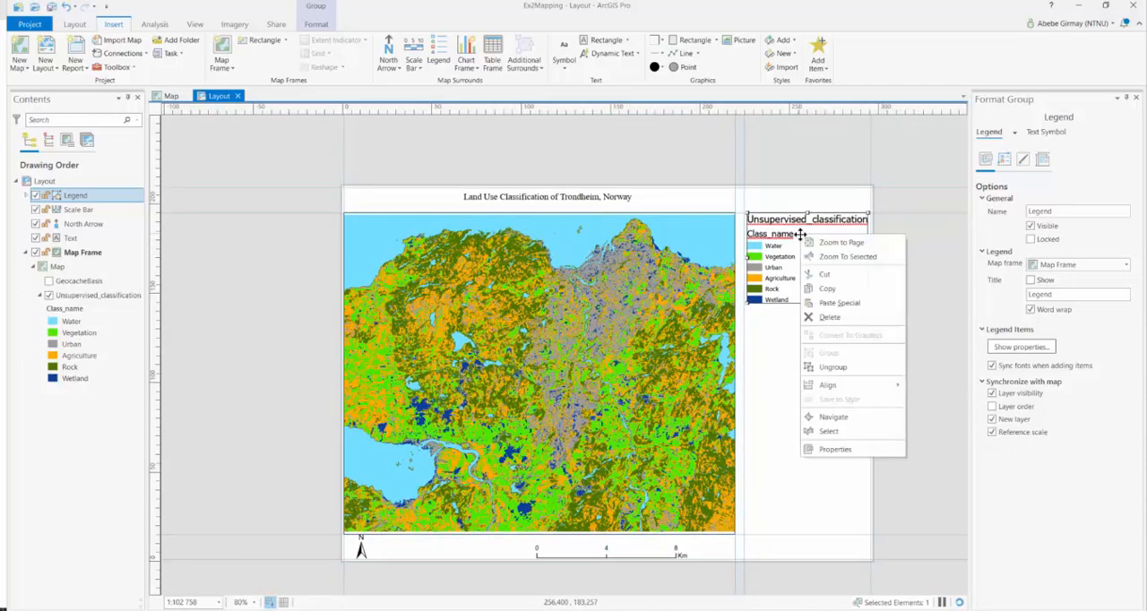
left_click(832, 367)
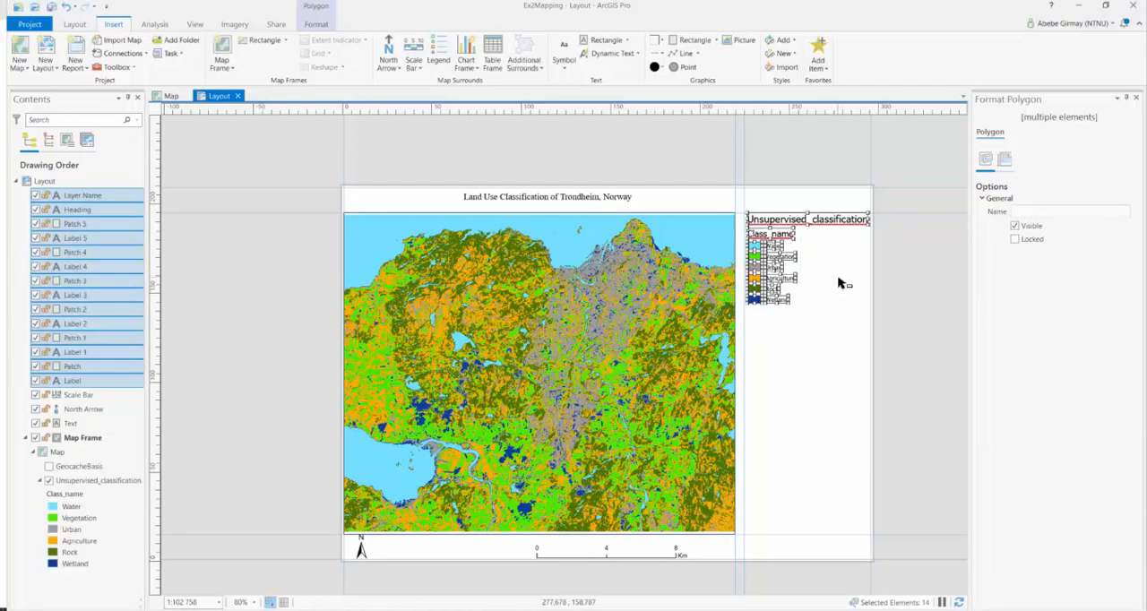
Delete the "Unsupervised_classification" layer name text from the ungrouped legend
left_click(892, 287)
left_click(786, 227)
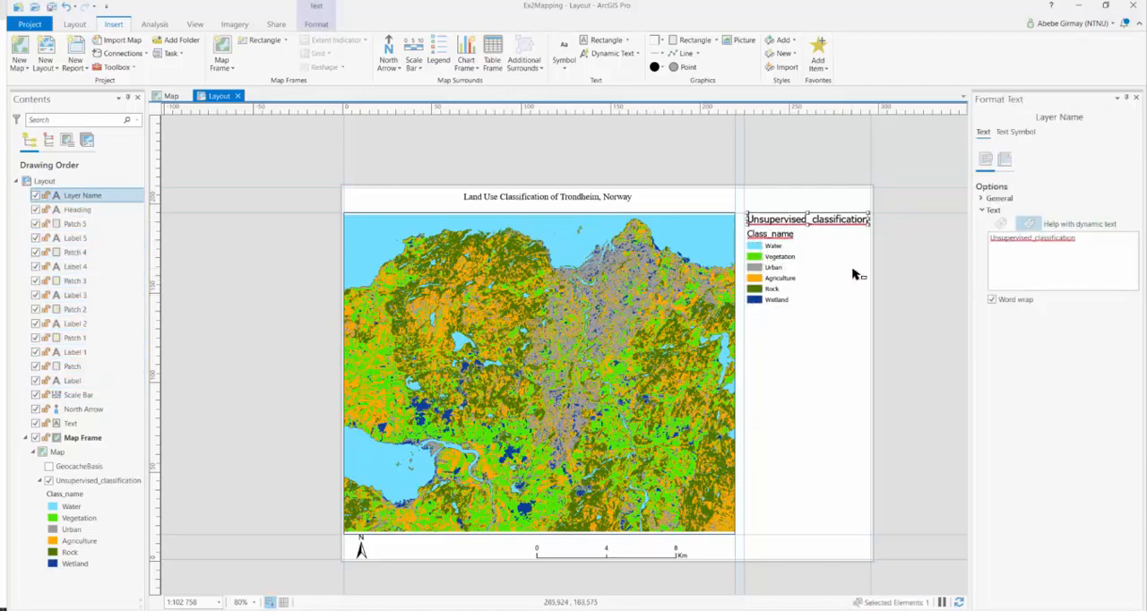
key("Delete")
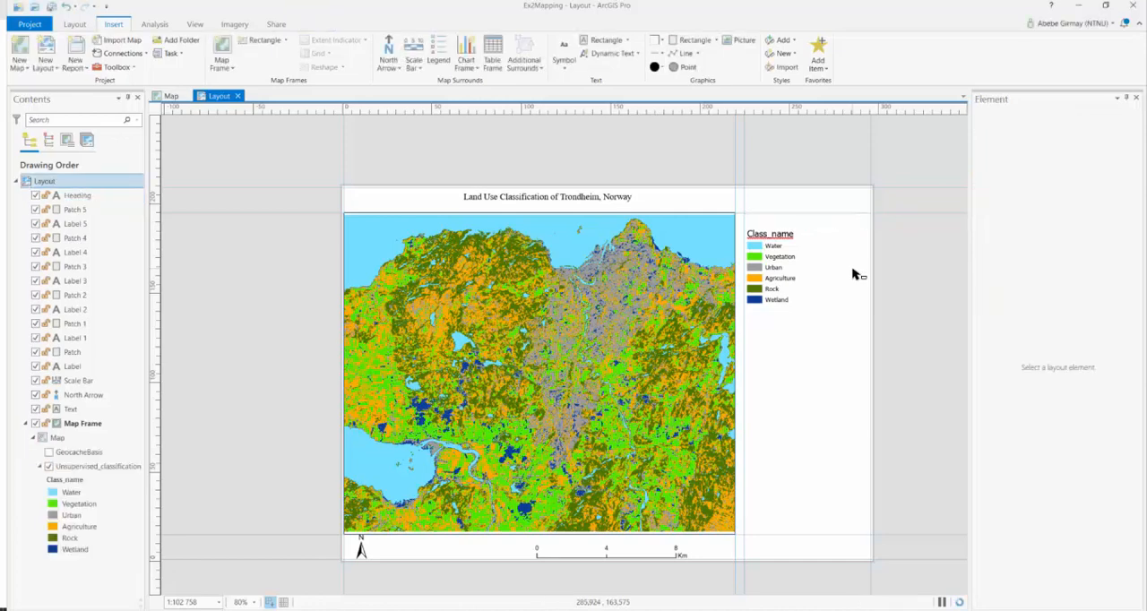
Change the legend heading "Class_name" to "Classification"
left_click(771, 235)
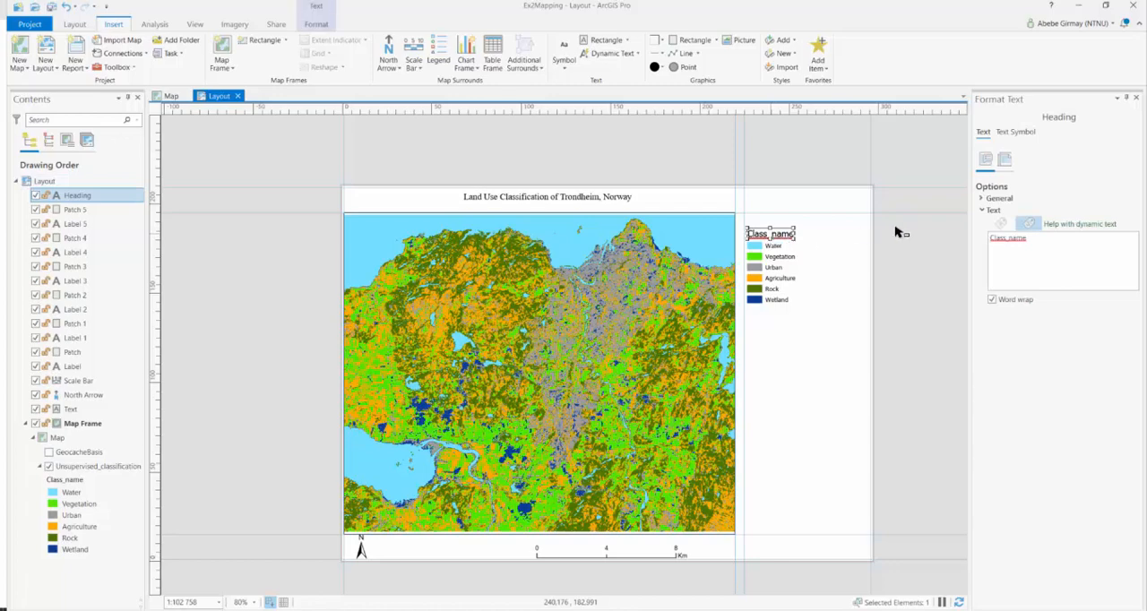
left_click_drag(1031, 240, 993, 240)
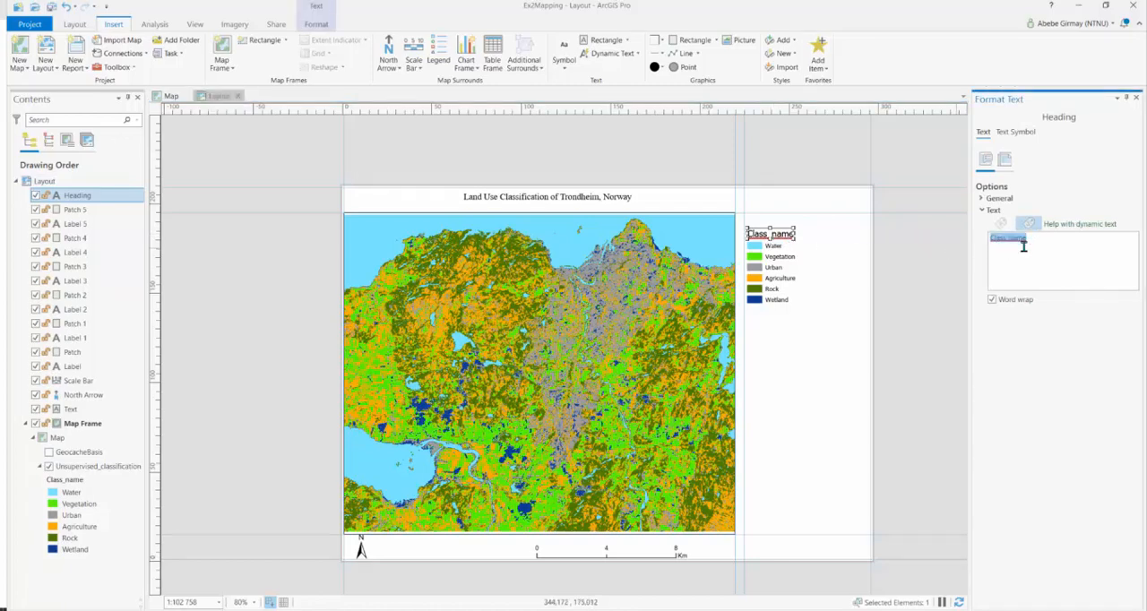
type("Ca")
left_click(893, 306)
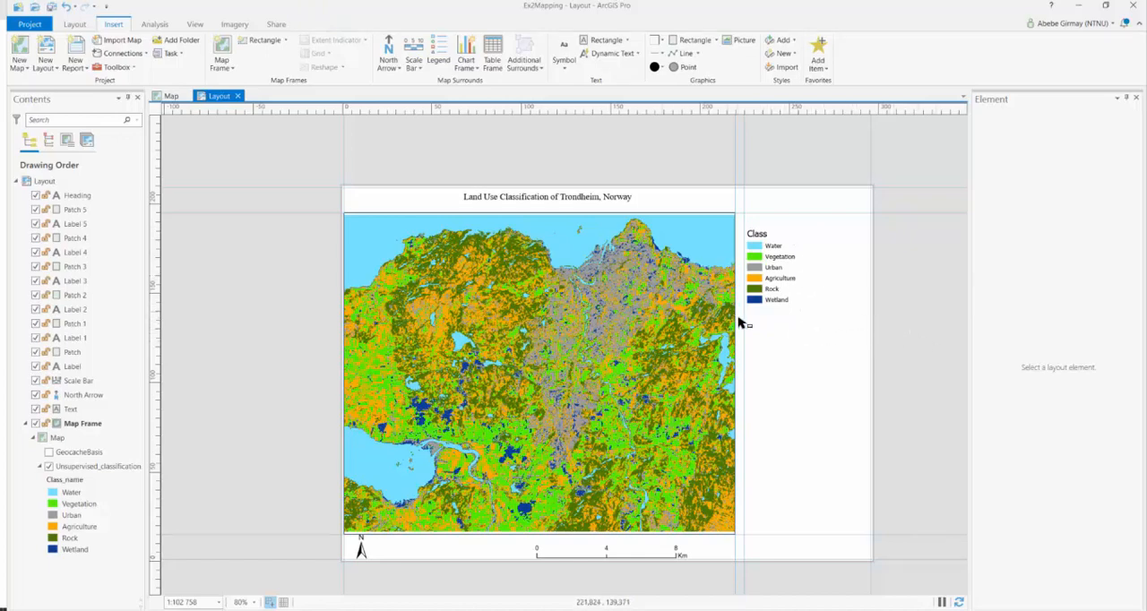
double_click(765, 238)
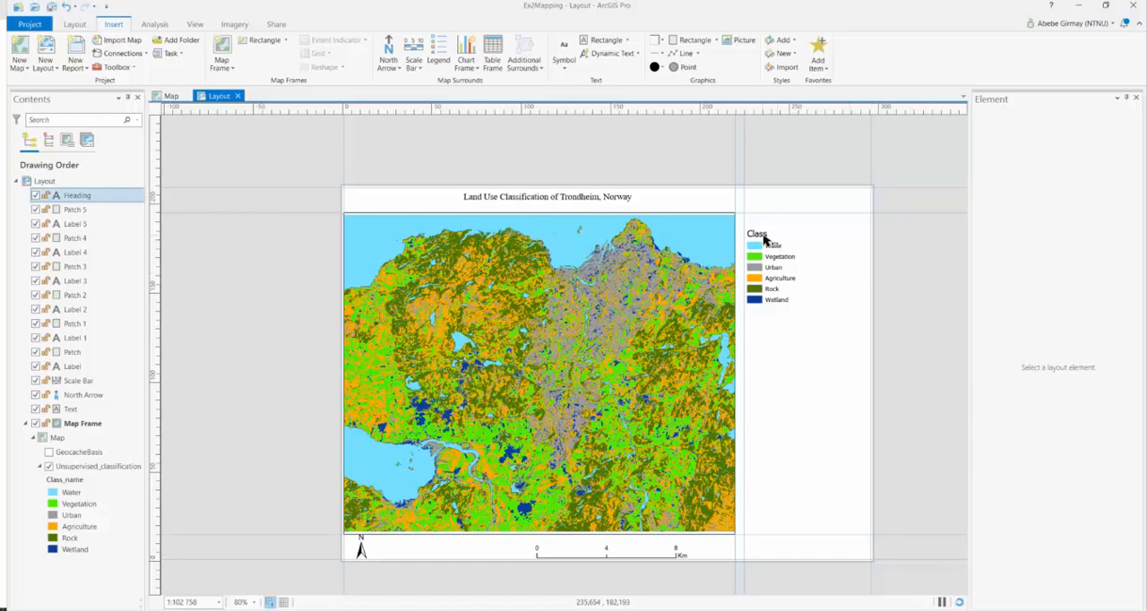
left_click(1009, 238)
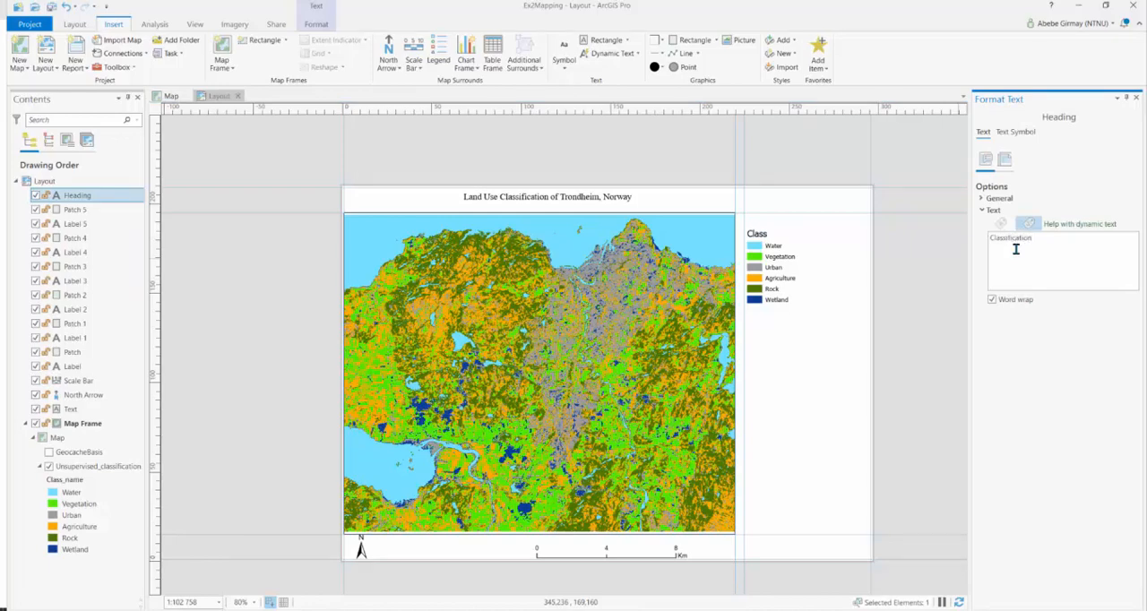
left_click(921, 294)
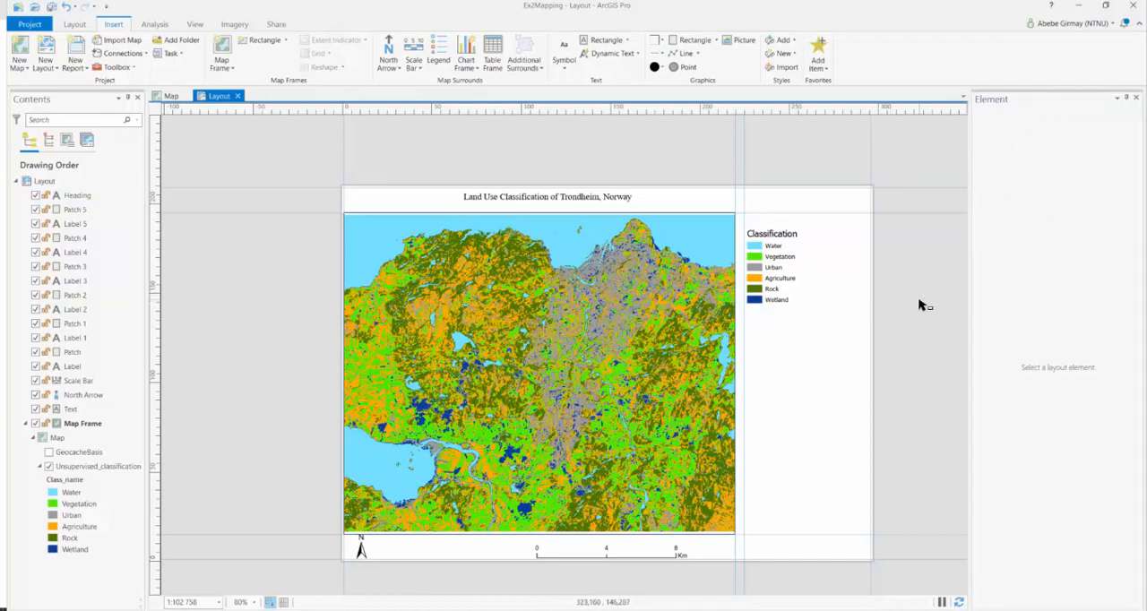
Move the Classification heading slightly up from the Water entry and keep it aligned with the left edge of the colour patches
left_click(773, 238)
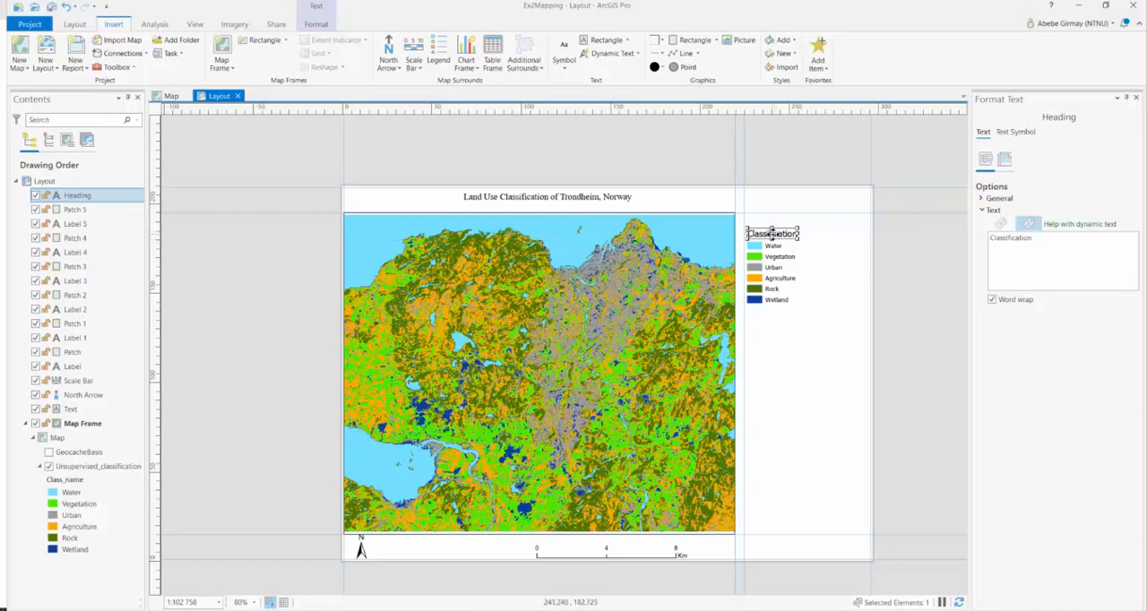
left_click_drag(772, 234, 771, 229)
left_click_drag(772, 229, 772, 229)
left_click(819, 253)
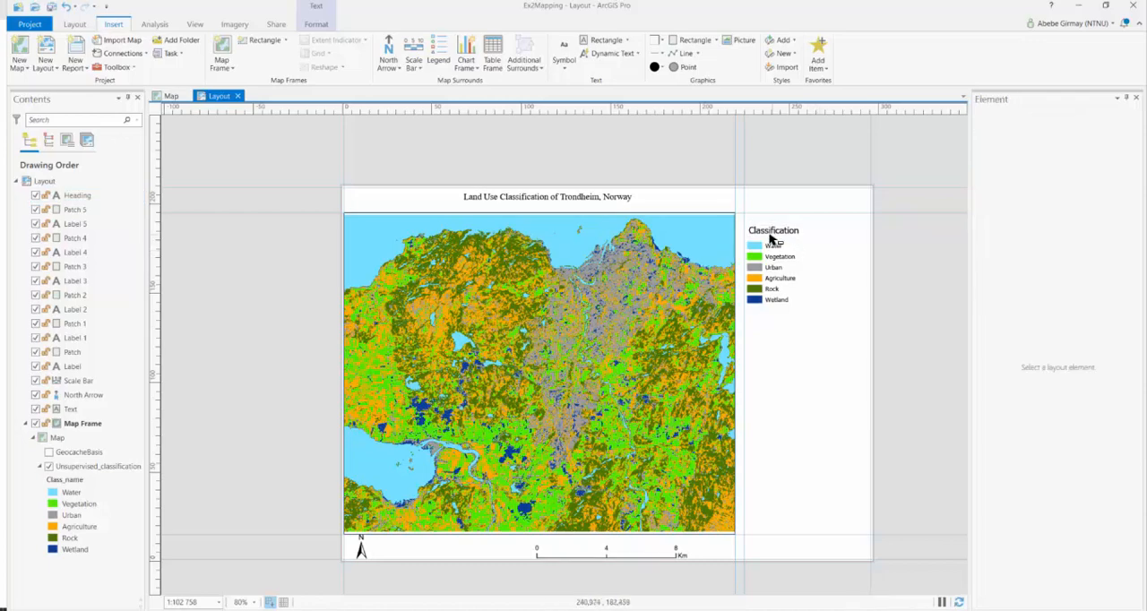
left_click(767, 231)
left_click_drag(767, 231, 766, 231)
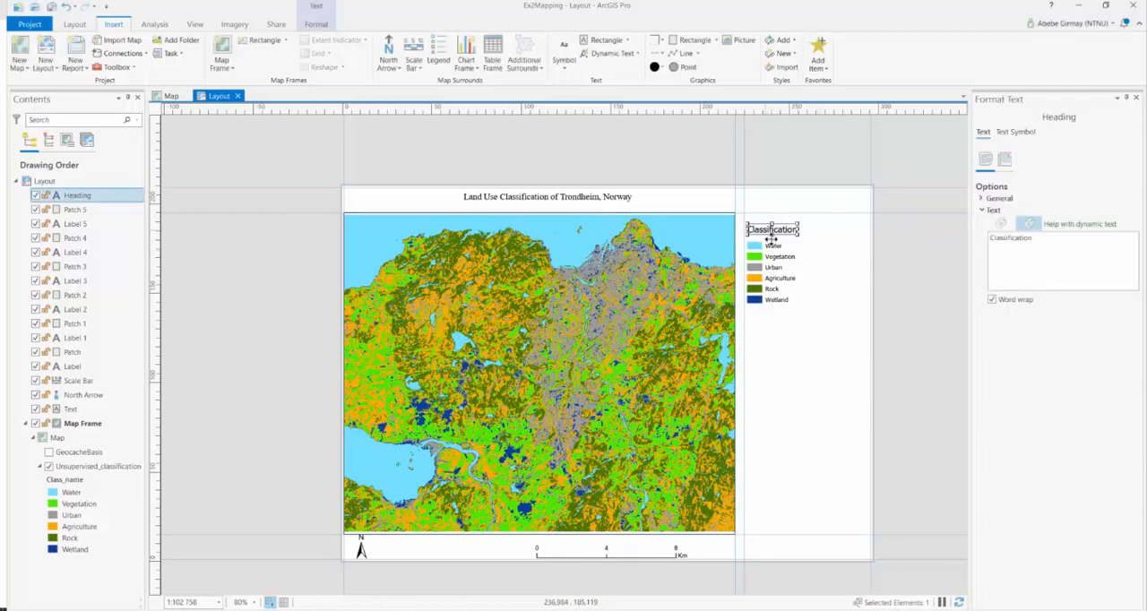
Group the Classification heading with all legend patches and labels, and move the group up to the level of the map frame's upper edge
left_click_drag(814, 313, 740, 231)
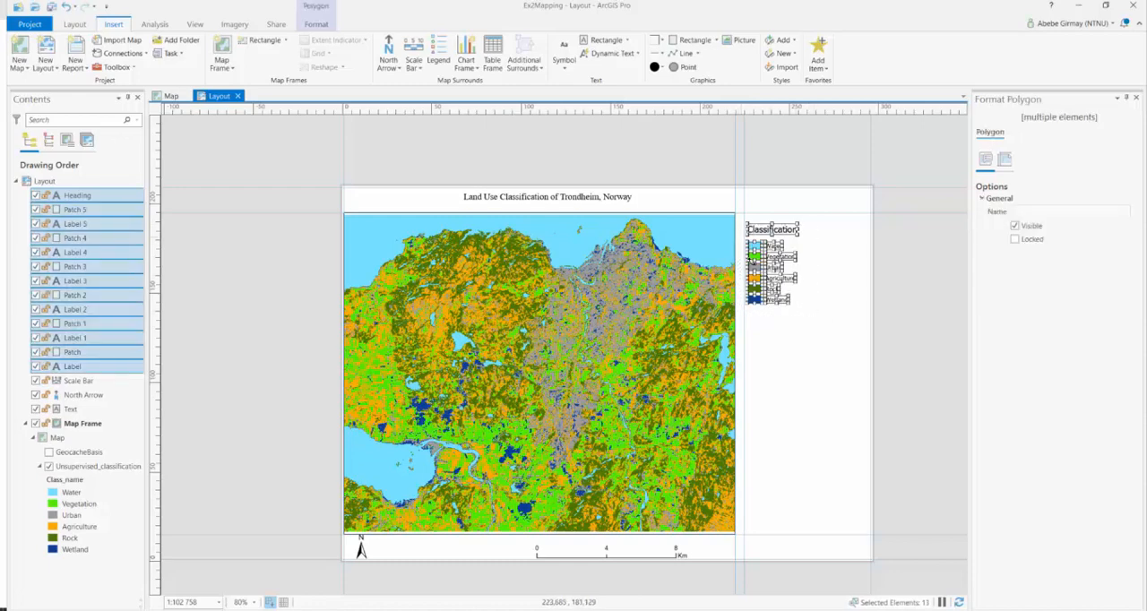
right_click(773, 248)
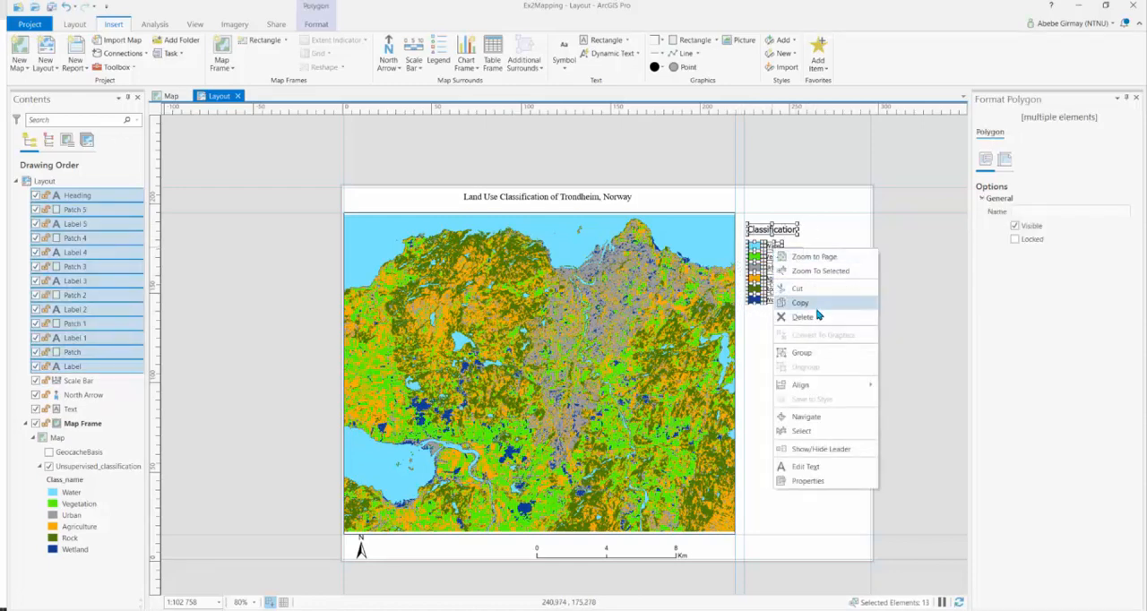
left_click(817, 353)
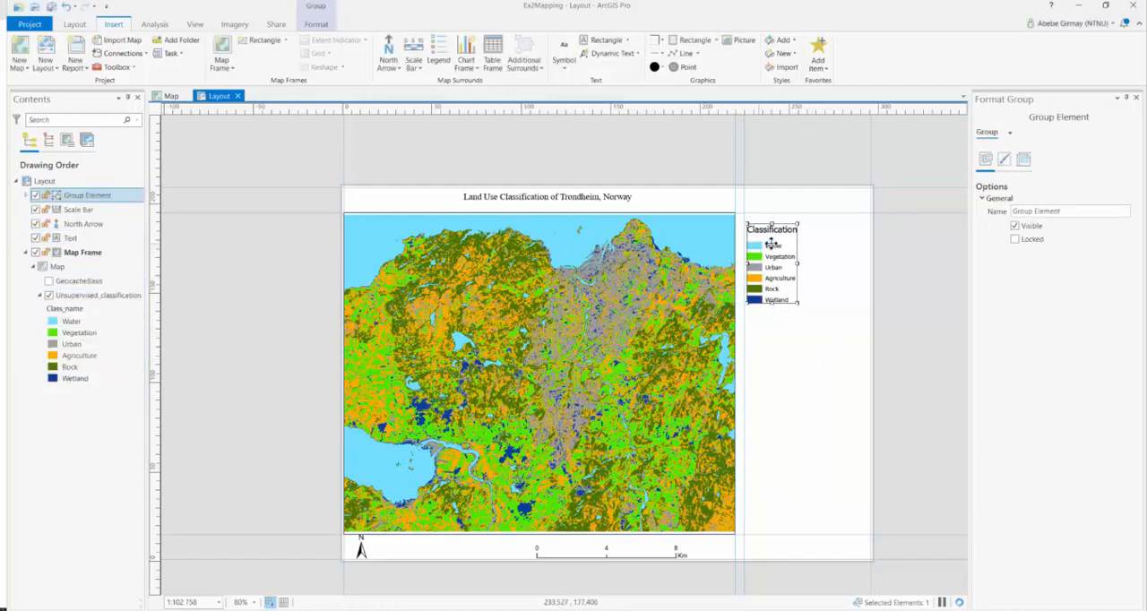
left_click_drag(777, 239, 776, 232)
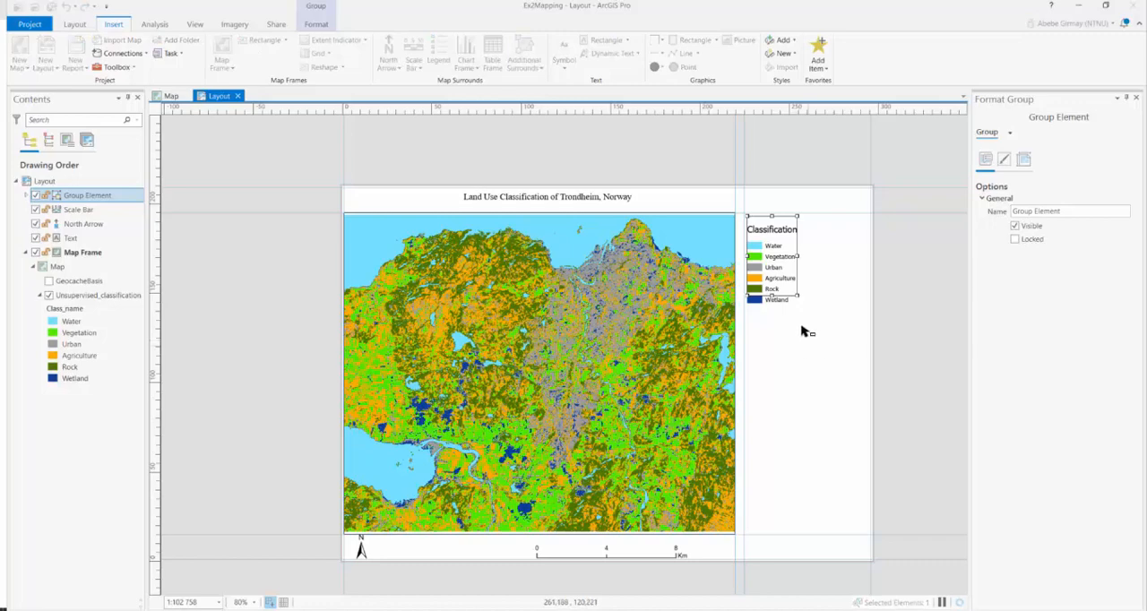
left_click(917, 328)
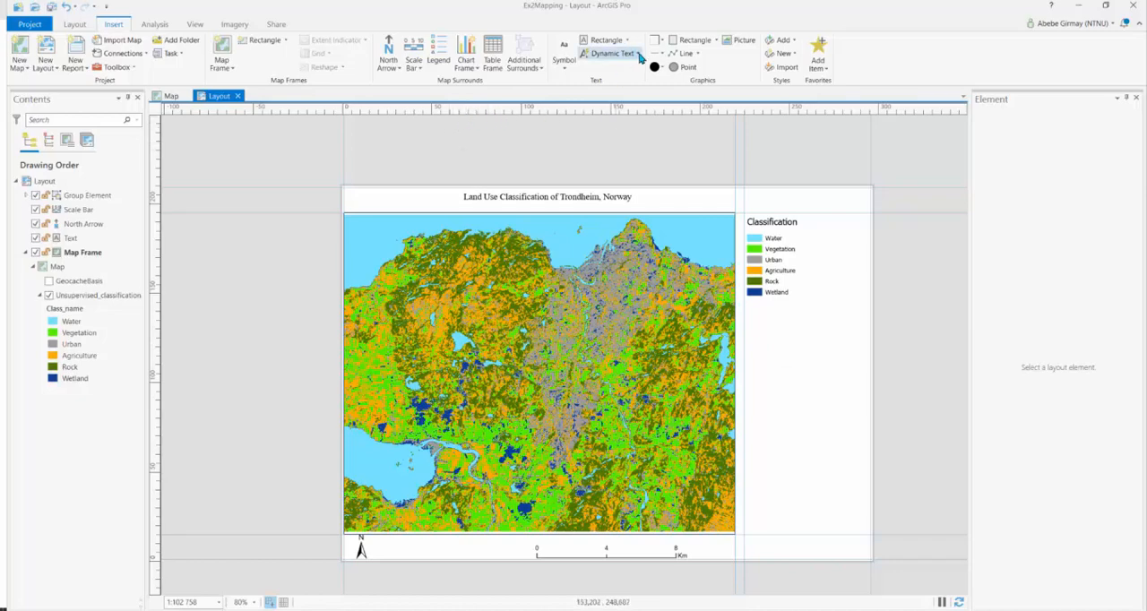
Insert the map frame's Spatial Reference dynamic text in the space below the legend and convert it to graphics
left_click(641, 56)
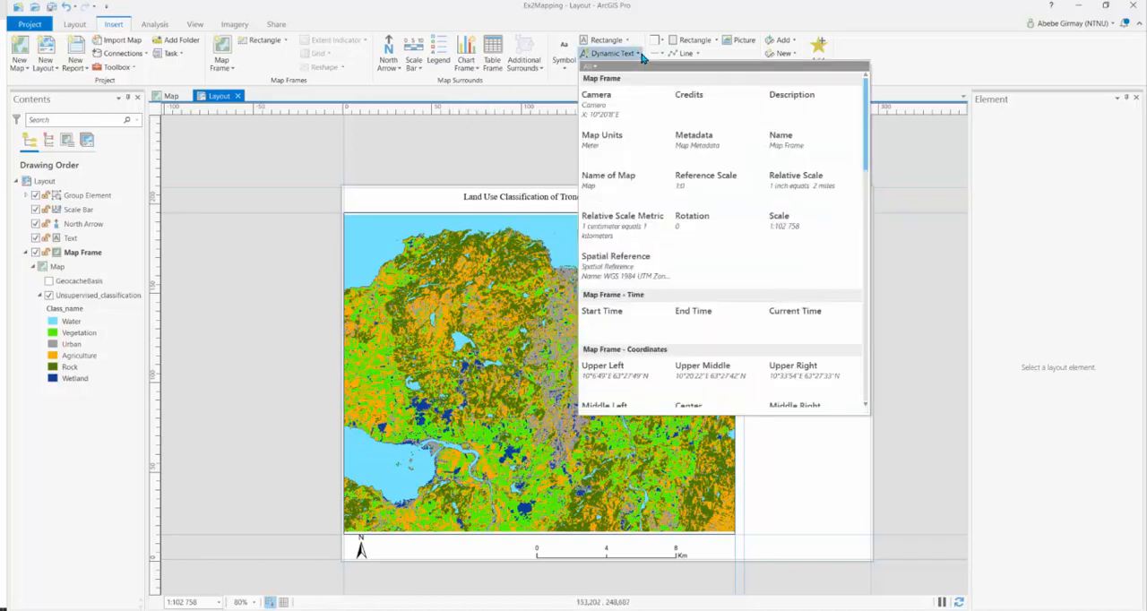
left_click(629, 270)
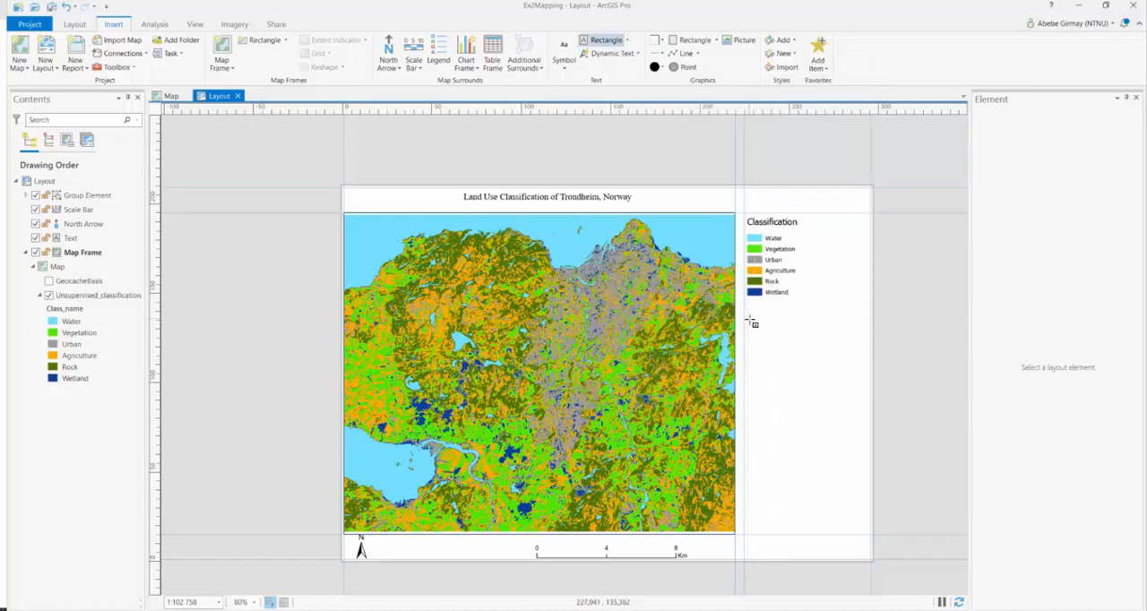
left_click_drag(749, 319, 865, 410)
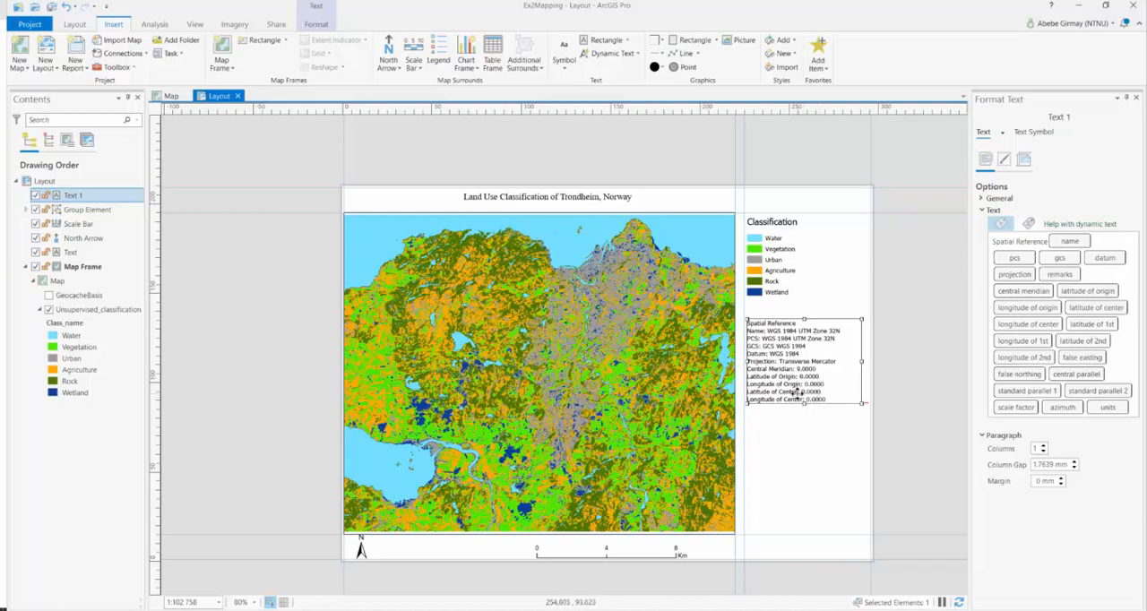
right_click(788, 365)
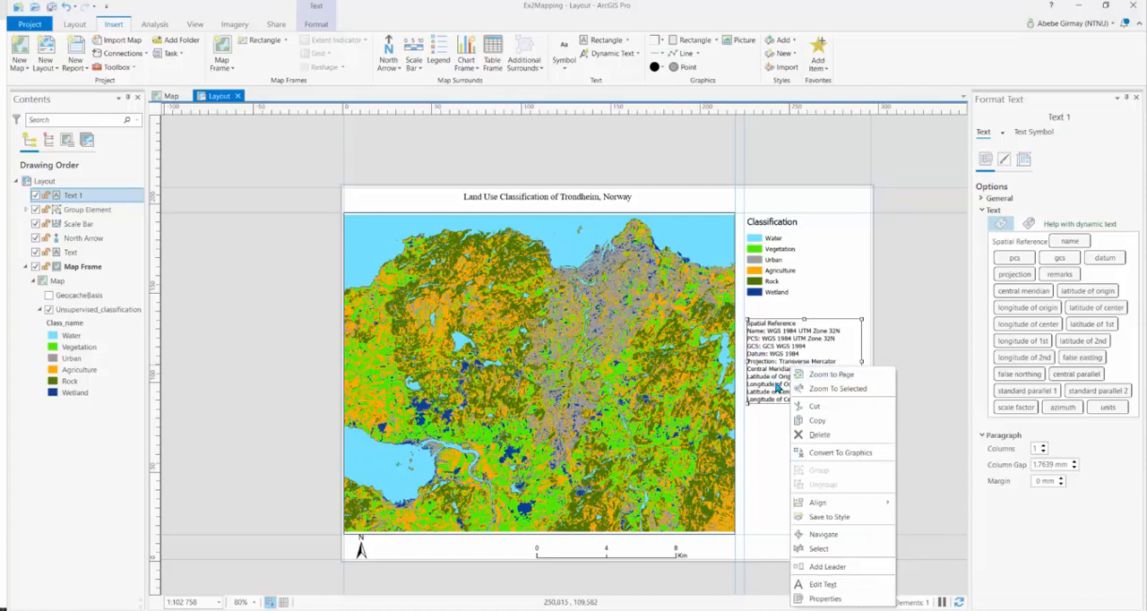
left_click(834, 454)
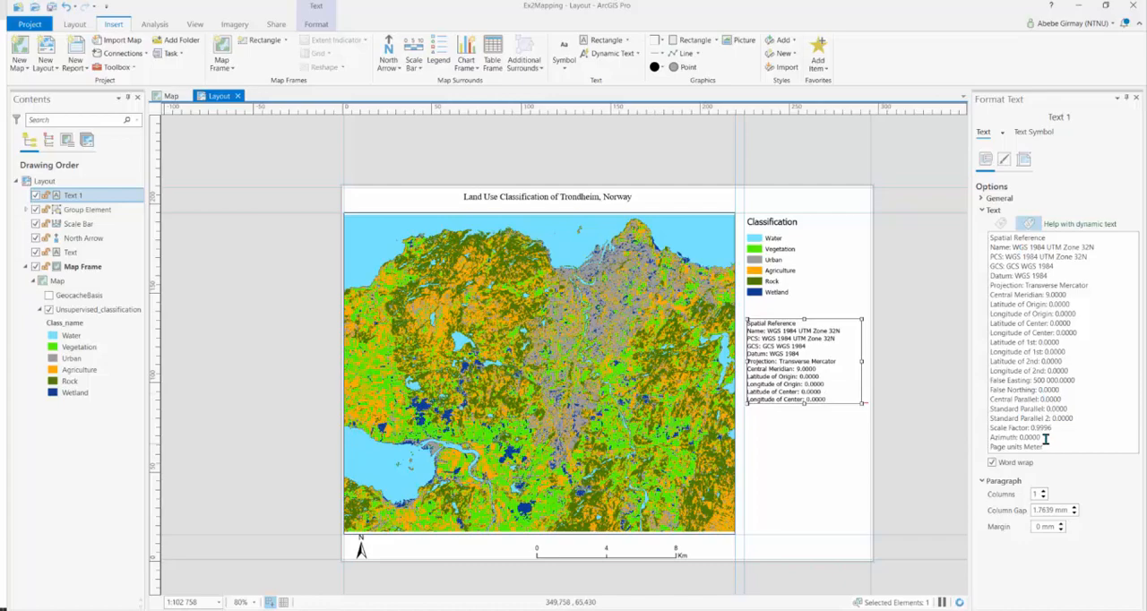
Delete the PCS and GCS lines and all lines from Central Meridian through Azimuth from the spatial reference text
left_click_drag(1046, 437, 984, 303)
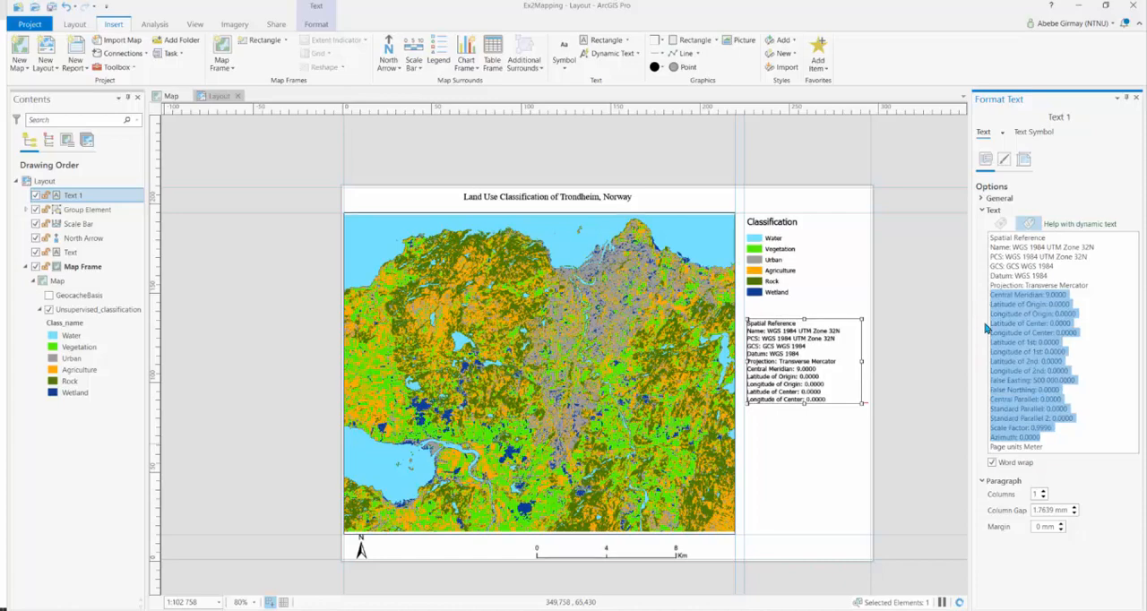
key("Delete")
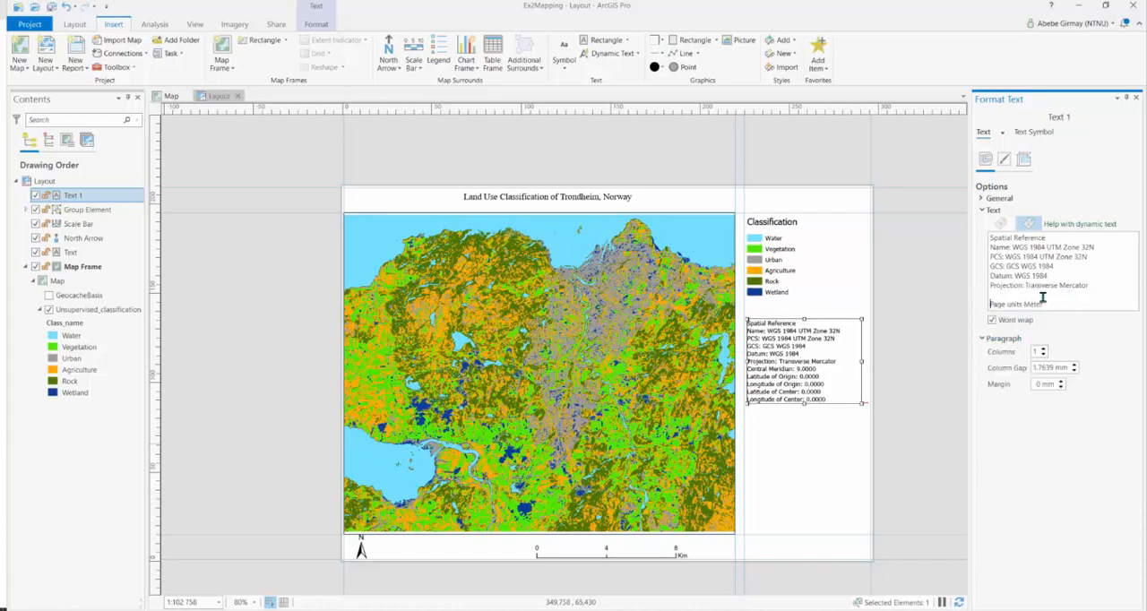
key("BackSpace")
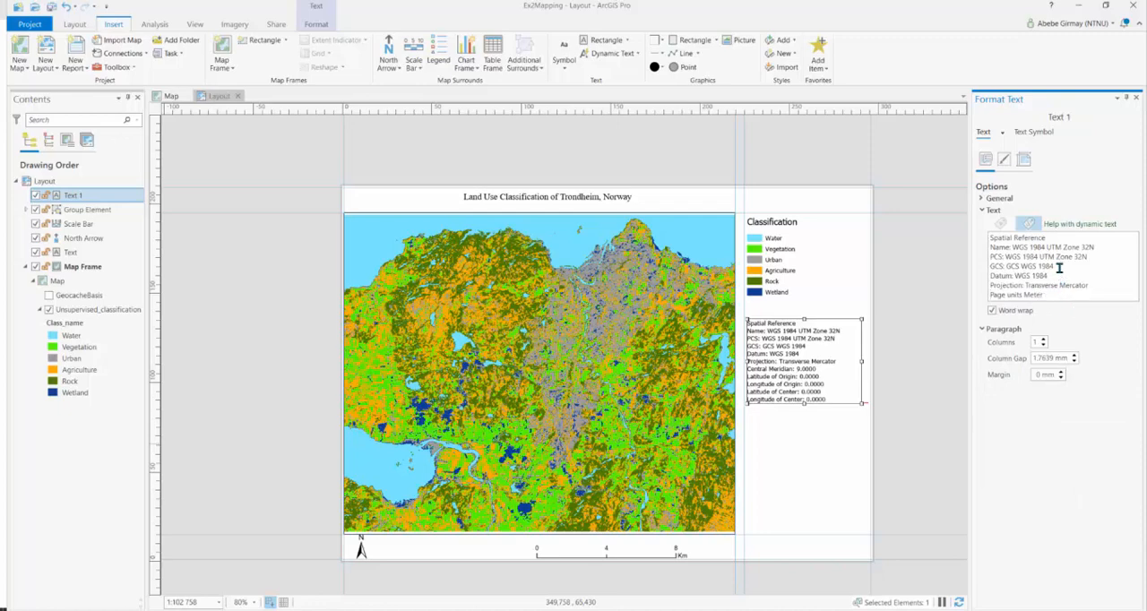
left_click_drag(1059, 267, 992, 260)
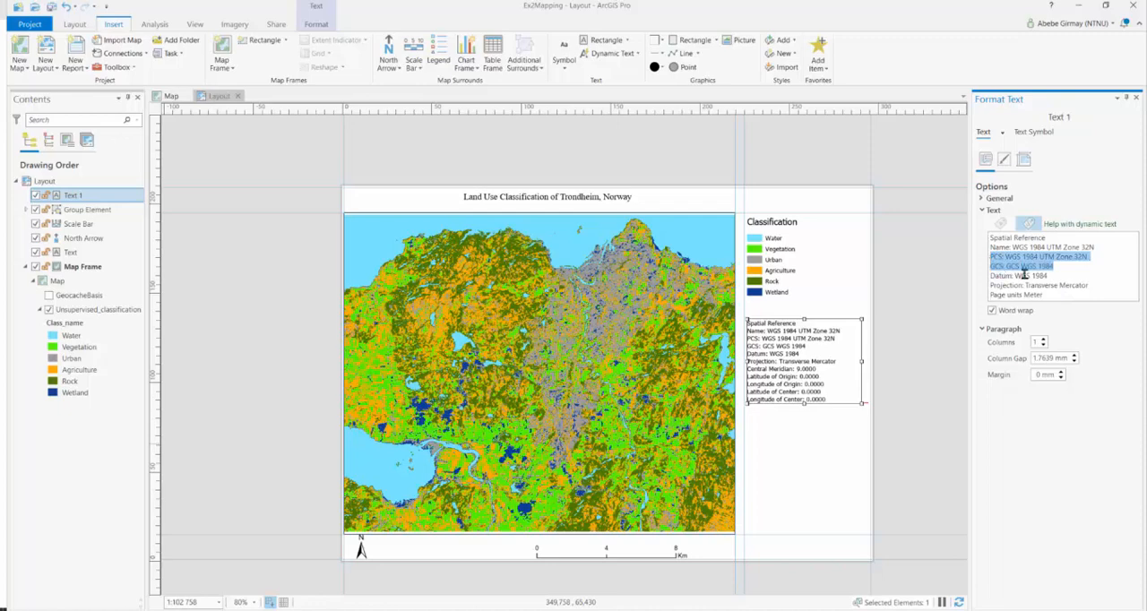
key("BackSpace")
key("BackSpace")
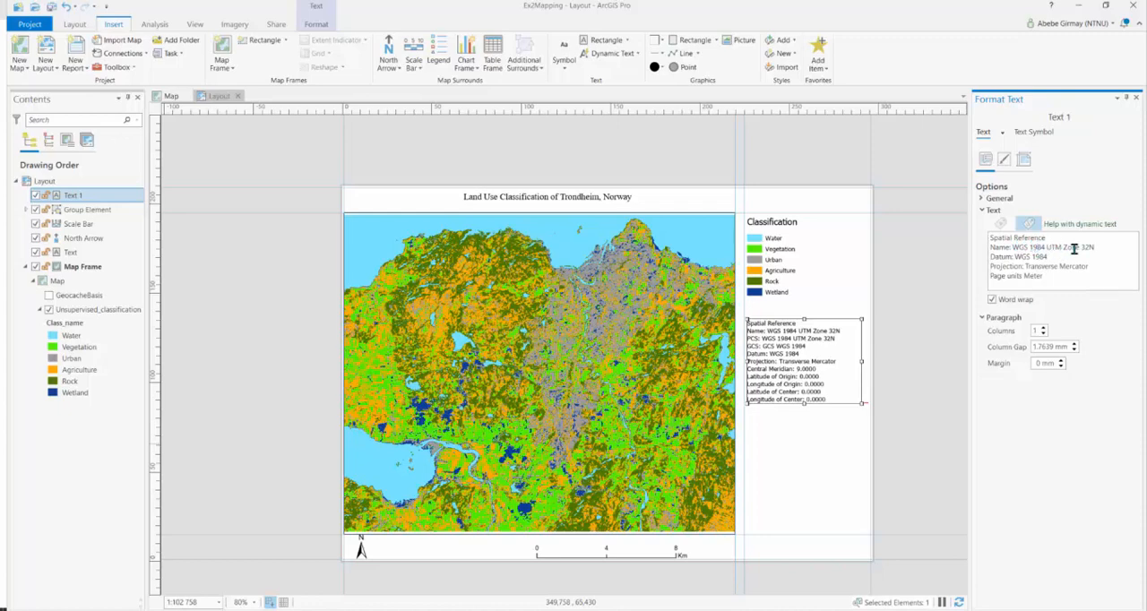
left_click(1054, 257)
Set the spatial reference text to Times New Roman, 12 pt, and shorten its text box to fit the remaining lines
left_click(1036, 133)
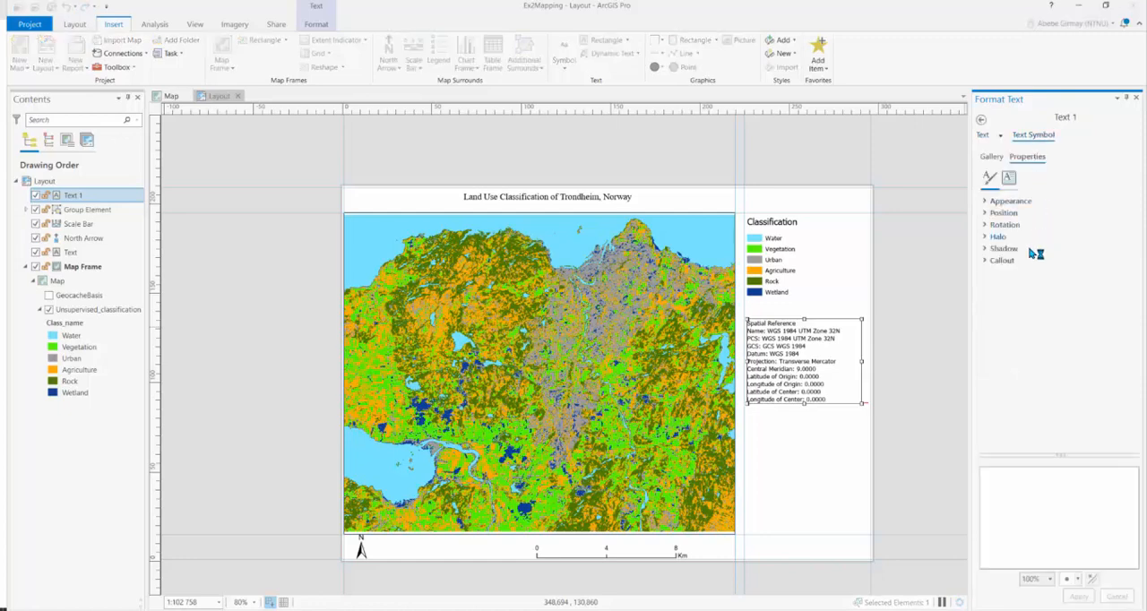
left_click(986, 202)
left_click(1134, 215)
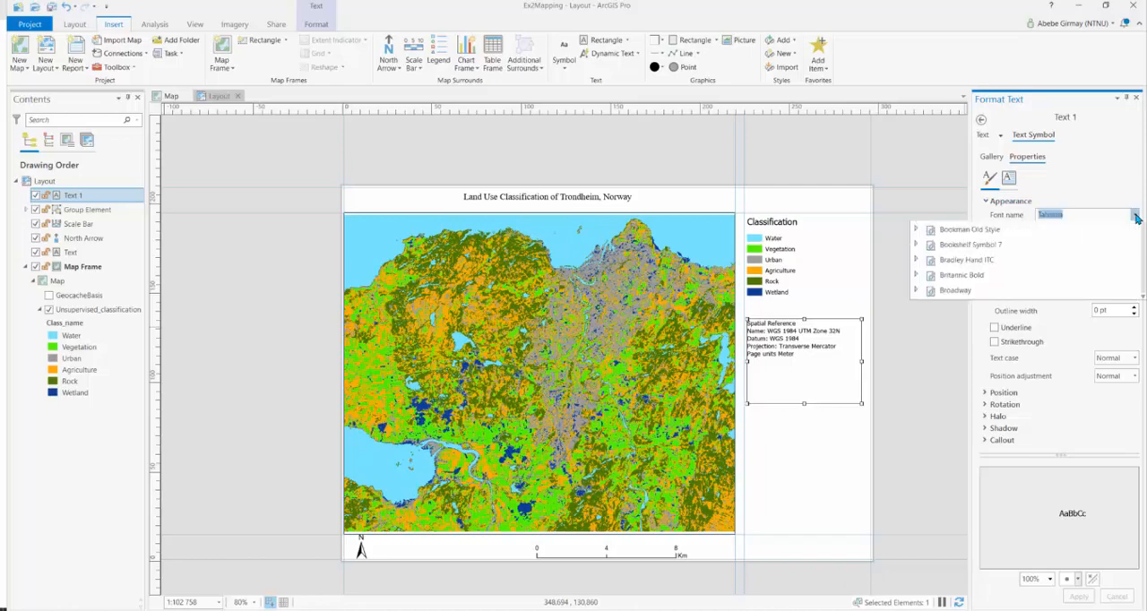
left_click(987, 445)
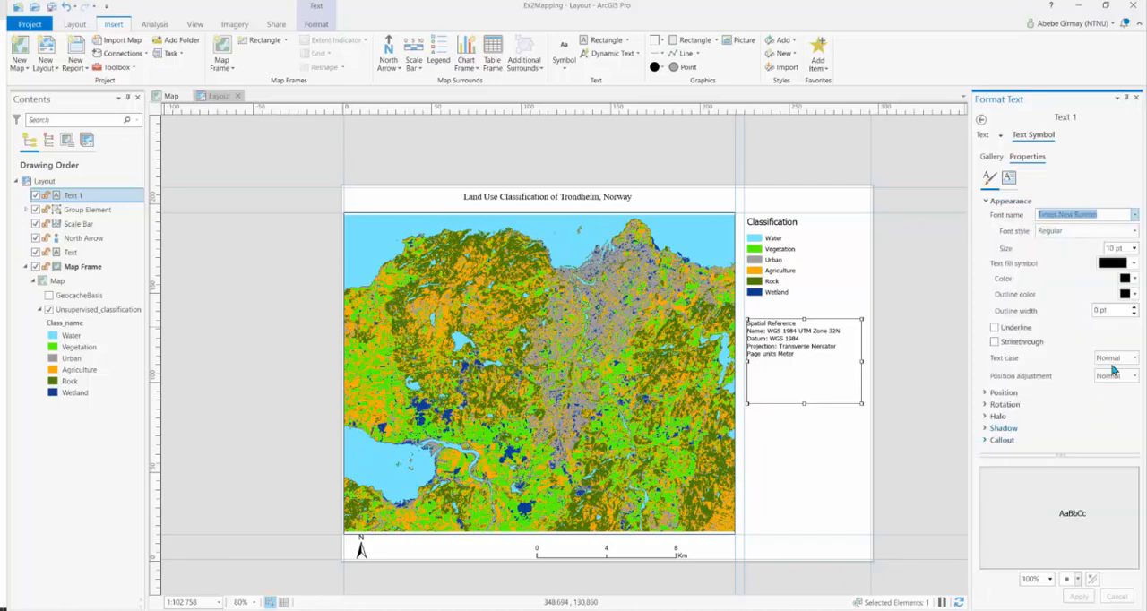
left_click(1135, 249)
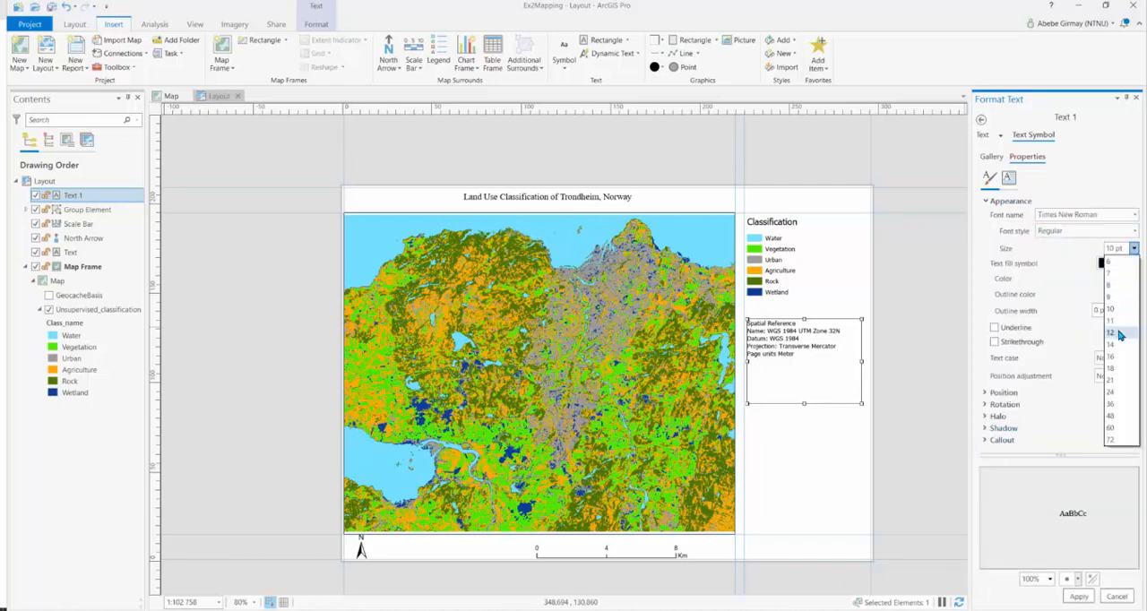
left_click(1121, 331)
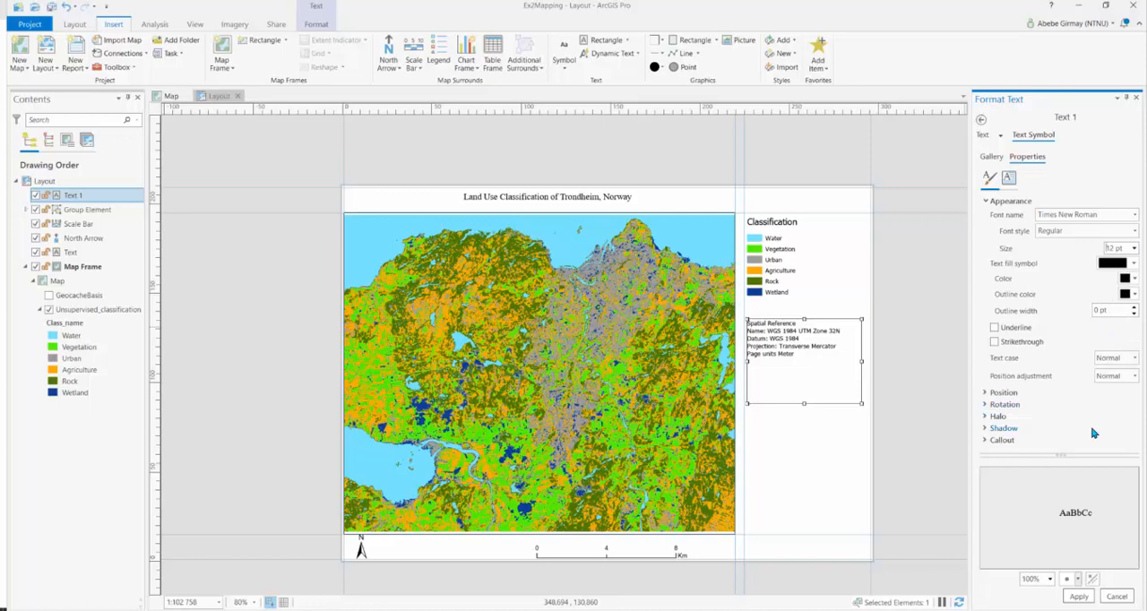
left_click(1081, 597)
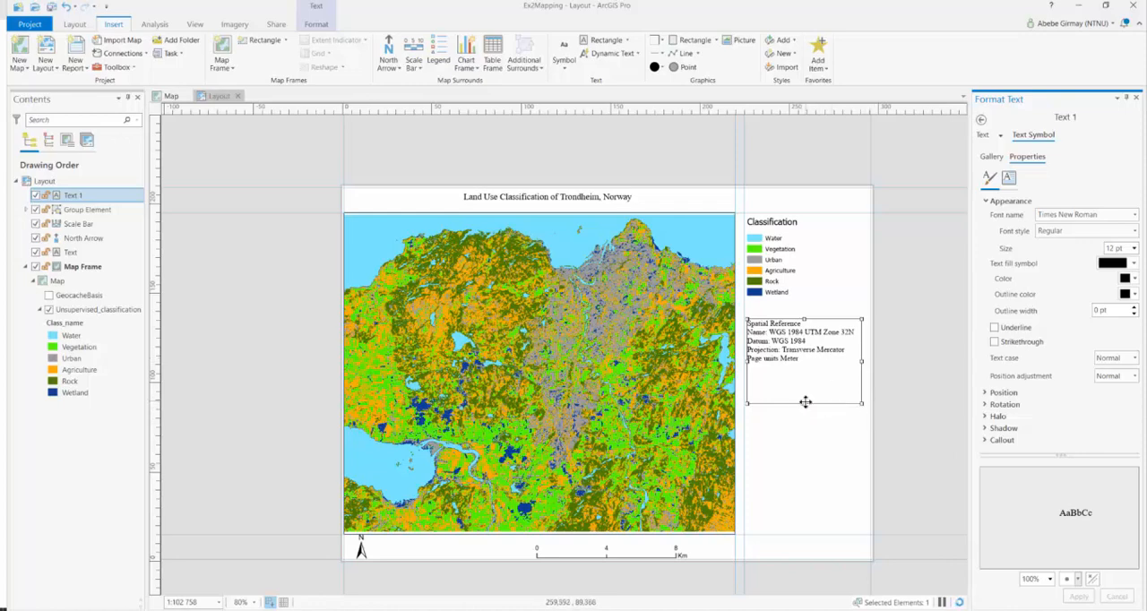
left_click_drag(806, 402, 807, 359)
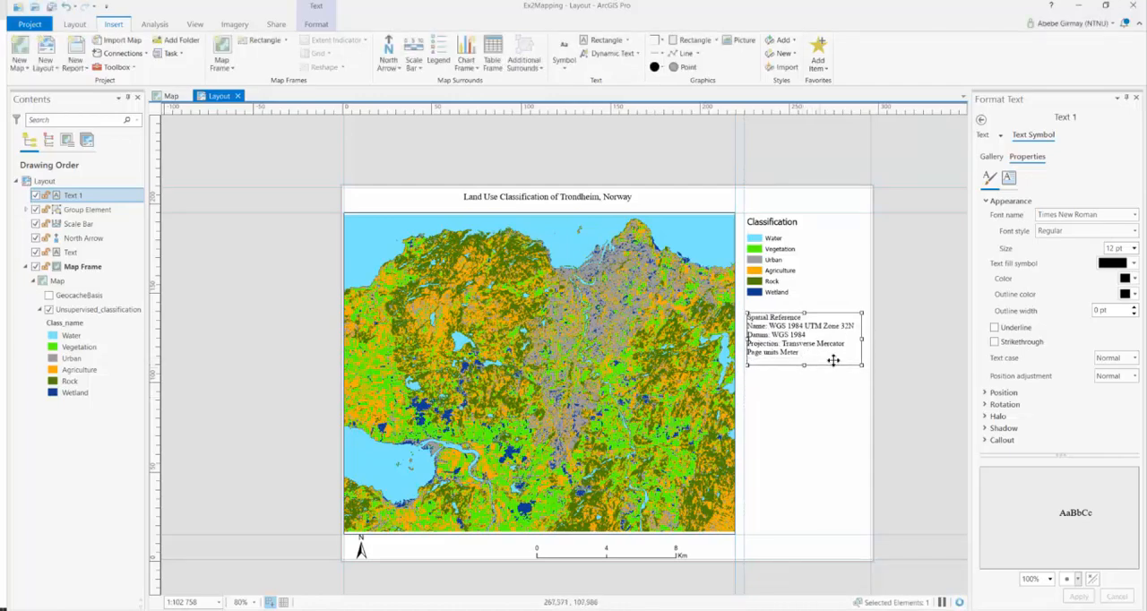
left_click(918, 394)
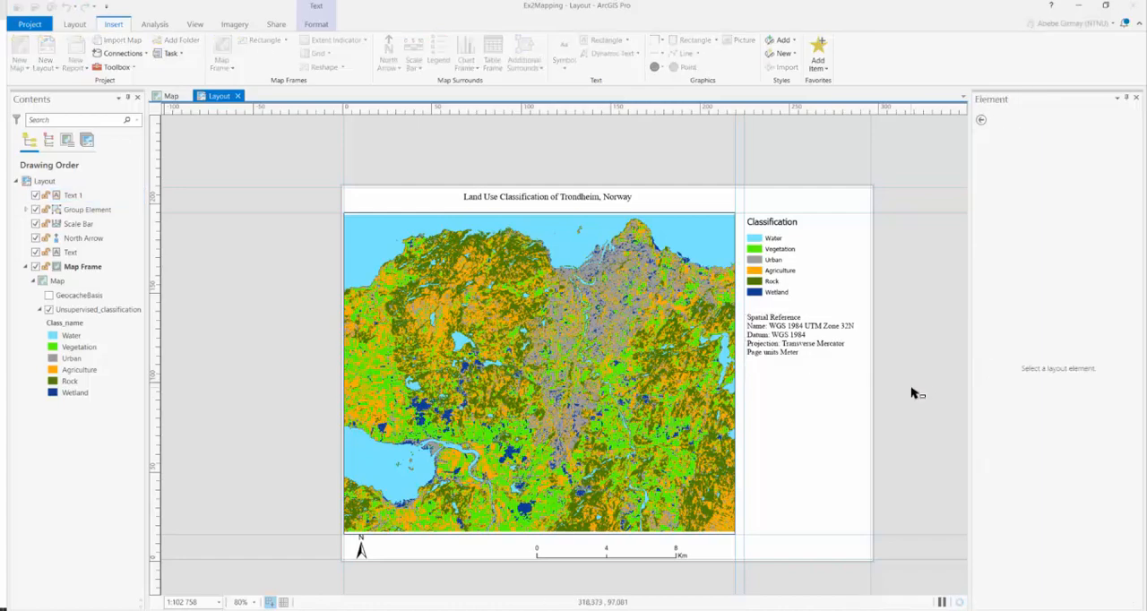
Ungroup the legend group so its heading, patches and labels are separate elements
left_click(776, 228)
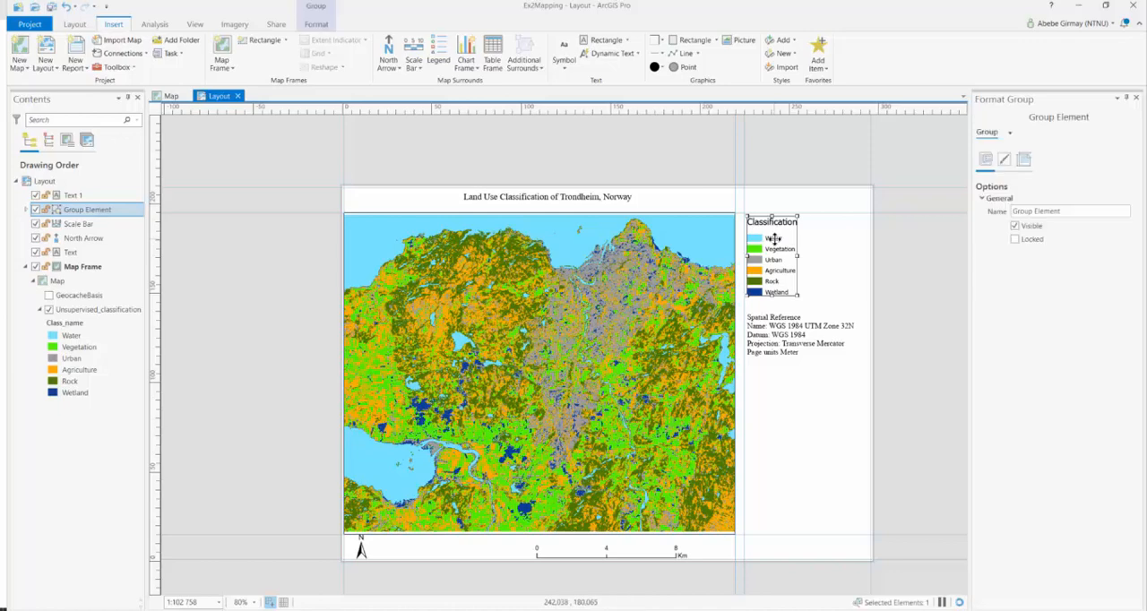
right_click(776, 241)
left_click(809, 373)
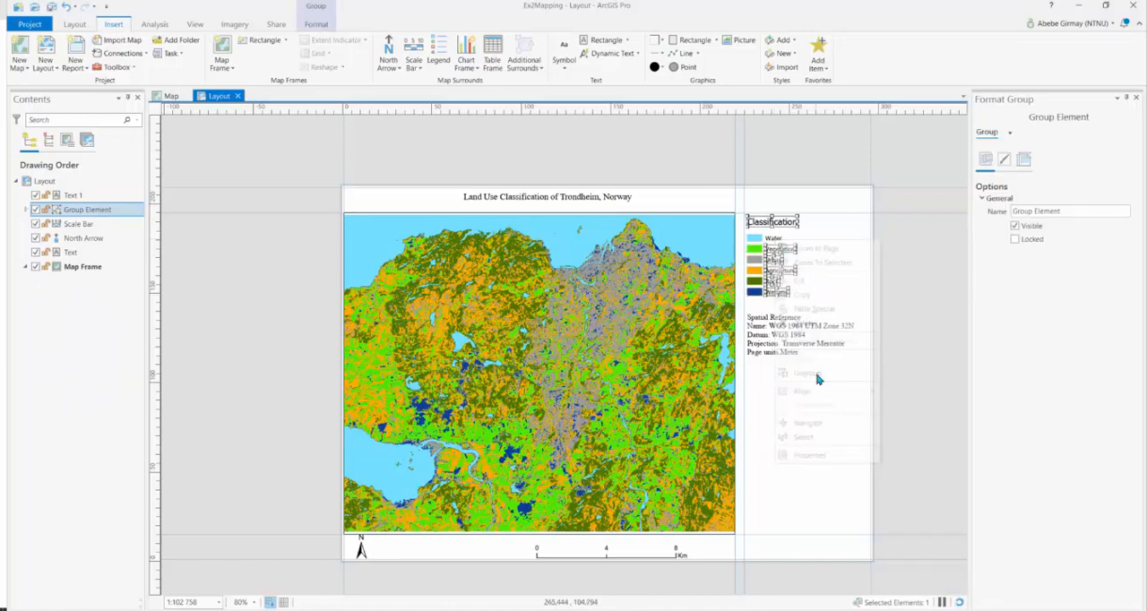
Try to set the Classification heading's font to Times New Roman, 12 pt, and close the formatting pane
left_click(772, 223)
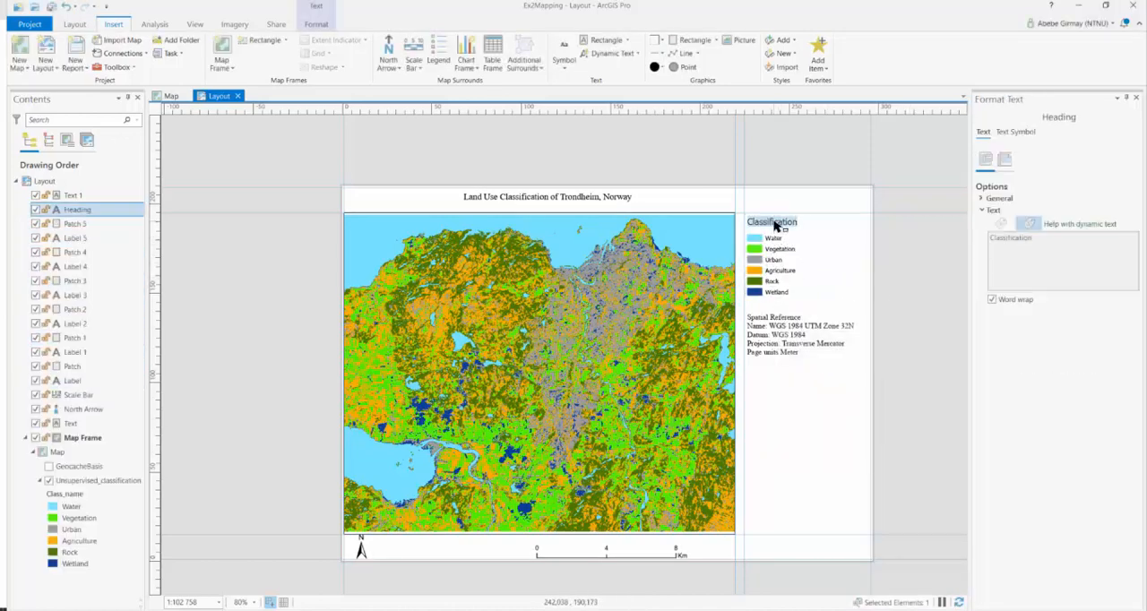
left_click(1020, 134)
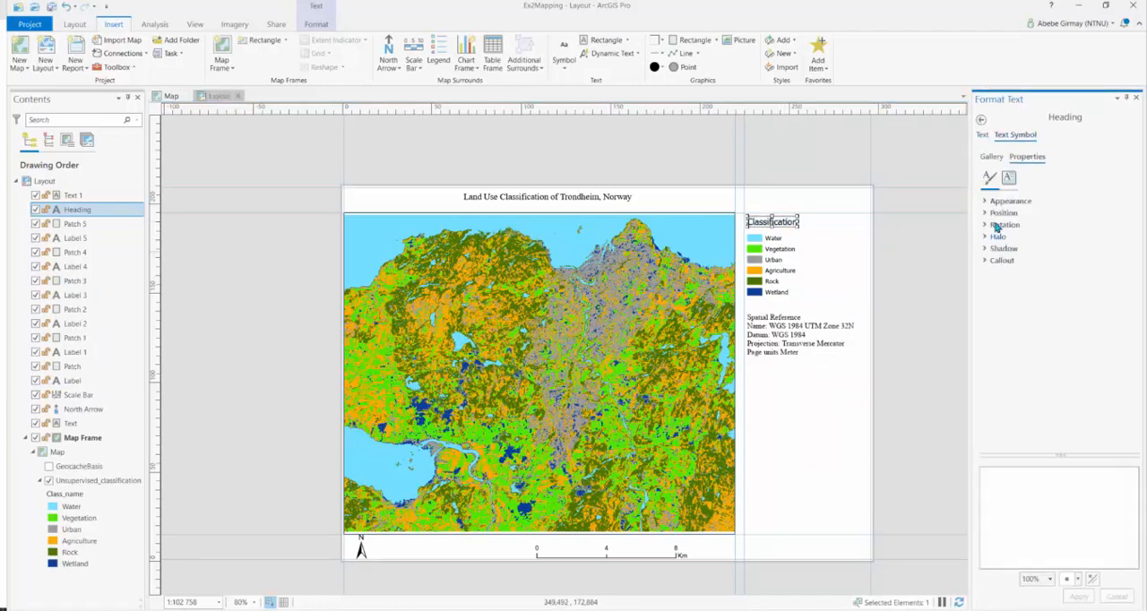
left_click(987, 203)
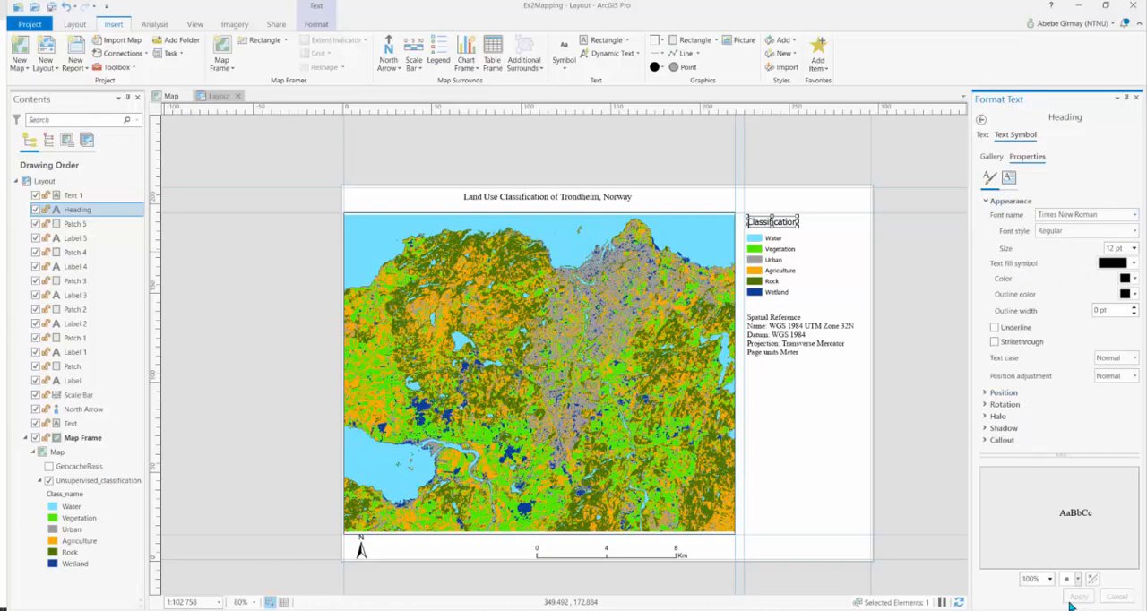
left_click(951, 393)
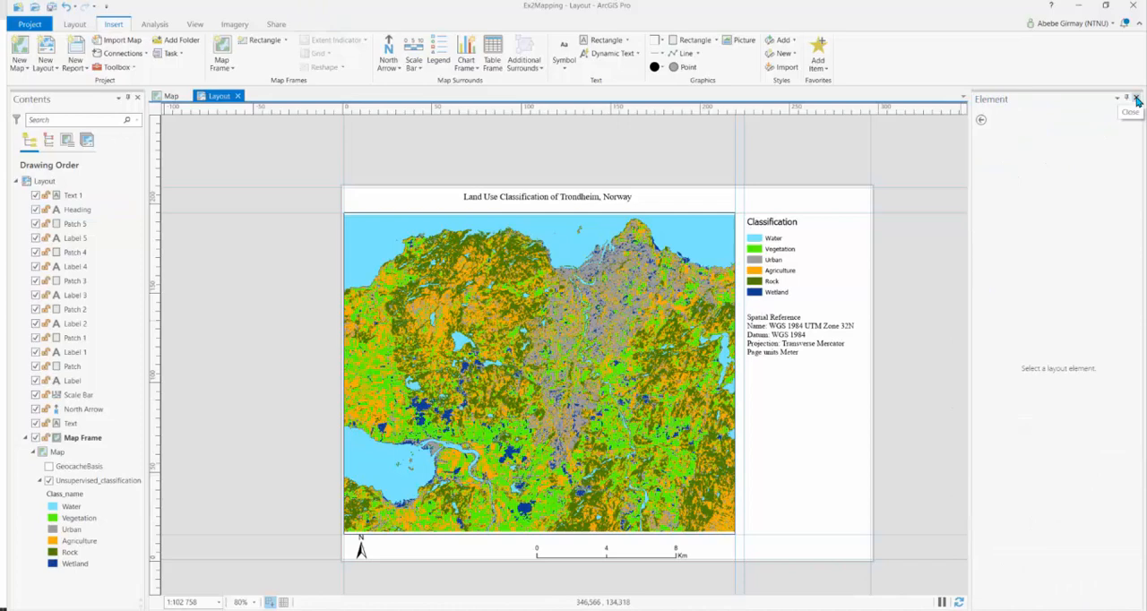
left_click(1137, 98)
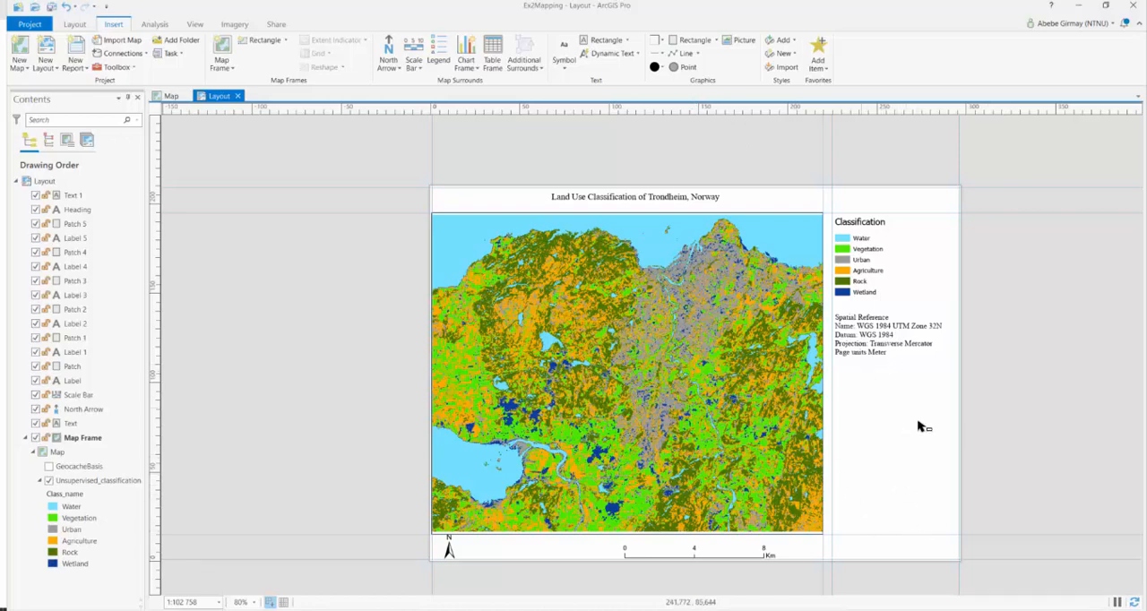
Draw a rectangular text box in the empty space below the spatial reference text
left_click(630, 41)
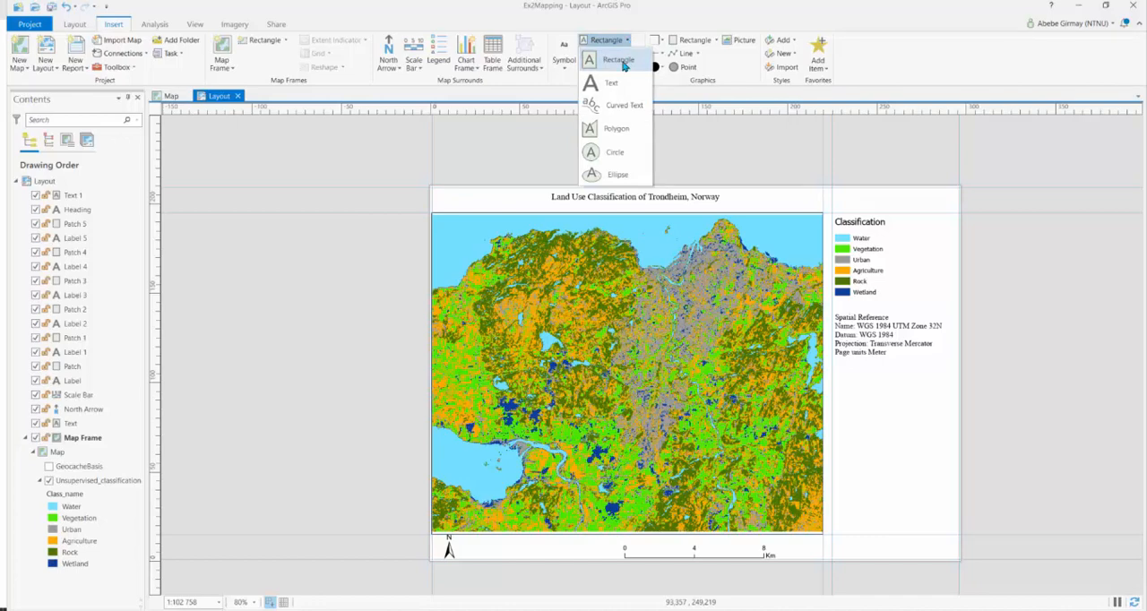
left_click(619, 60)
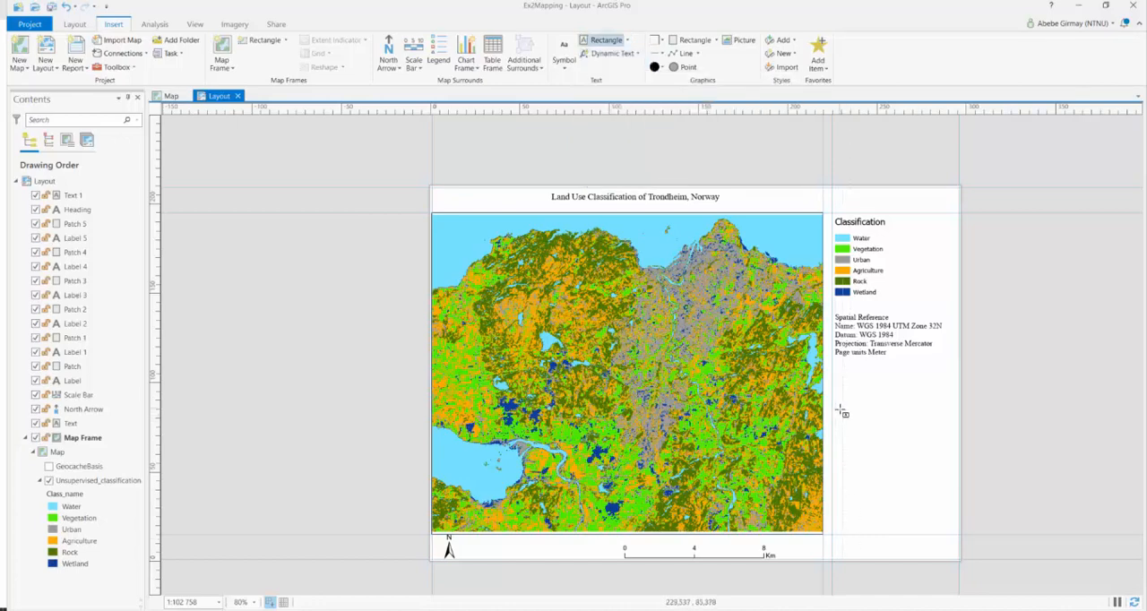
left_click_drag(838, 409, 946, 482)
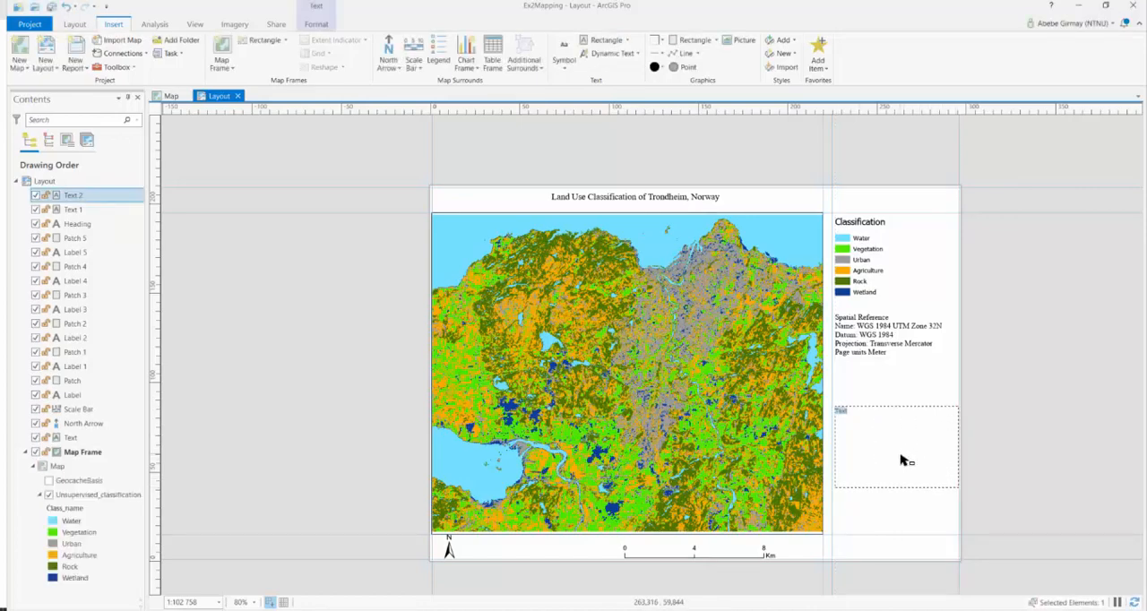
Enter "The map shows unsupervised land use classification of Trondheim using data capture from satellite images." and shorten the text box to fit
type("The map shows")
type("e classificaton")
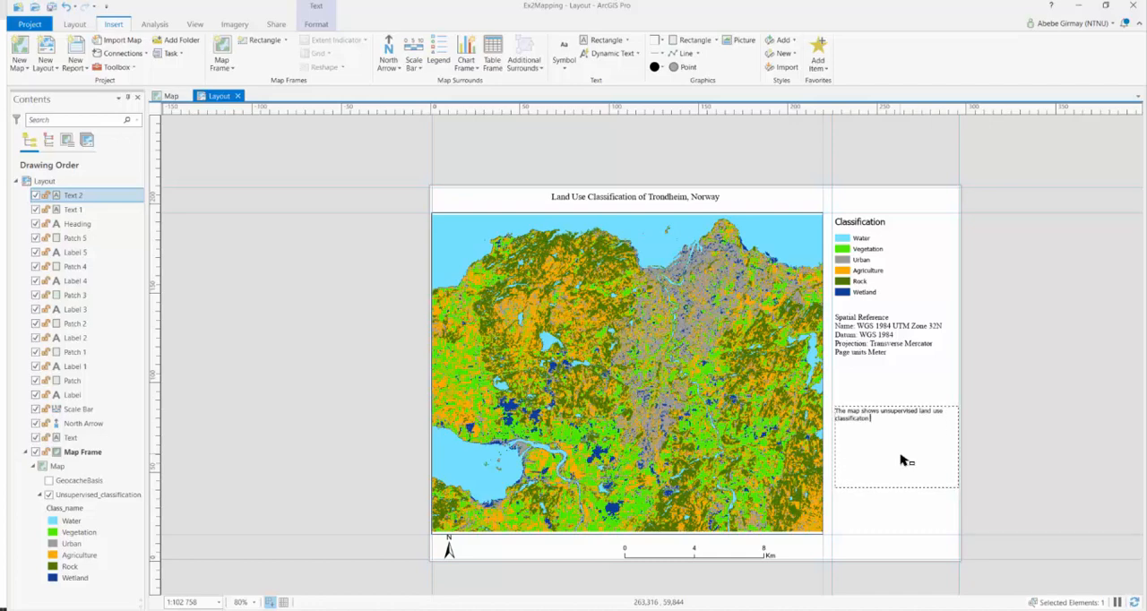
key("BackSpace")
key("BackSpace")
type("ion of Trondheim using data from")
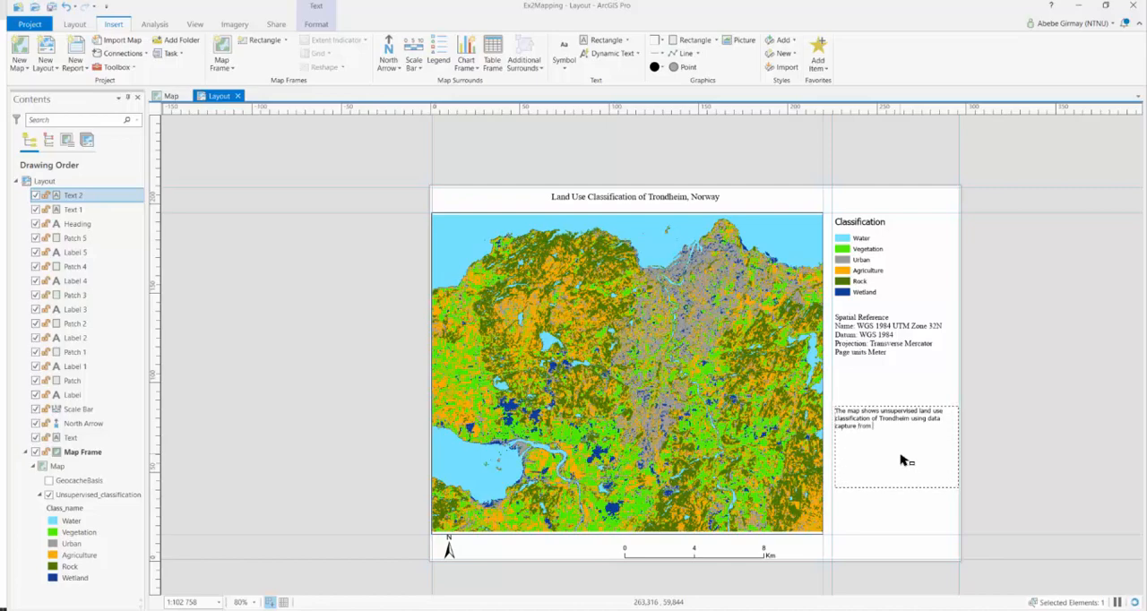
type("tellite images.")
key("Escape")
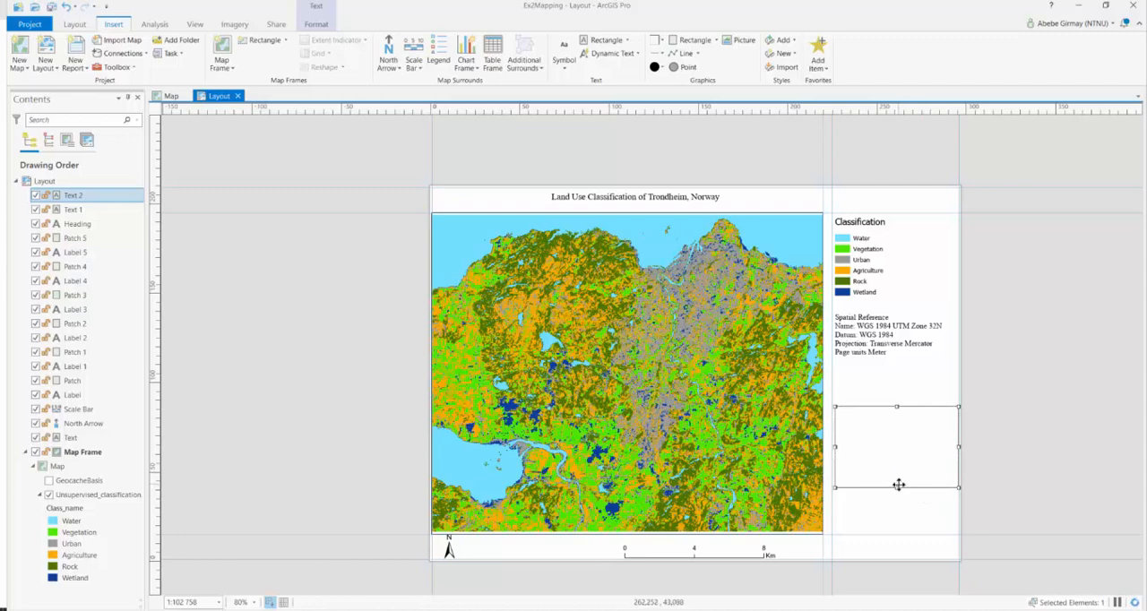
left_click_drag(897, 486, 915, 438)
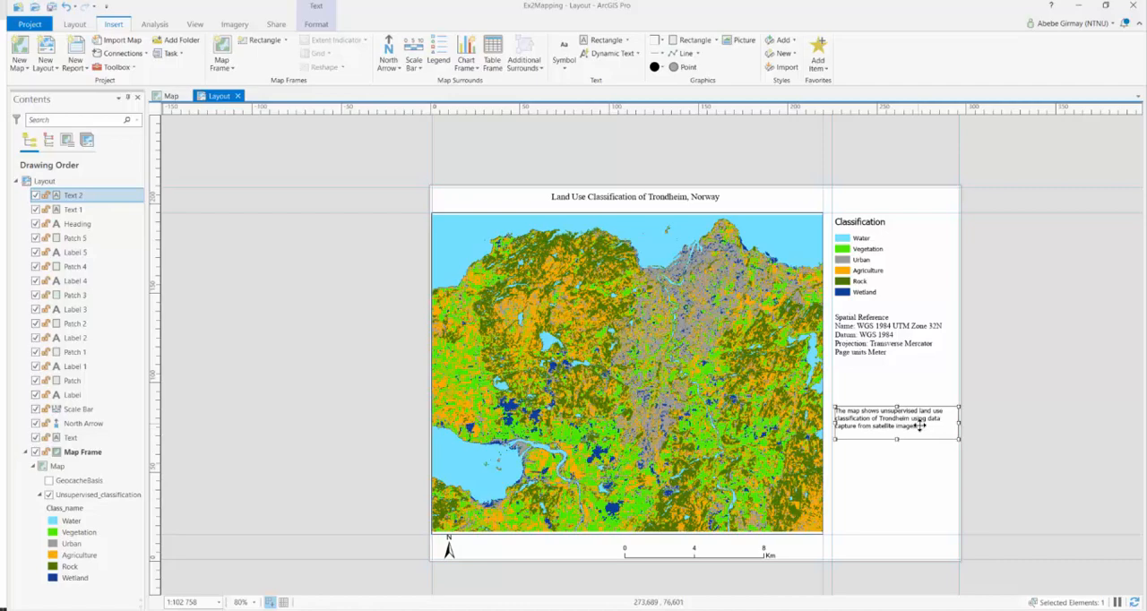
Set the map description text to Times New Roman, 12 pt, apply the change and deselect the text box
double_click(919, 427)
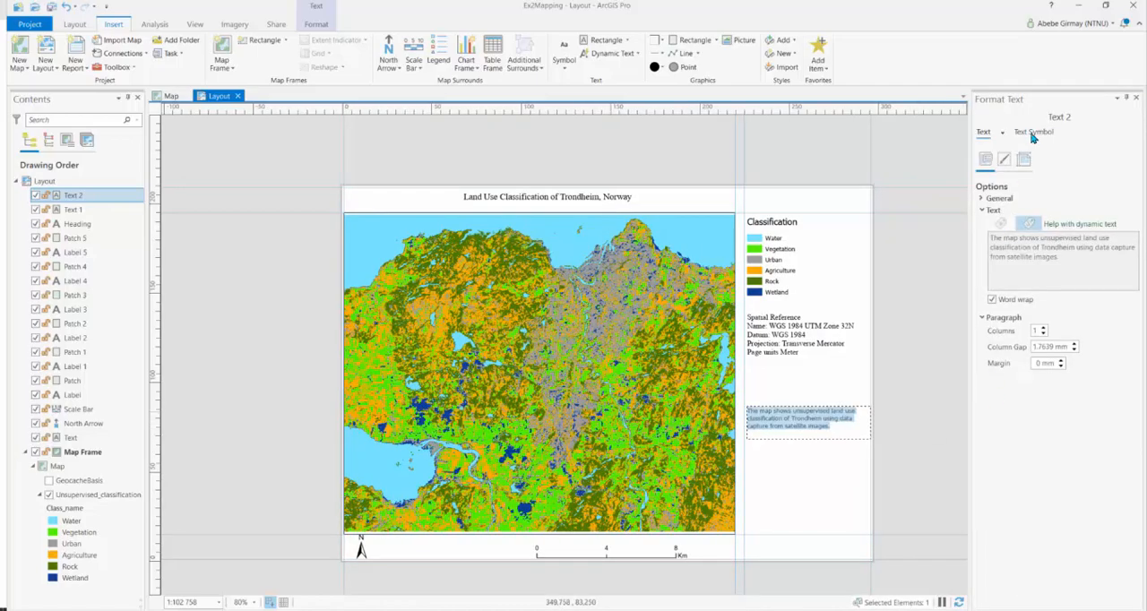
left_click(1034, 132)
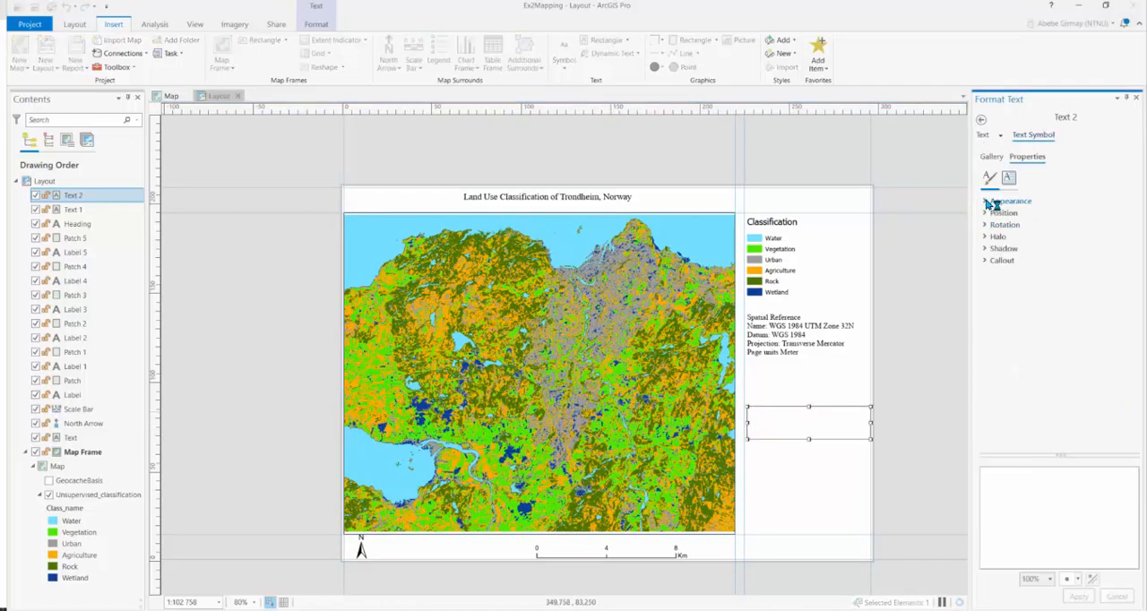
left_click(990, 203)
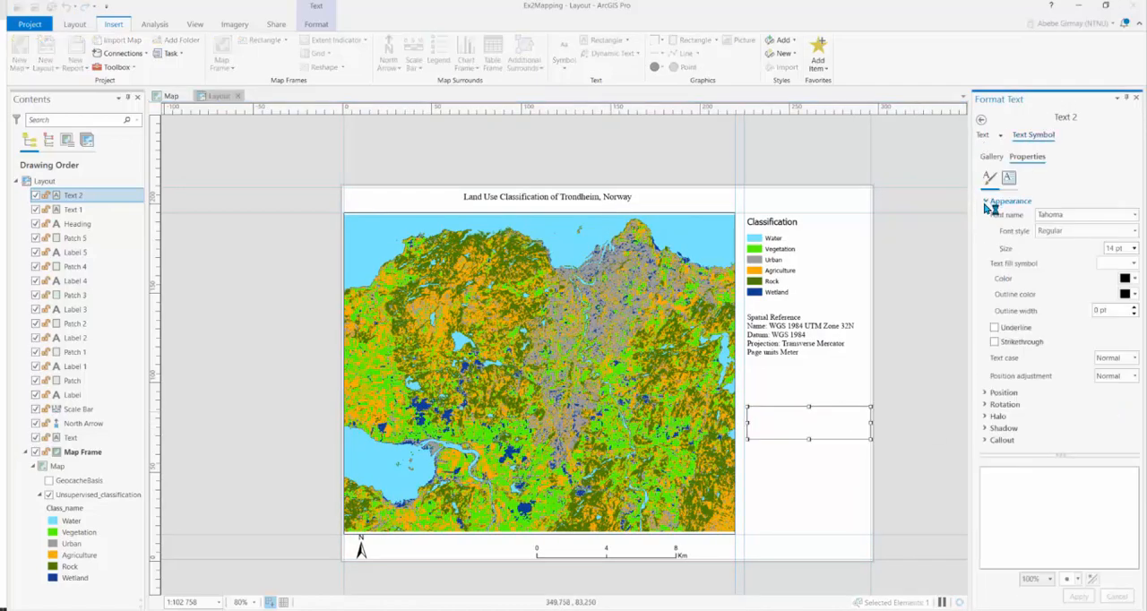
left_click(1137, 218)
scroll(1025, 397, "down", 3)
left_click(982, 448)
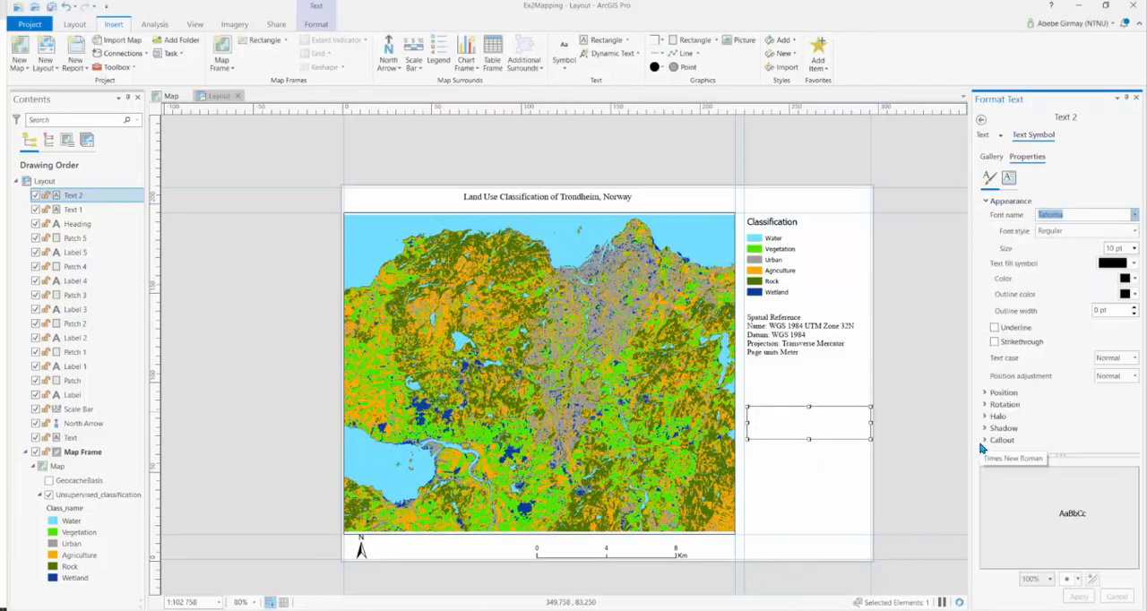
left_click(1134, 249)
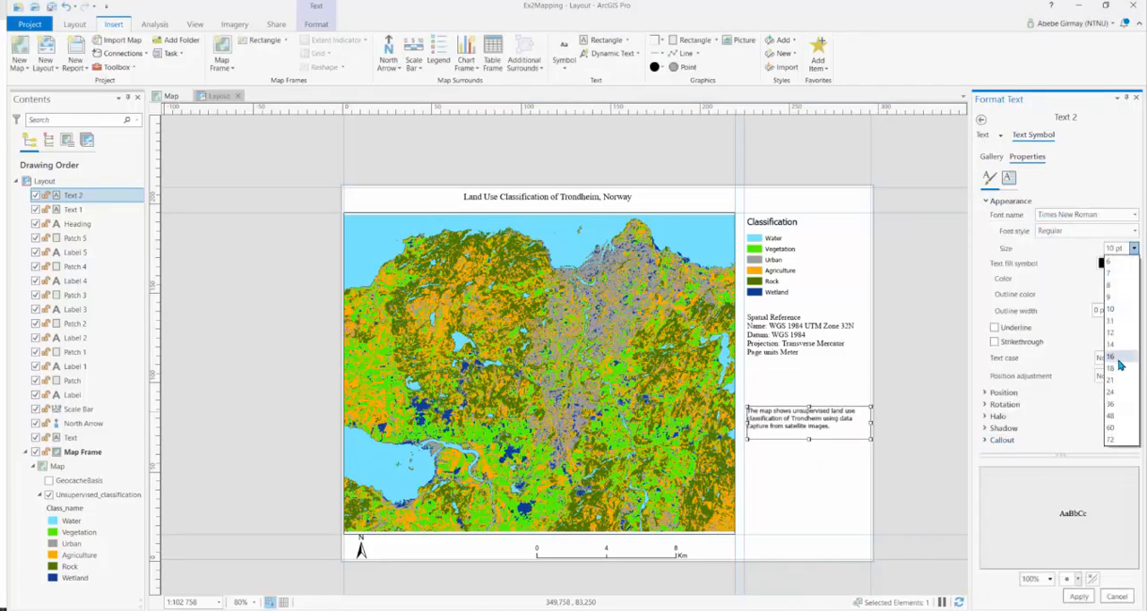
left_click(1116, 333)
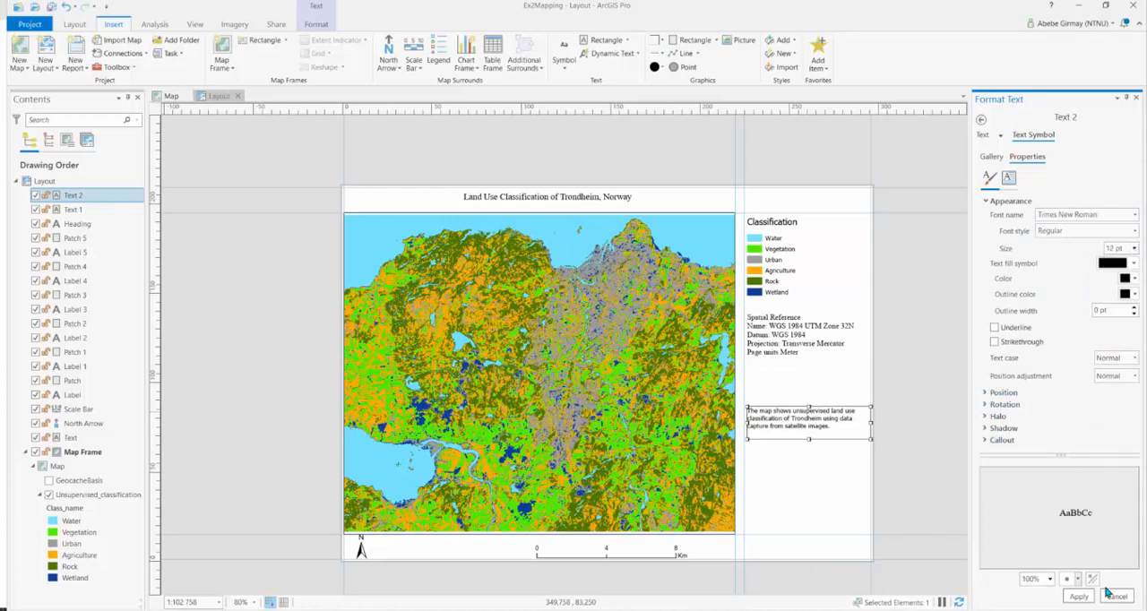
left_click(1079, 596)
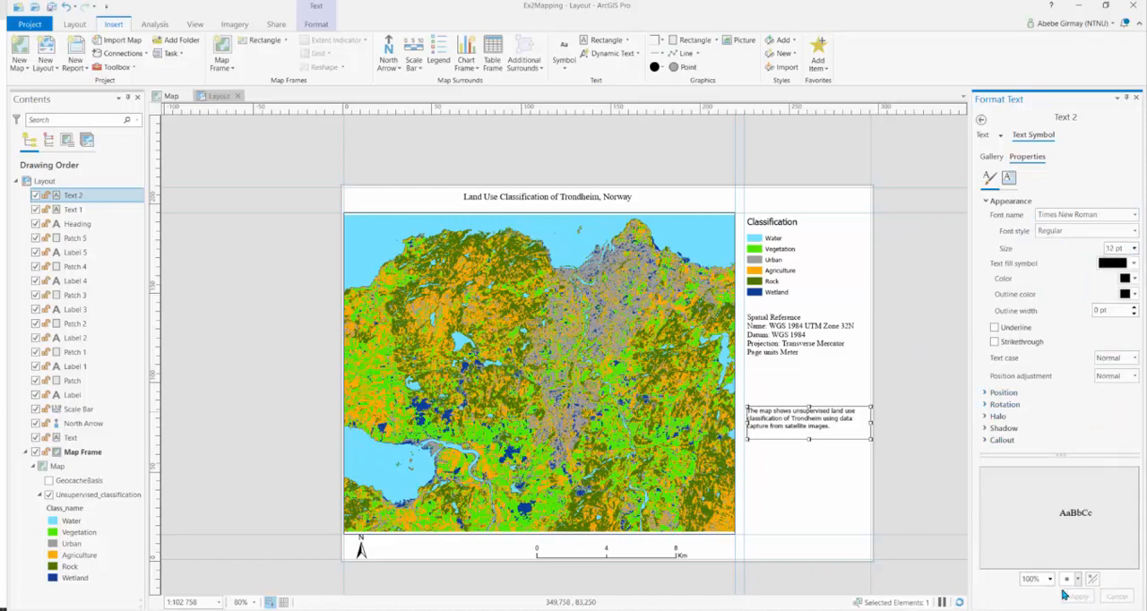
left_click(912, 457)
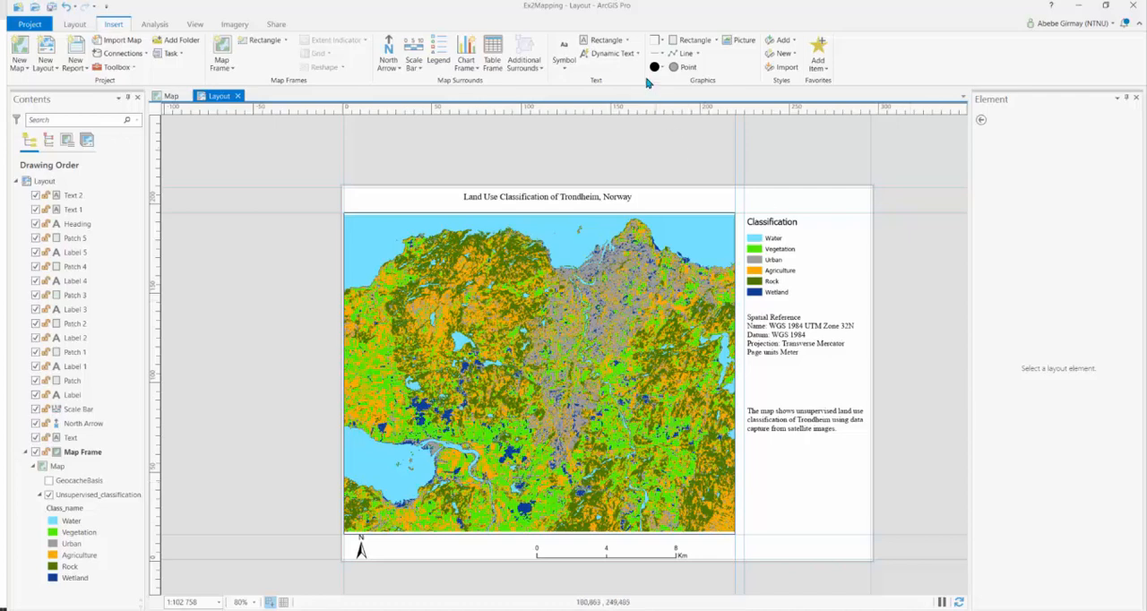
Place a plain text element in the empty area below the description, just above the map's lower guide line
left_click(629, 41)
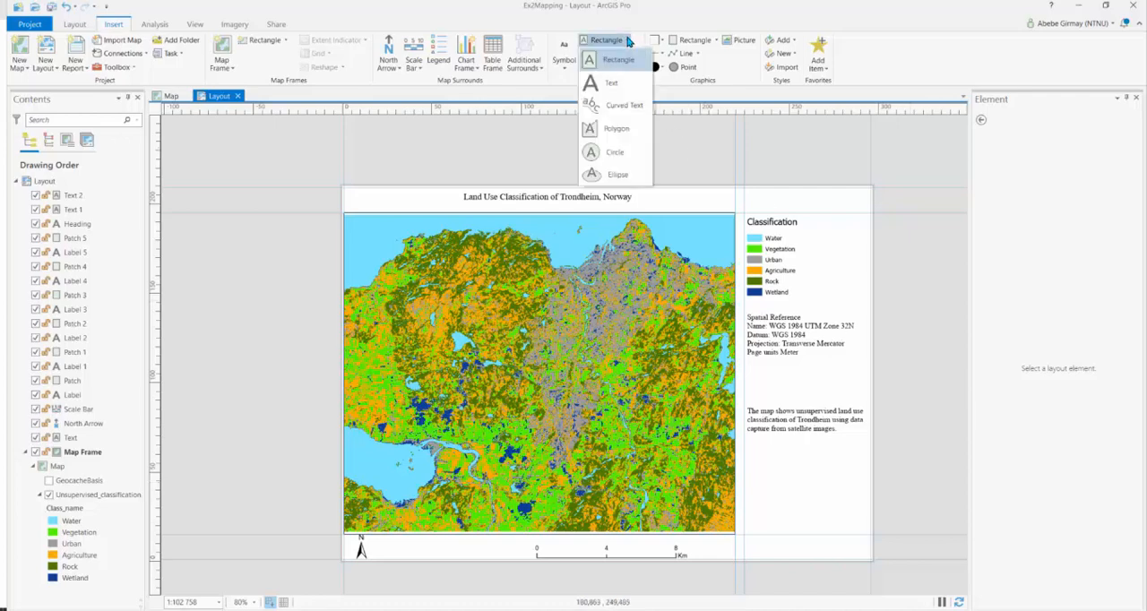
left_click(613, 84)
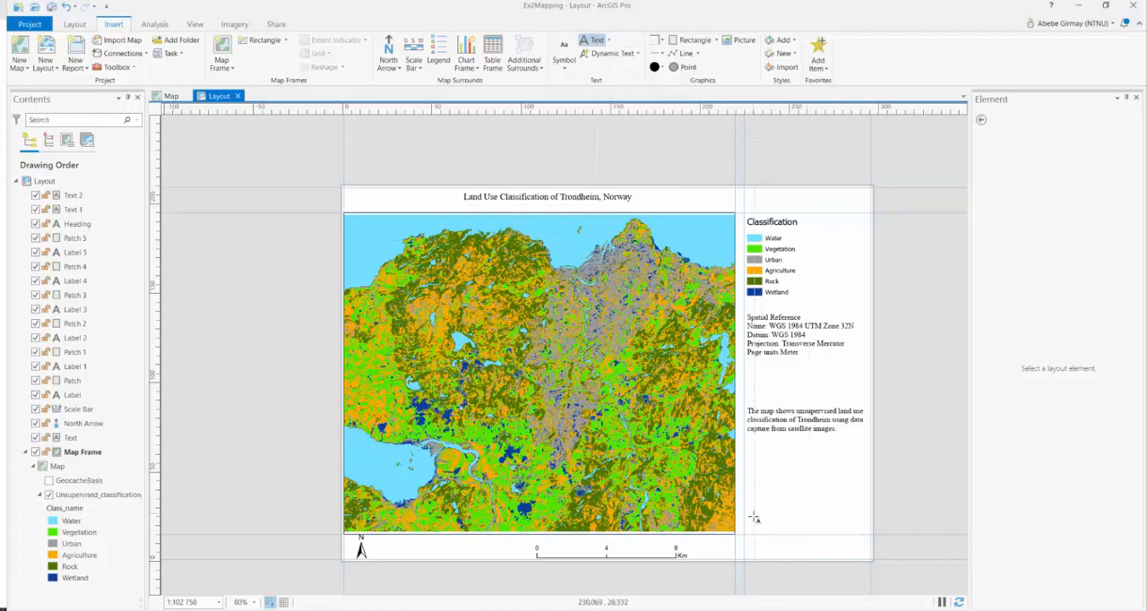
left_click_drag(755, 519, 778, 533)
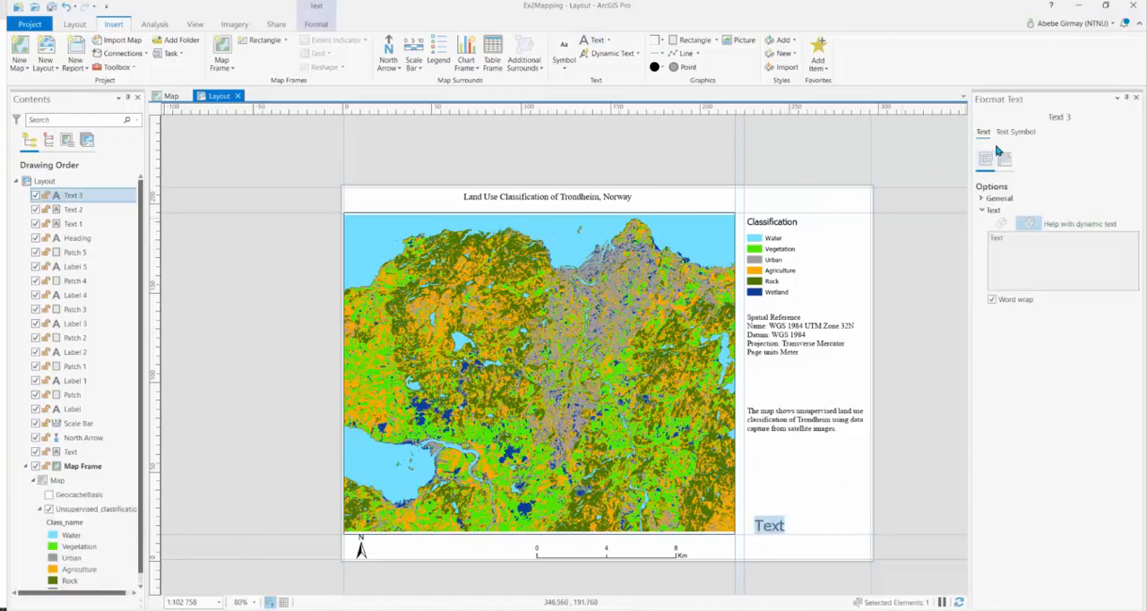
Format the new text element as Times New Roman, 12 pt, and apply the change
left_click(1016, 133)
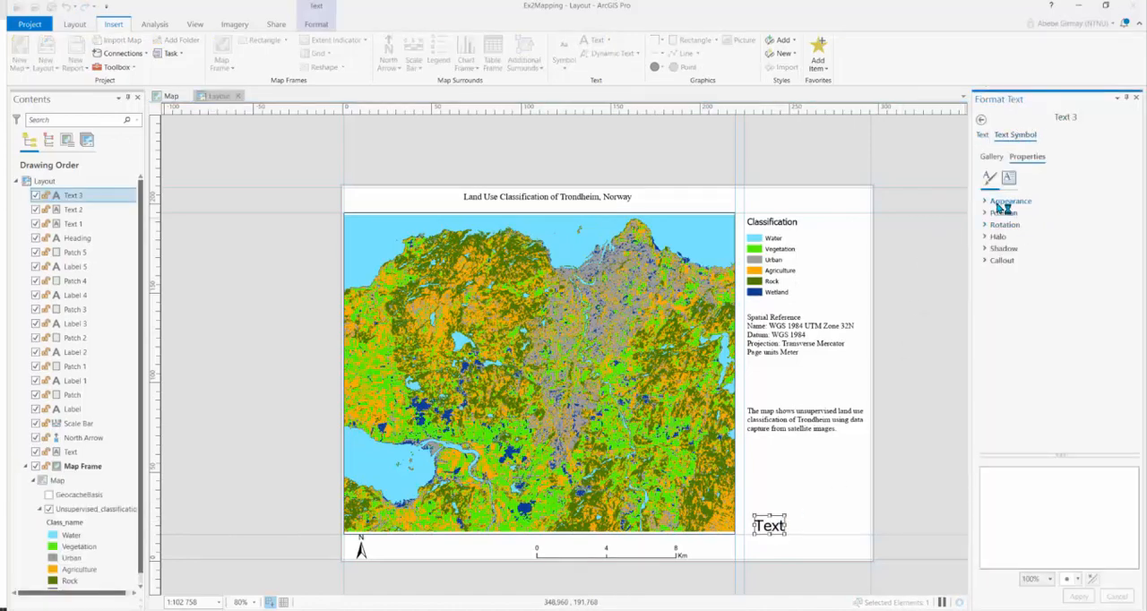
left_click(988, 205)
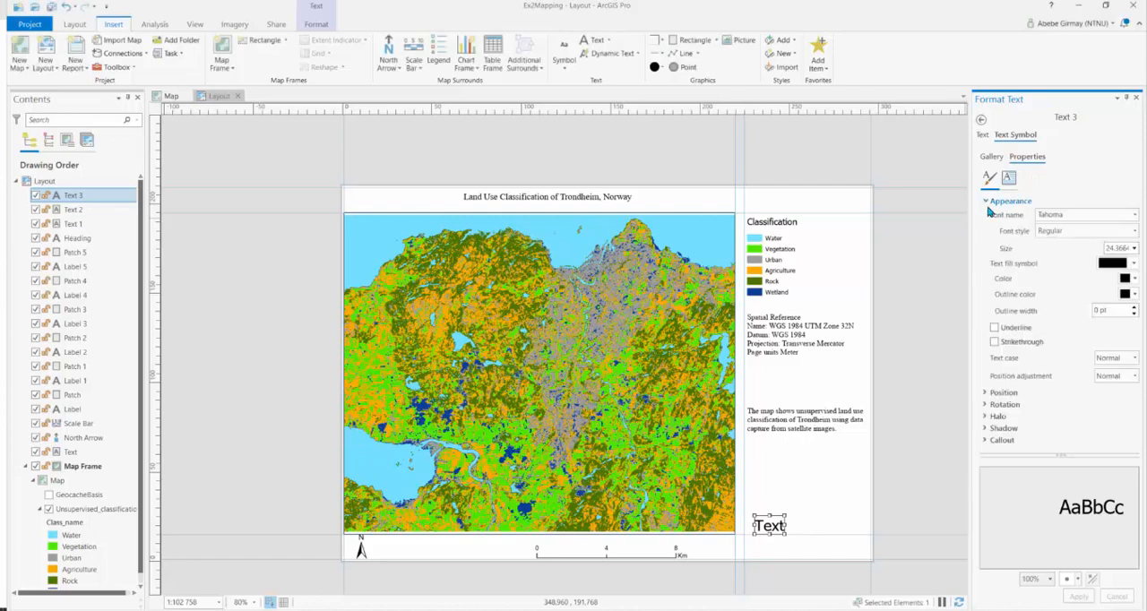
left_click(1135, 216)
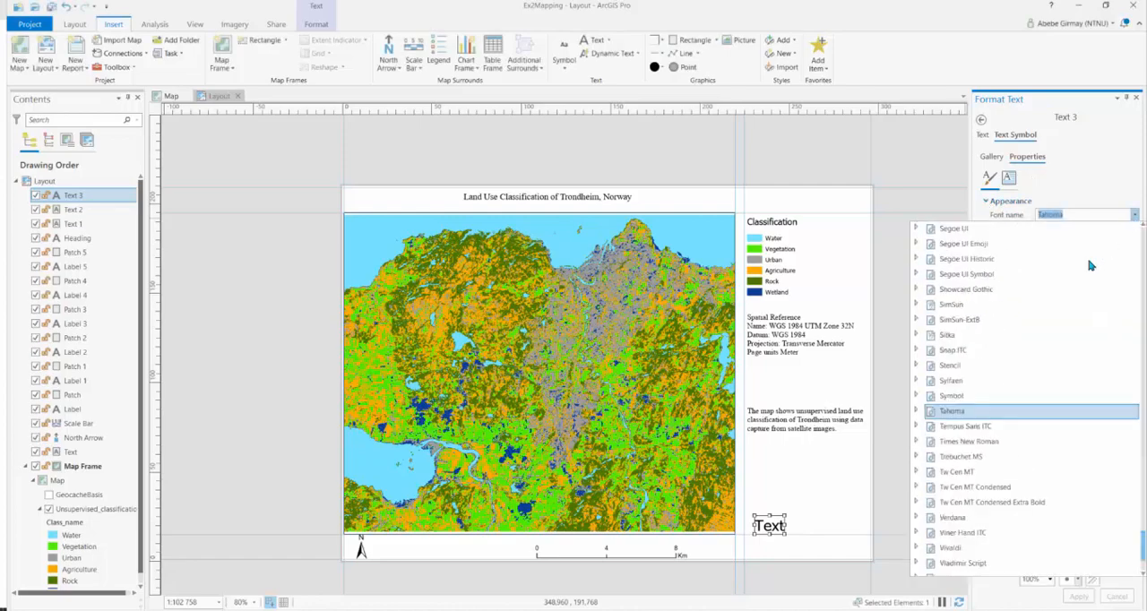
left_click(995, 443)
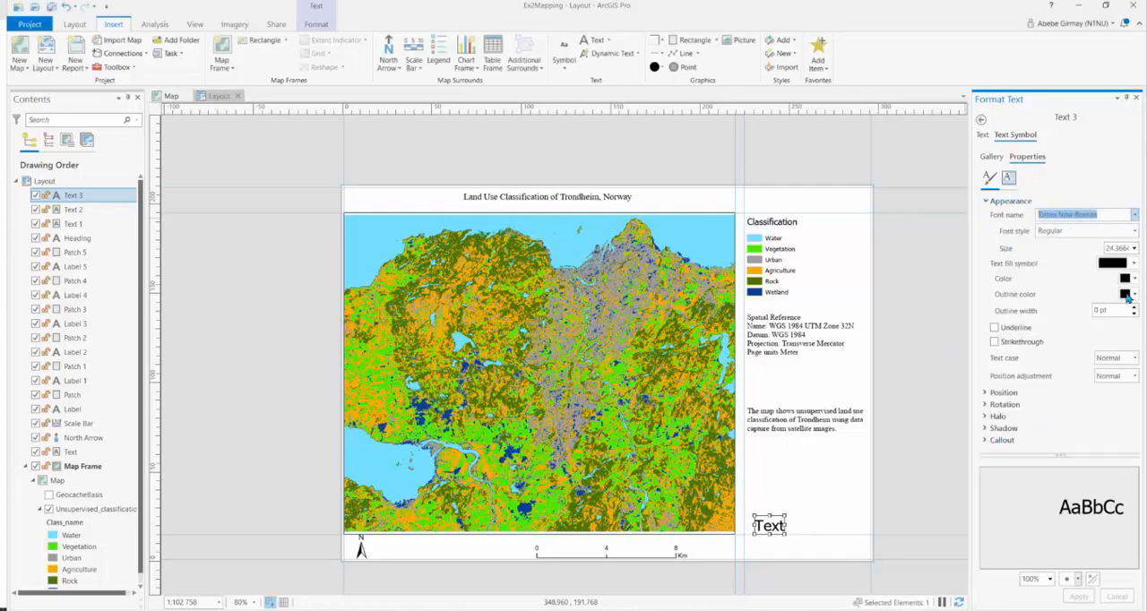
left_click(1135, 249)
left_click(1121, 351)
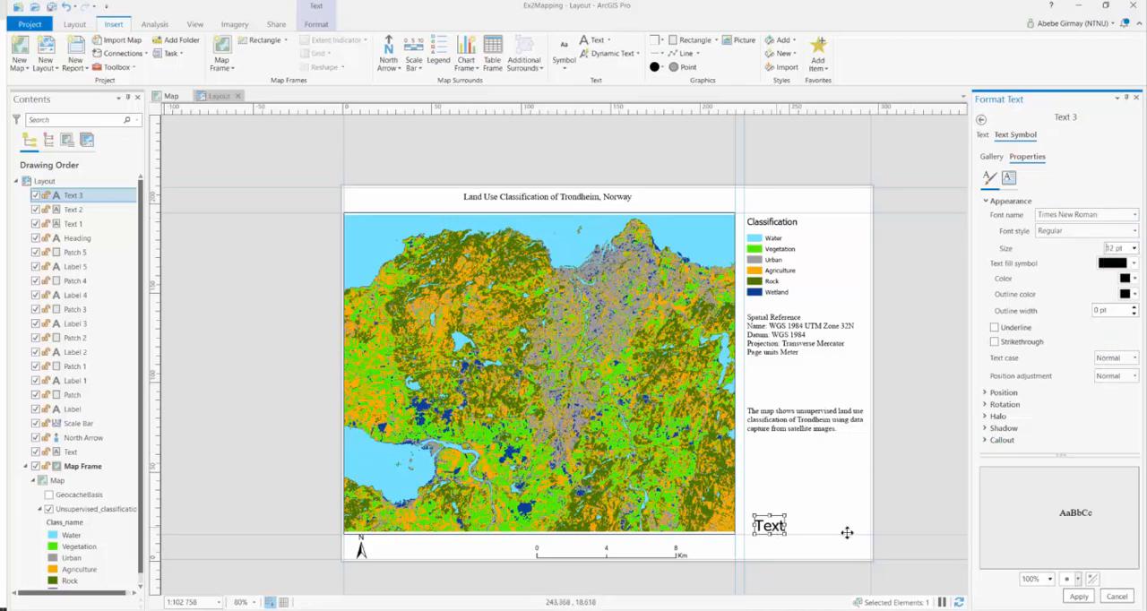
left_click(1080, 597)
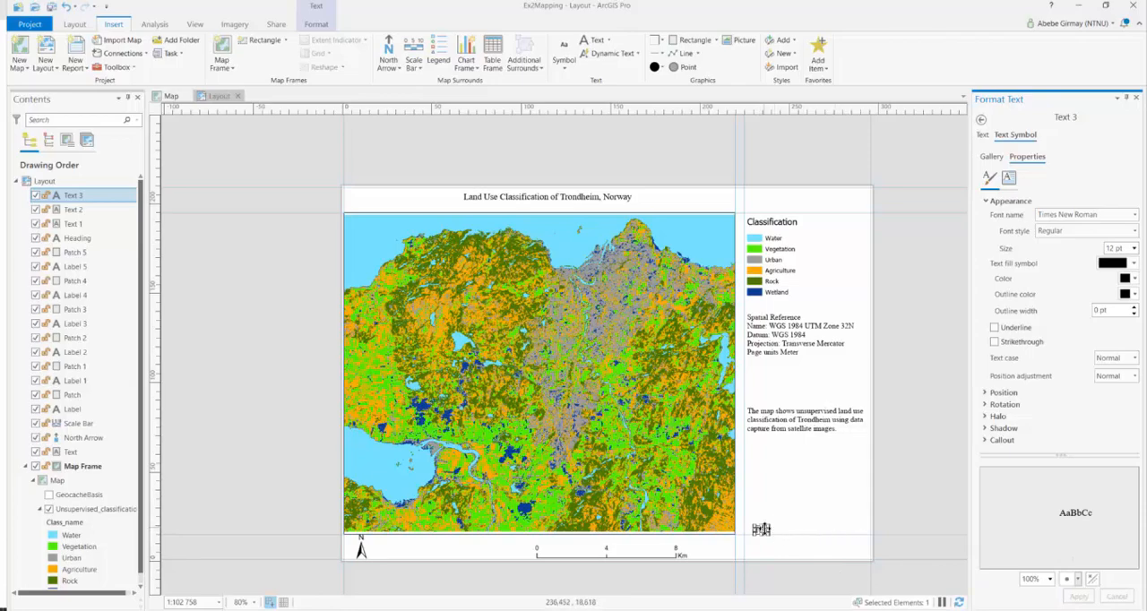
Replace the placeholder text with "By: Your Name" and close the formatting pane
left_click(983, 136)
double_click(995, 238)
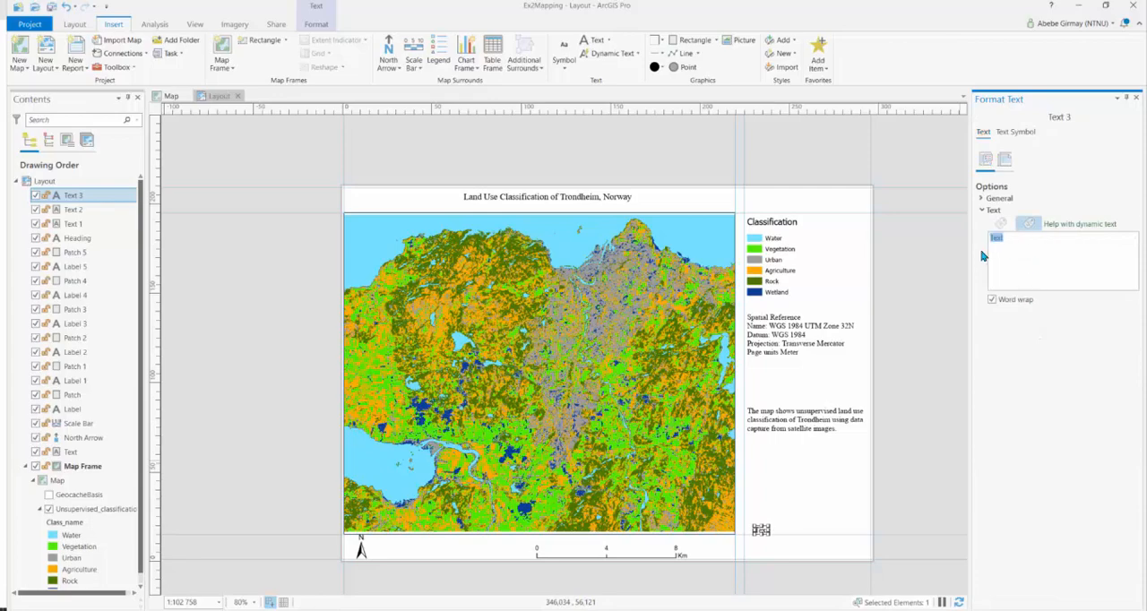
key("BackSpace")
left_click(918, 462)
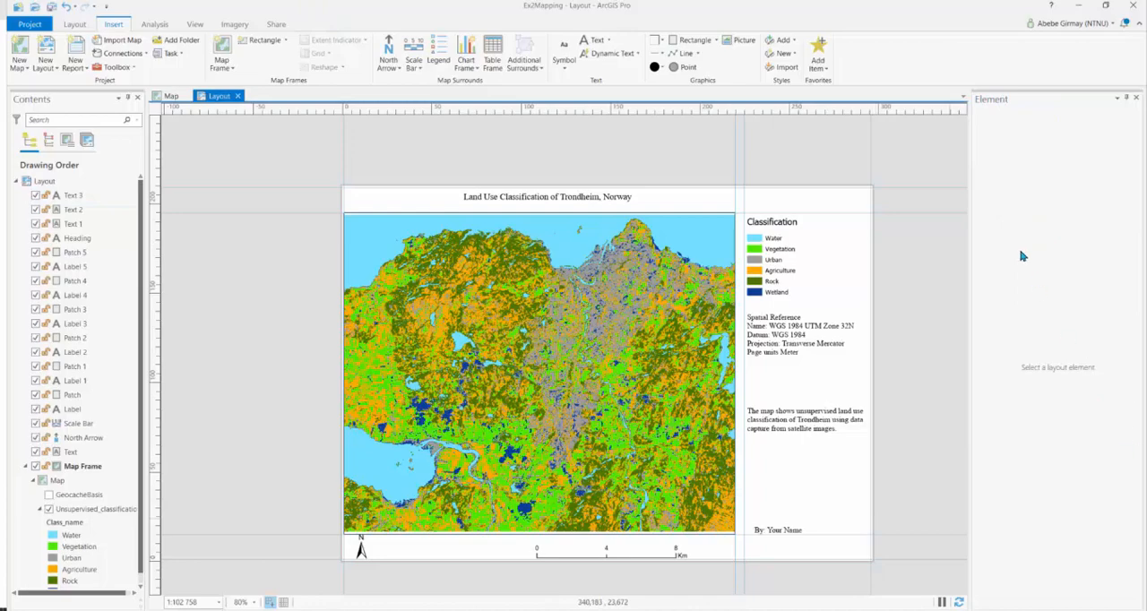
left_click(1127, 97)
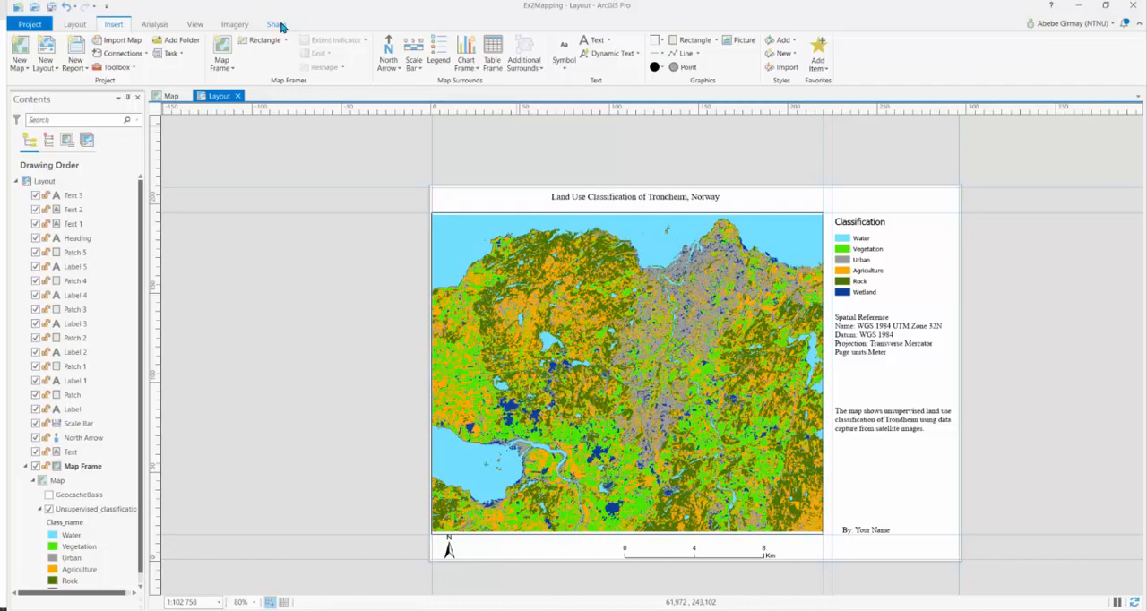
Save the project and export the layout to the Ex2 folder as Ex2.png at 300 DPI
left_click(51, 7)
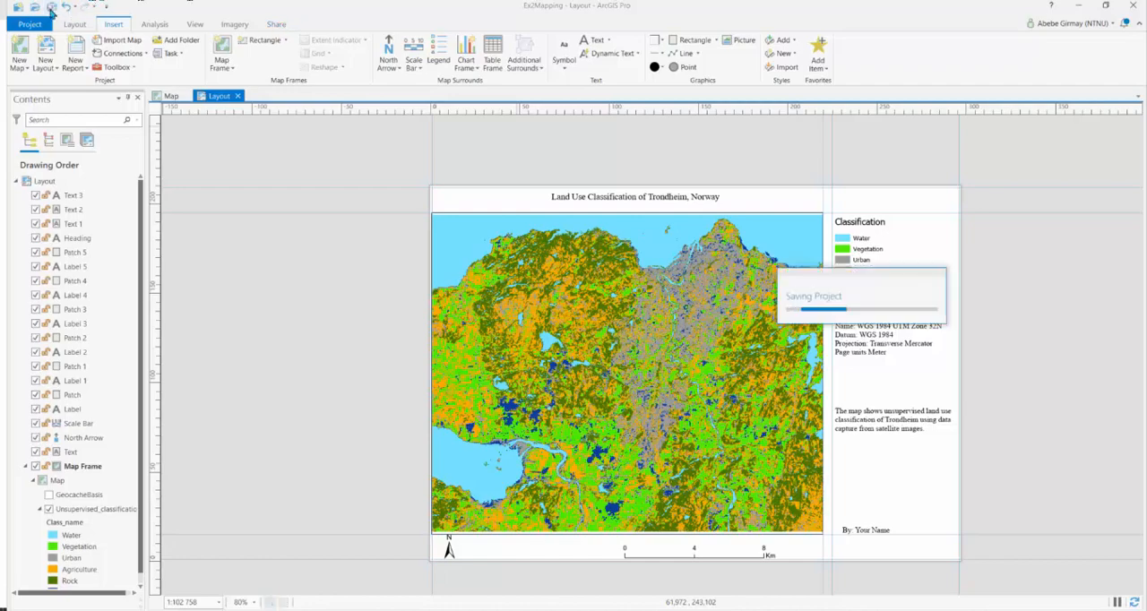
left_click(277, 26)
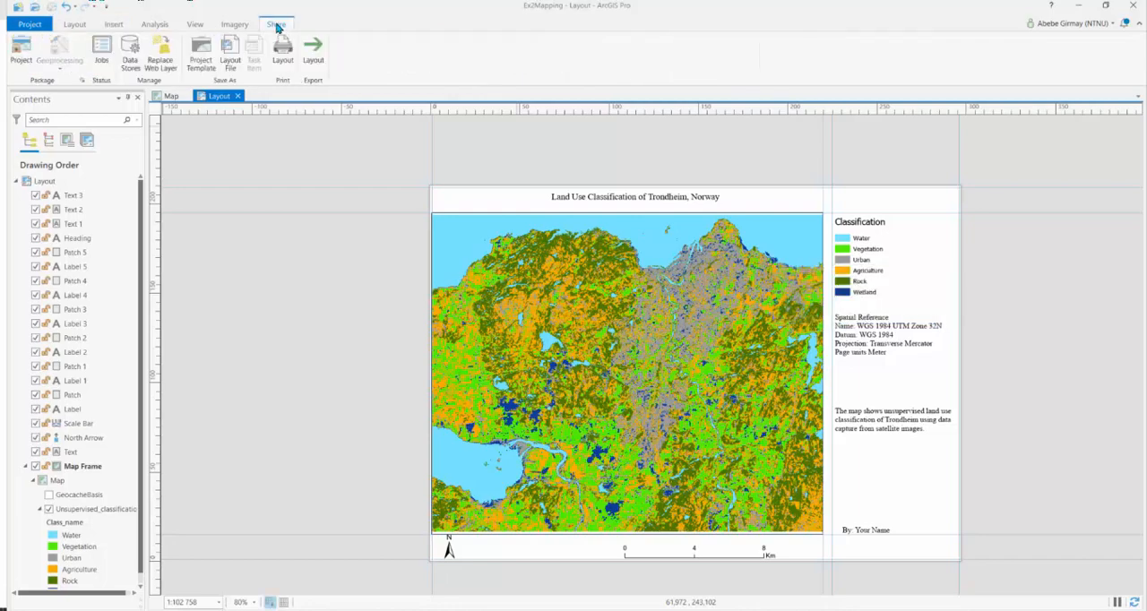
left_click(317, 65)
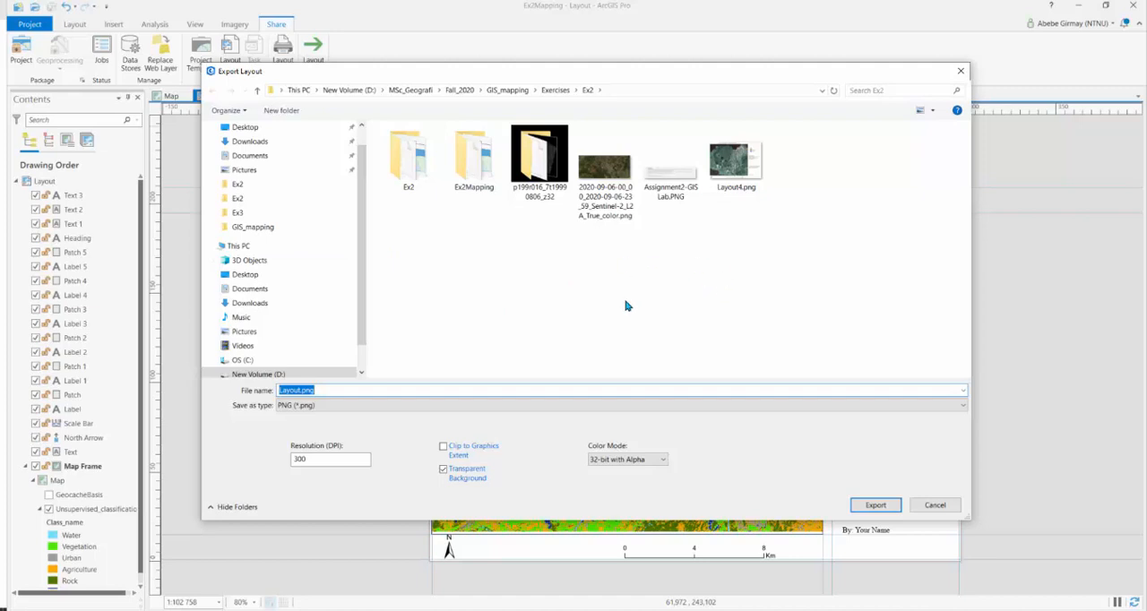
left_click(300, 391)
left_click_drag(301, 392, 278, 391)
type("Ex2")
left_click(321, 460)
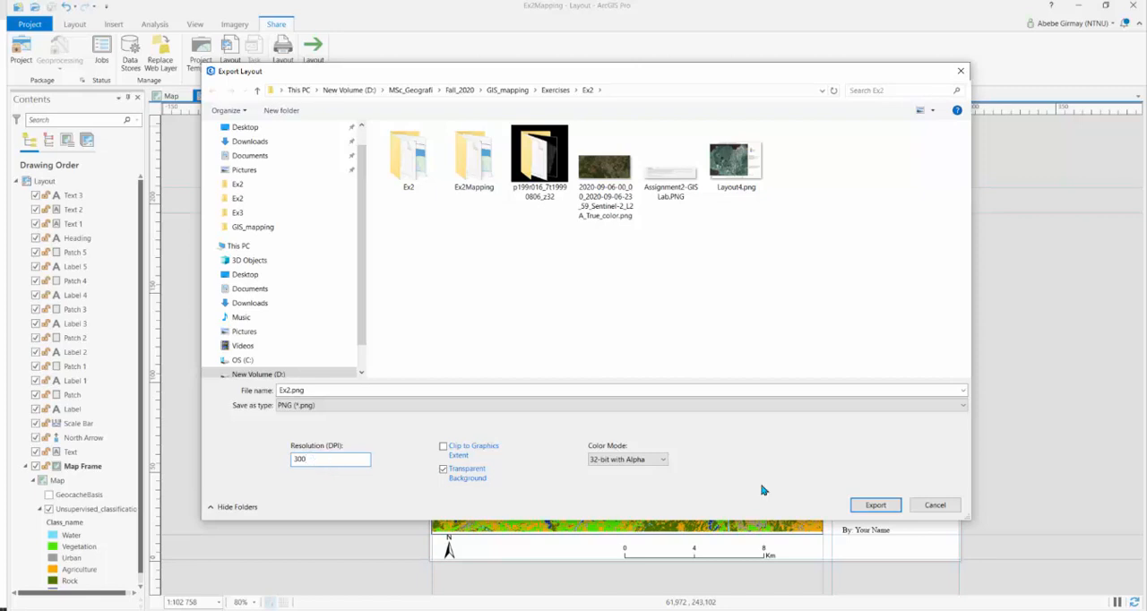
left_click(875, 507)
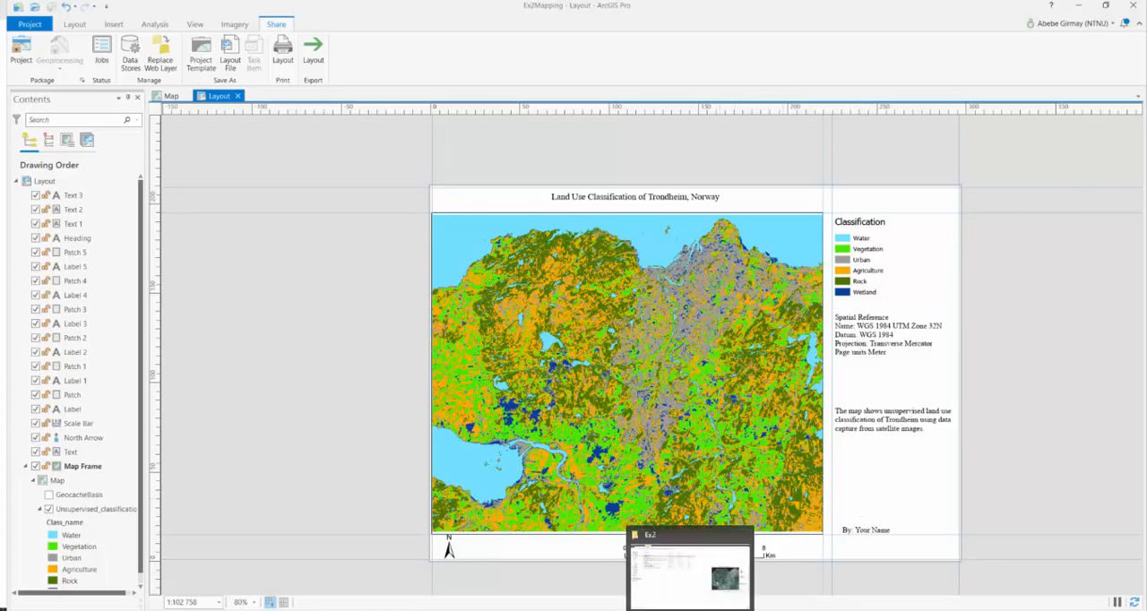
Switch to the Ex2 folder in File Explorer and open the exported Ex2.png to check the map
left_click(688, 609)
left_click(152, 108)
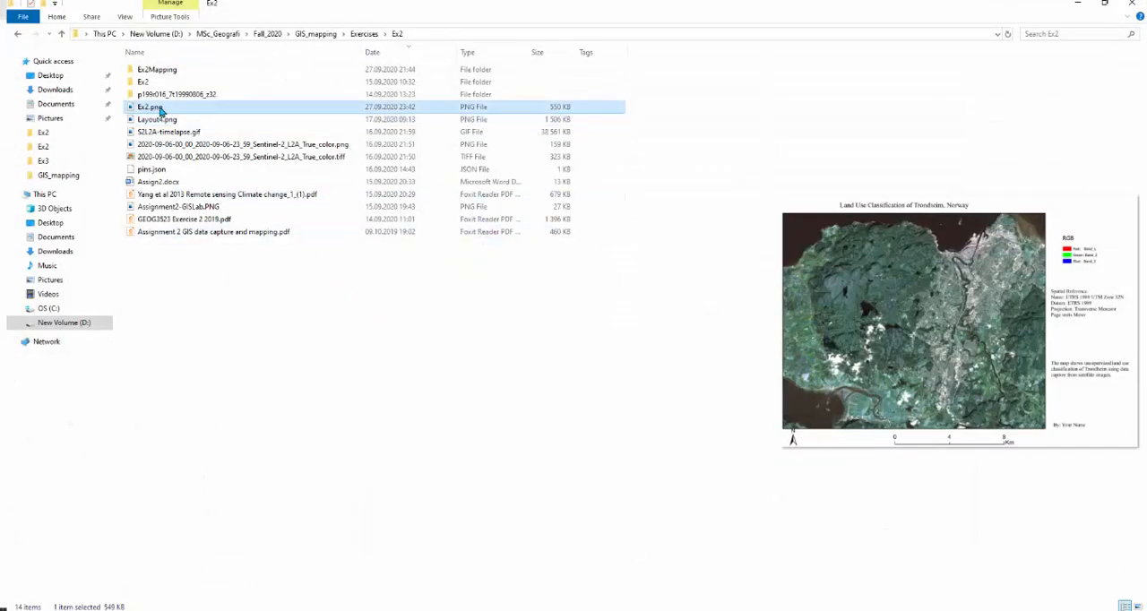
double_click(152, 108)
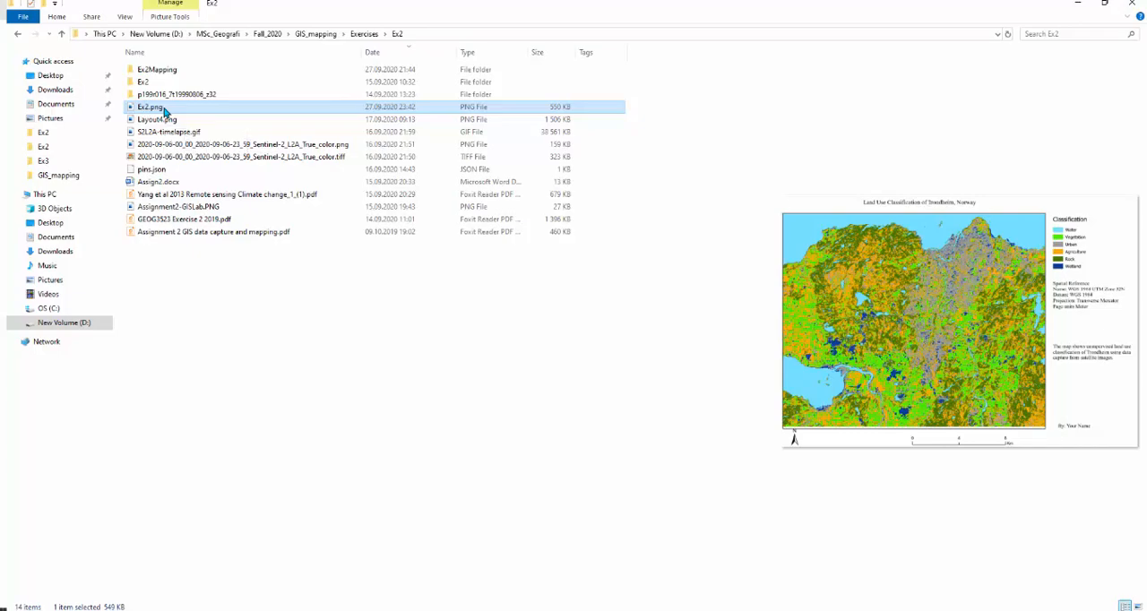